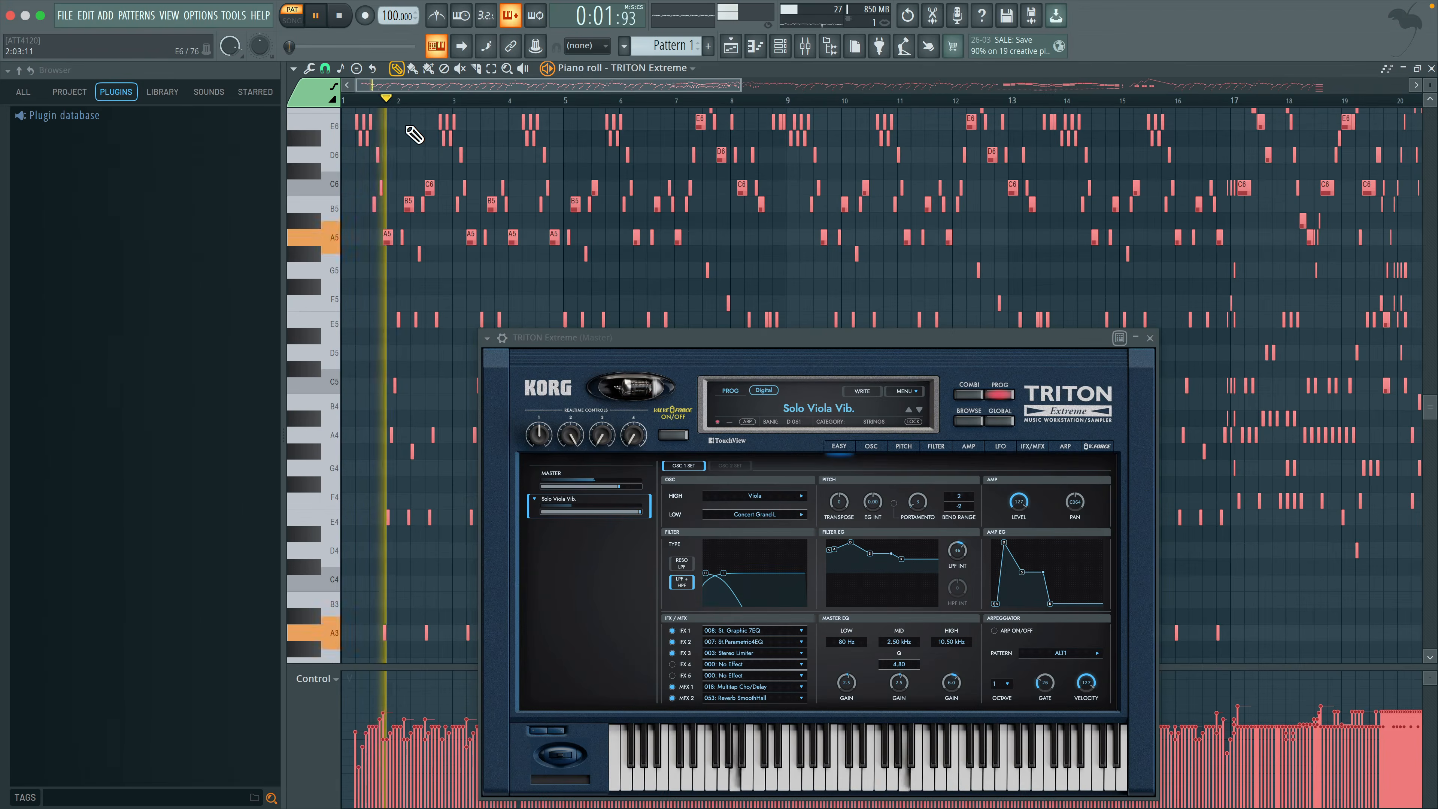
# Examine the TRITON Extreme melody in the piano roll during playback and close the synth's plugin window
pyautogui.keyDown('ctrl'); pyautogui.scroll(5, 346, 156); pyautogui.keyUp('ctrl')
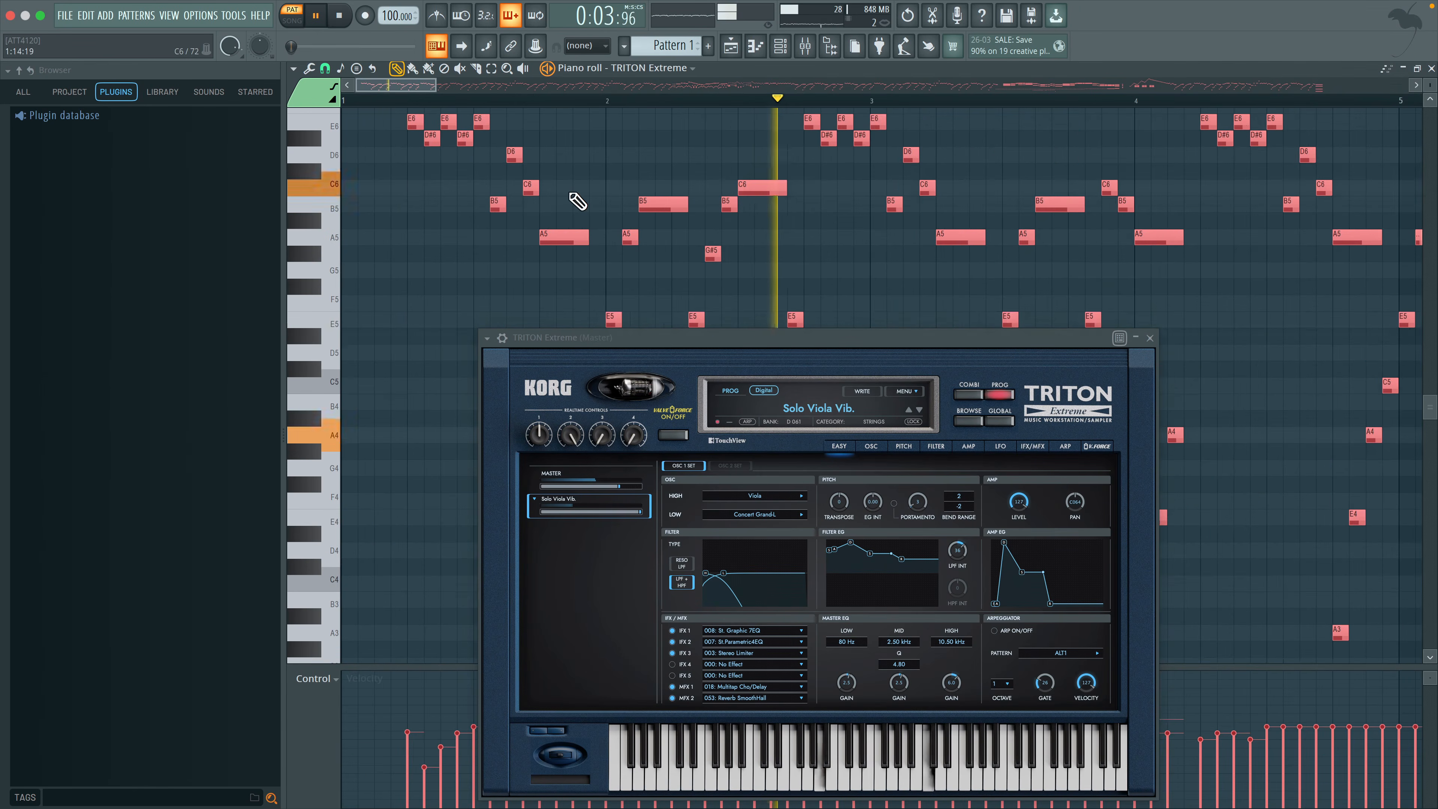
pyautogui.scroll(5, 577, 198)
pyautogui.hscroll(2, 577, 199)
pyautogui.scroll(-3, 877, 231)
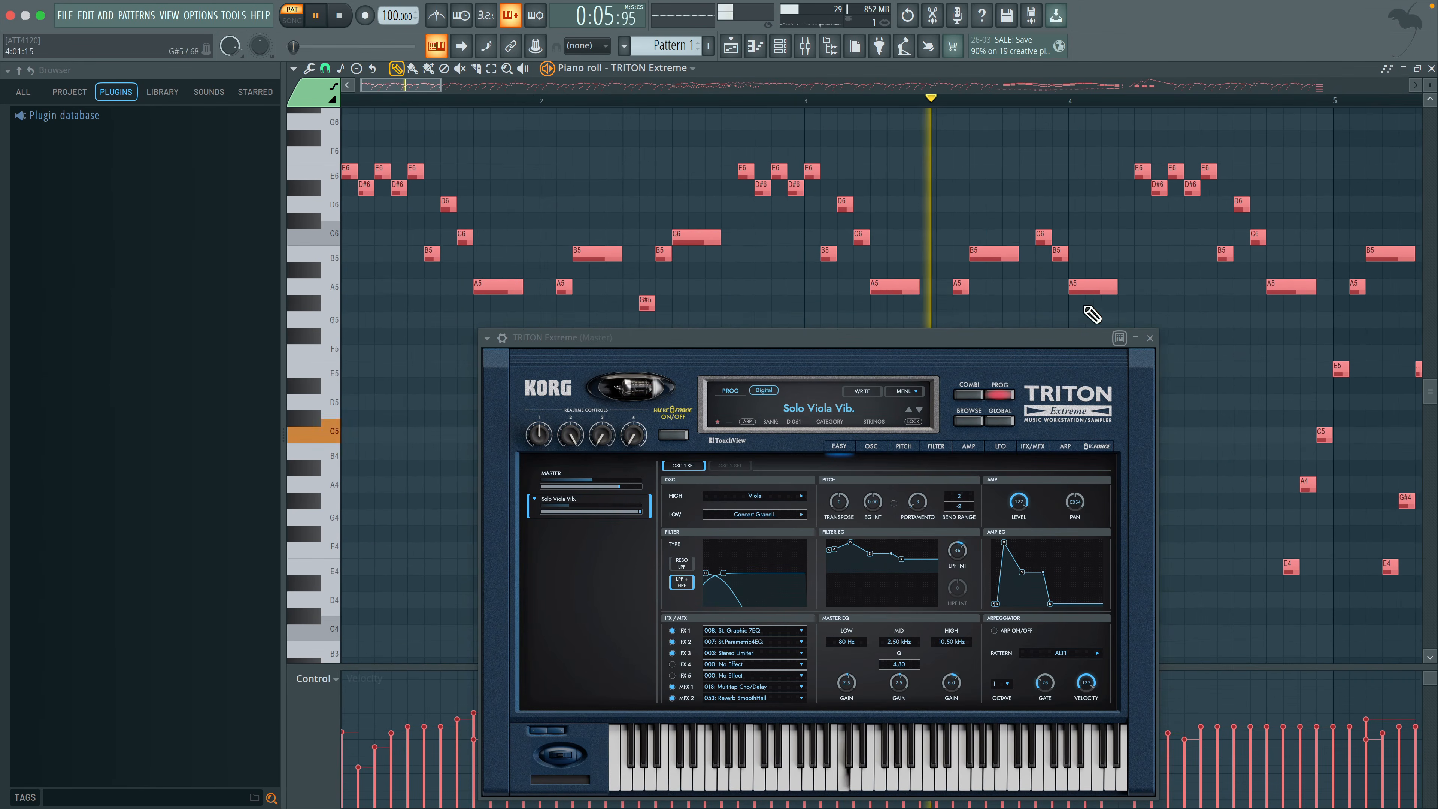
pyautogui.click(1149, 338)
pyautogui.hscroll(-2, 1029, 350)
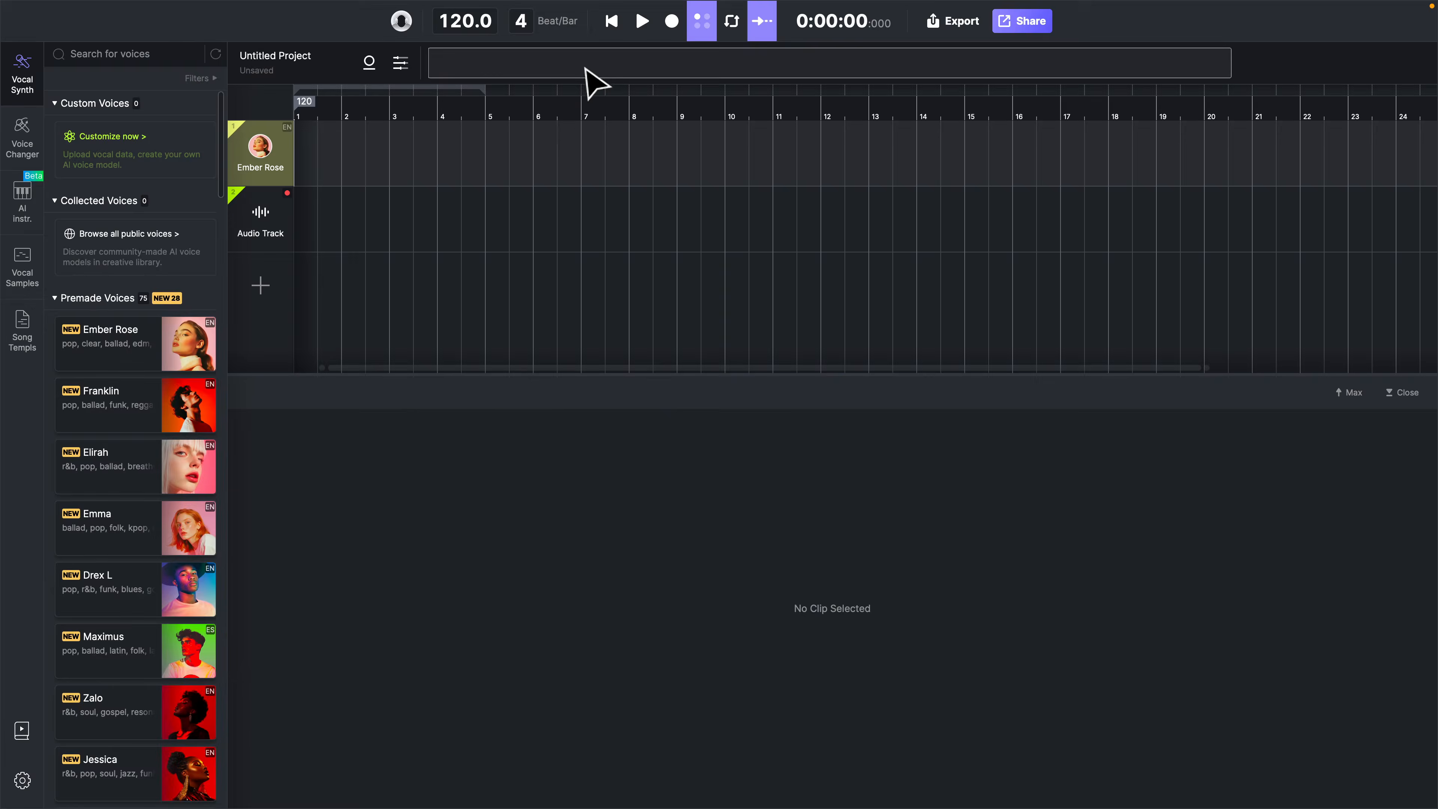
# Switch to the ACE Studio project, set its tempo to 100 BPM and run the playback
pyautogui.doubleClick(456, 18)
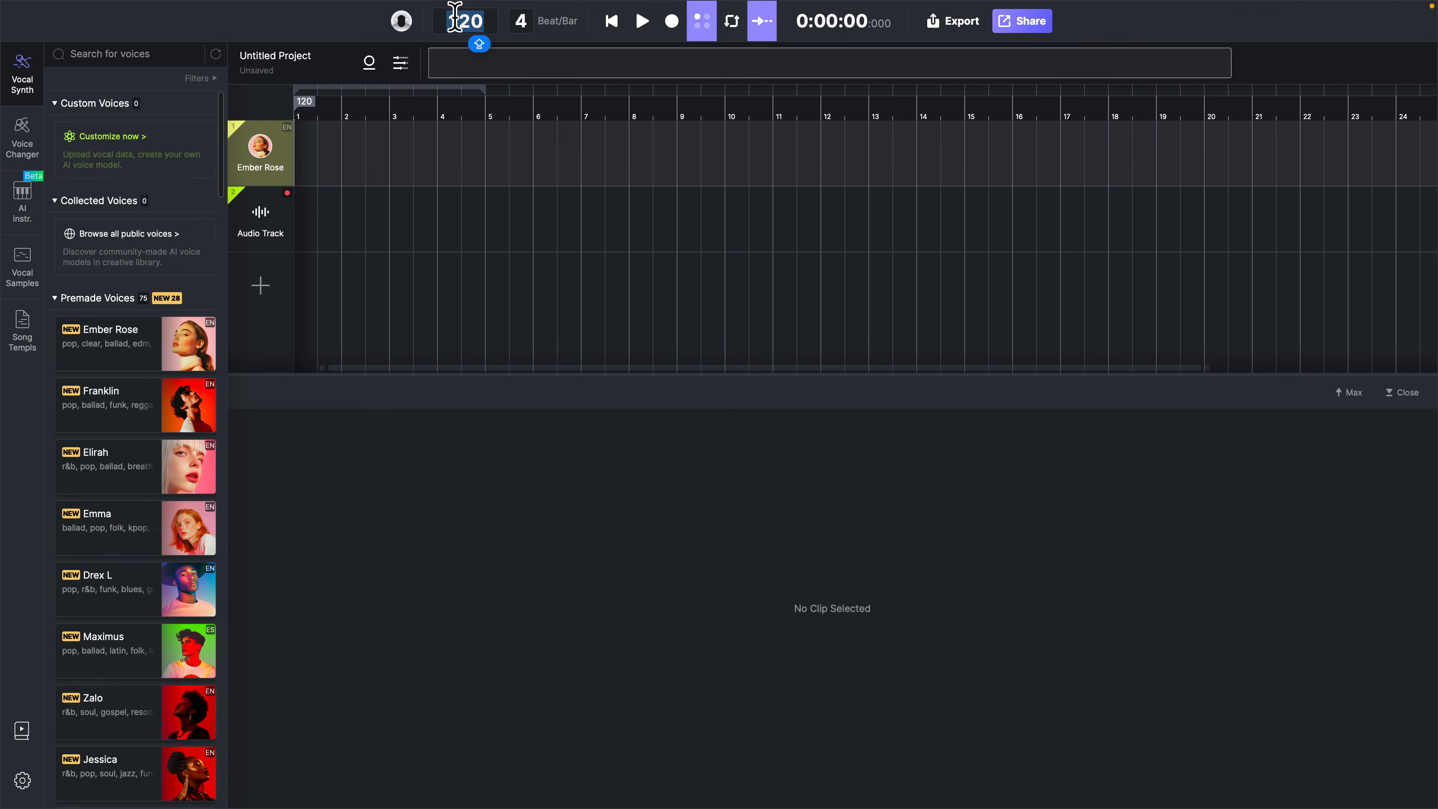
pyautogui.write('1')
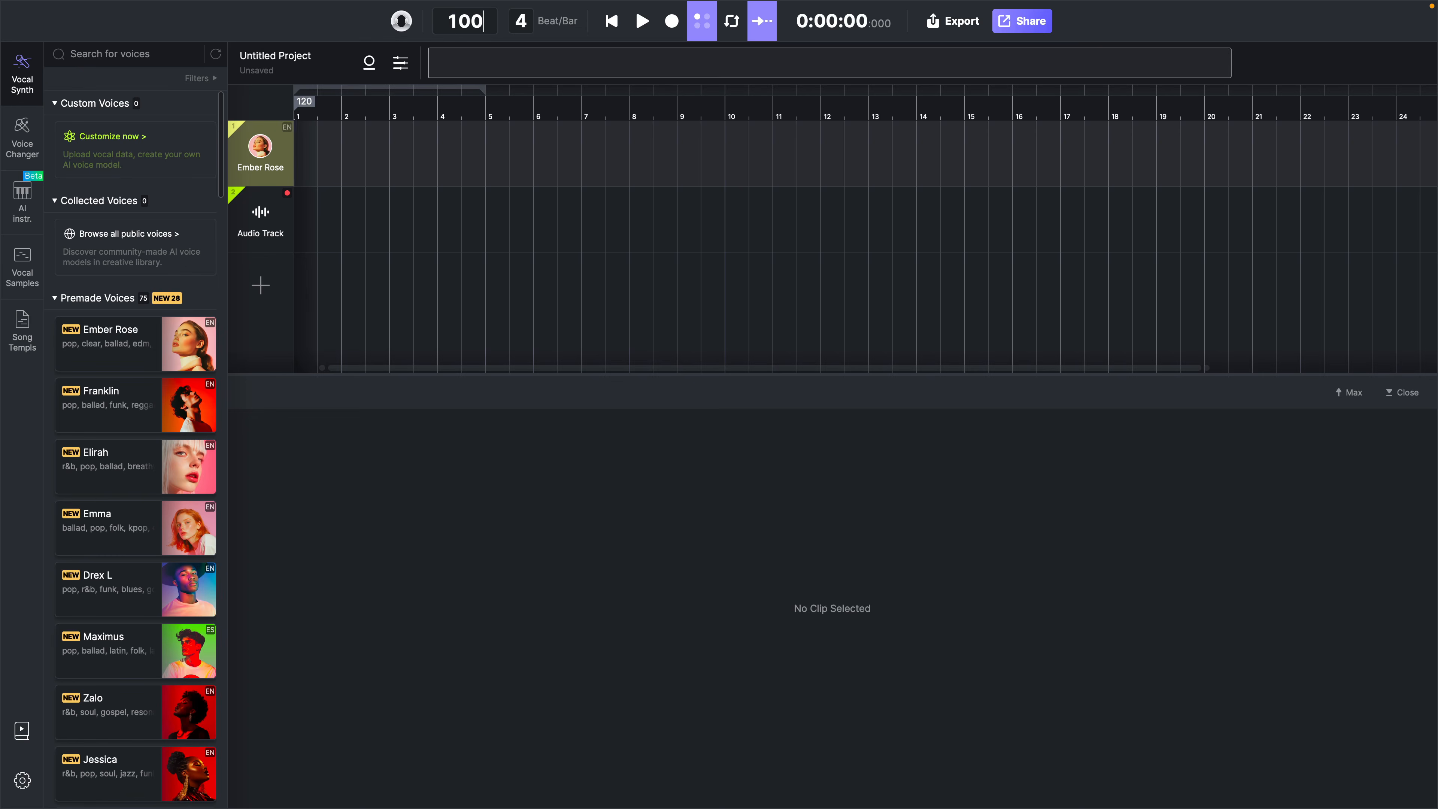
pyautogui.write('00')
pyautogui.press('Return')
pyautogui.press('space')
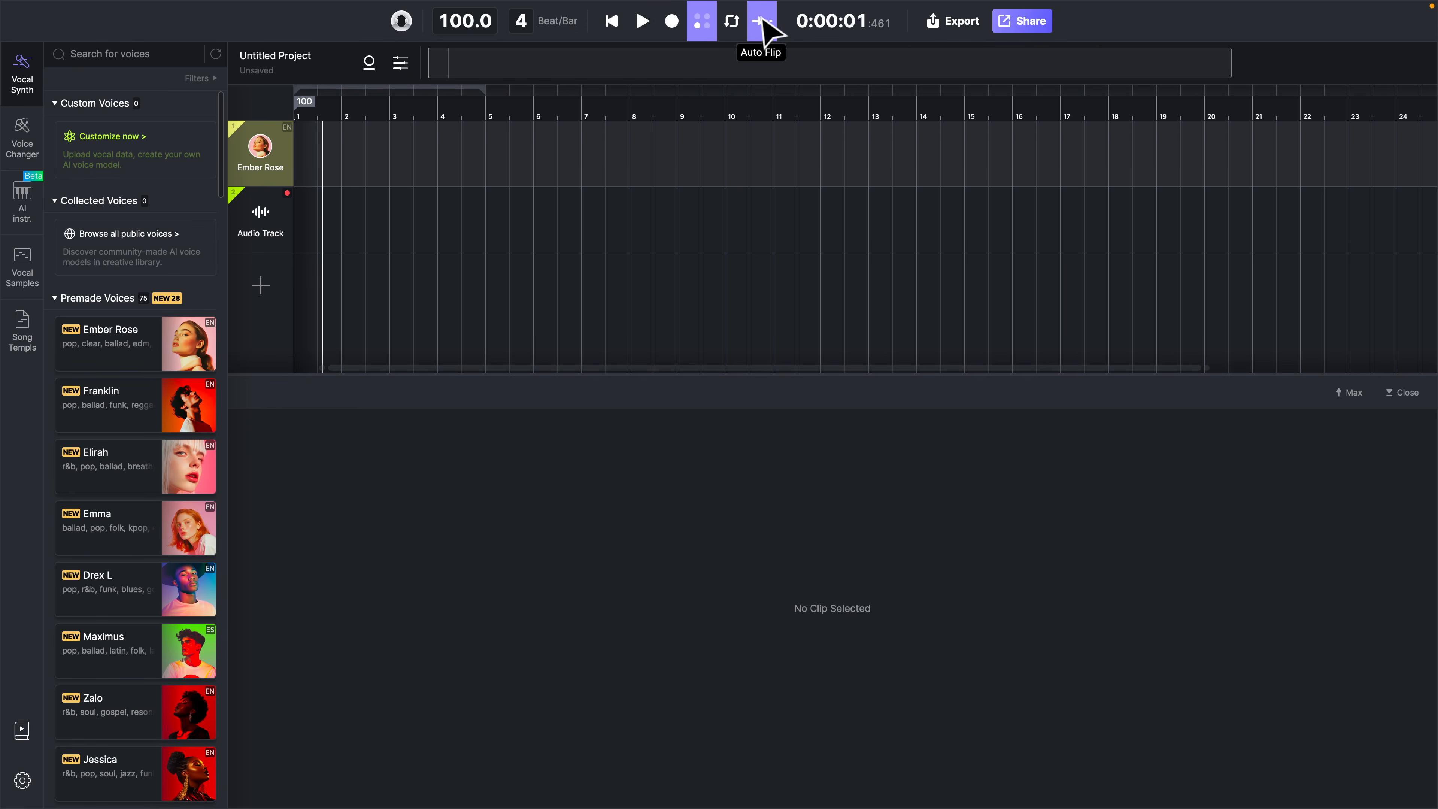
# Enable looping from bar 1 to bar 4 and return the playhead to the project start
pyautogui.click(739, 25)
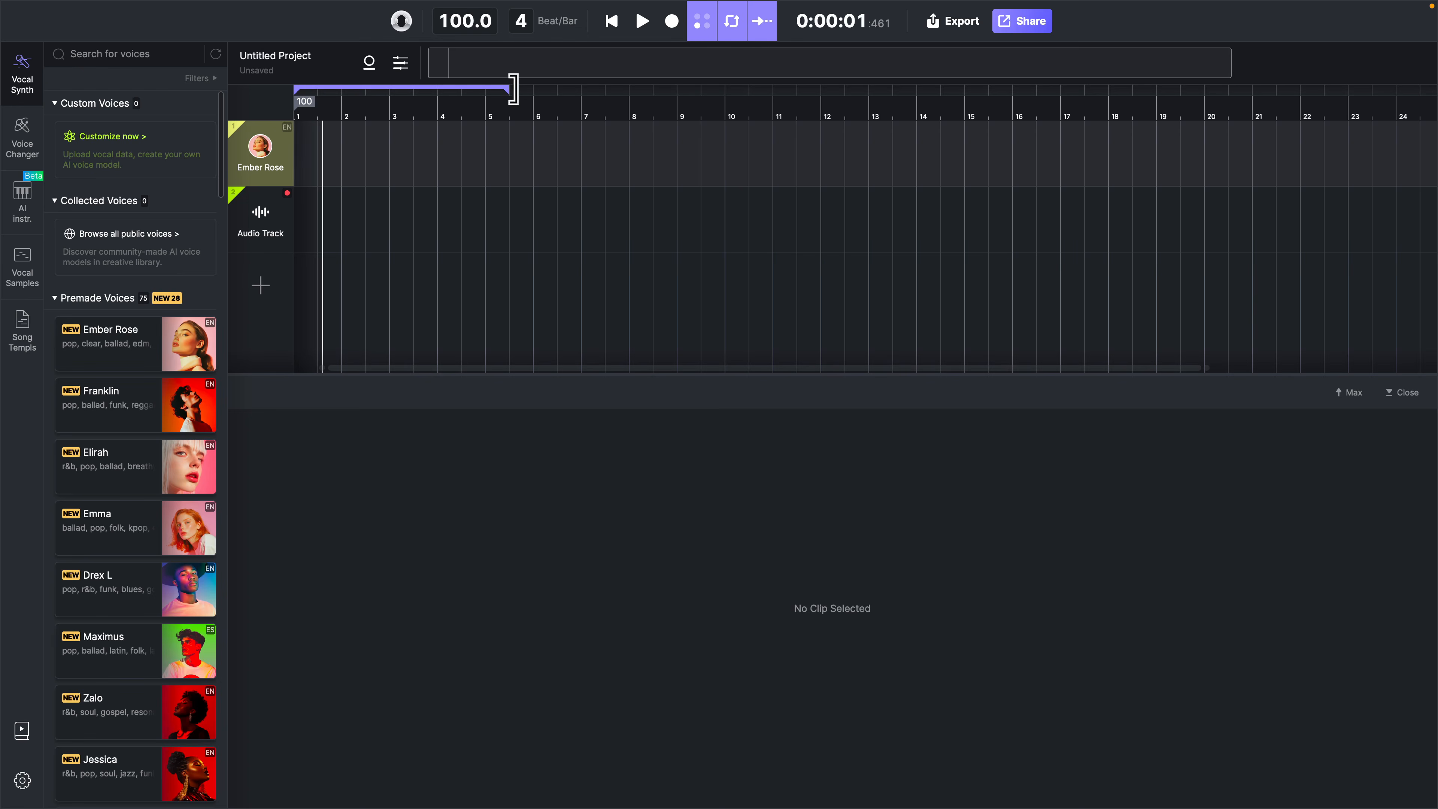
pyautogui.moveTo(563, 89); pyautogui.dragTo(418, 90)
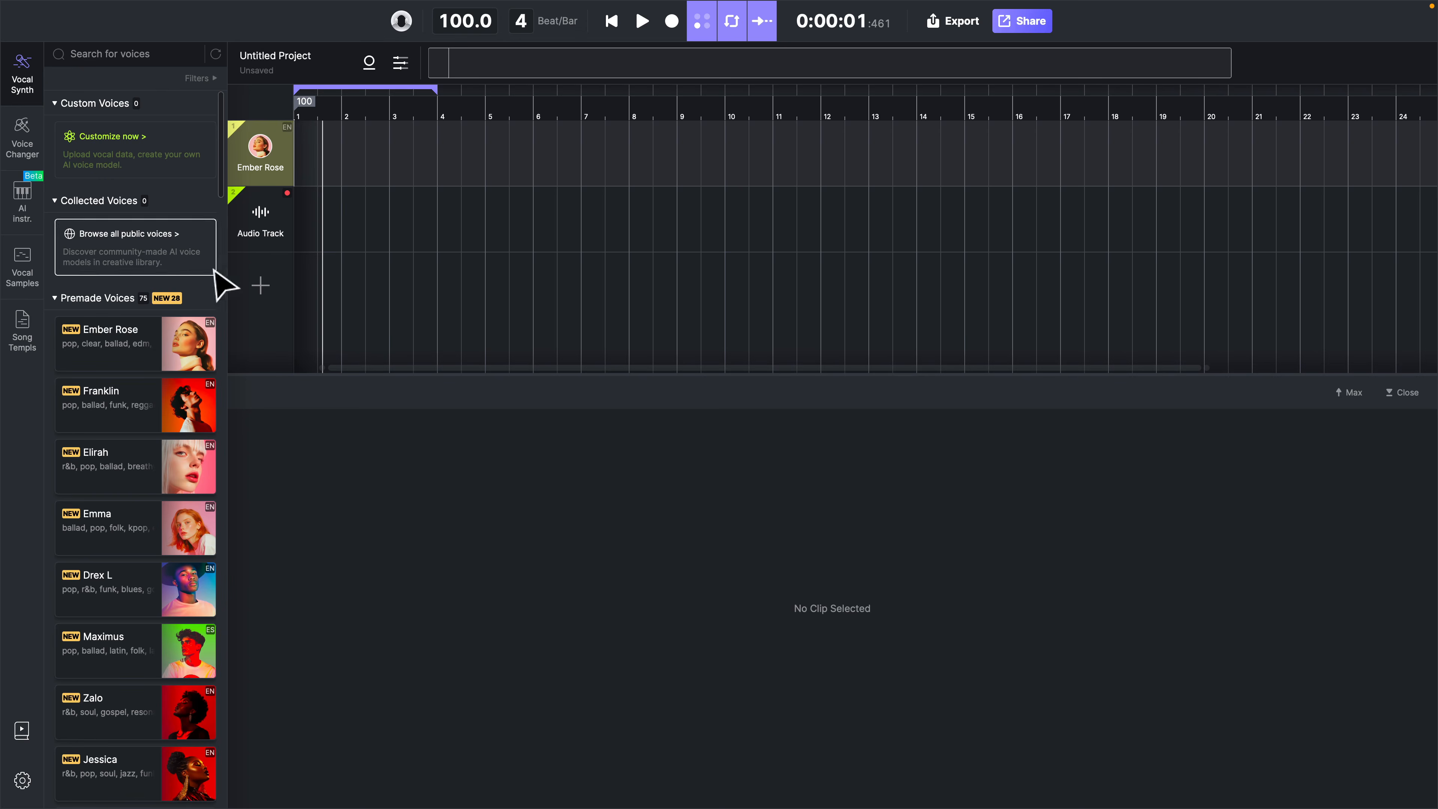
pyautogui.click(295, 109)
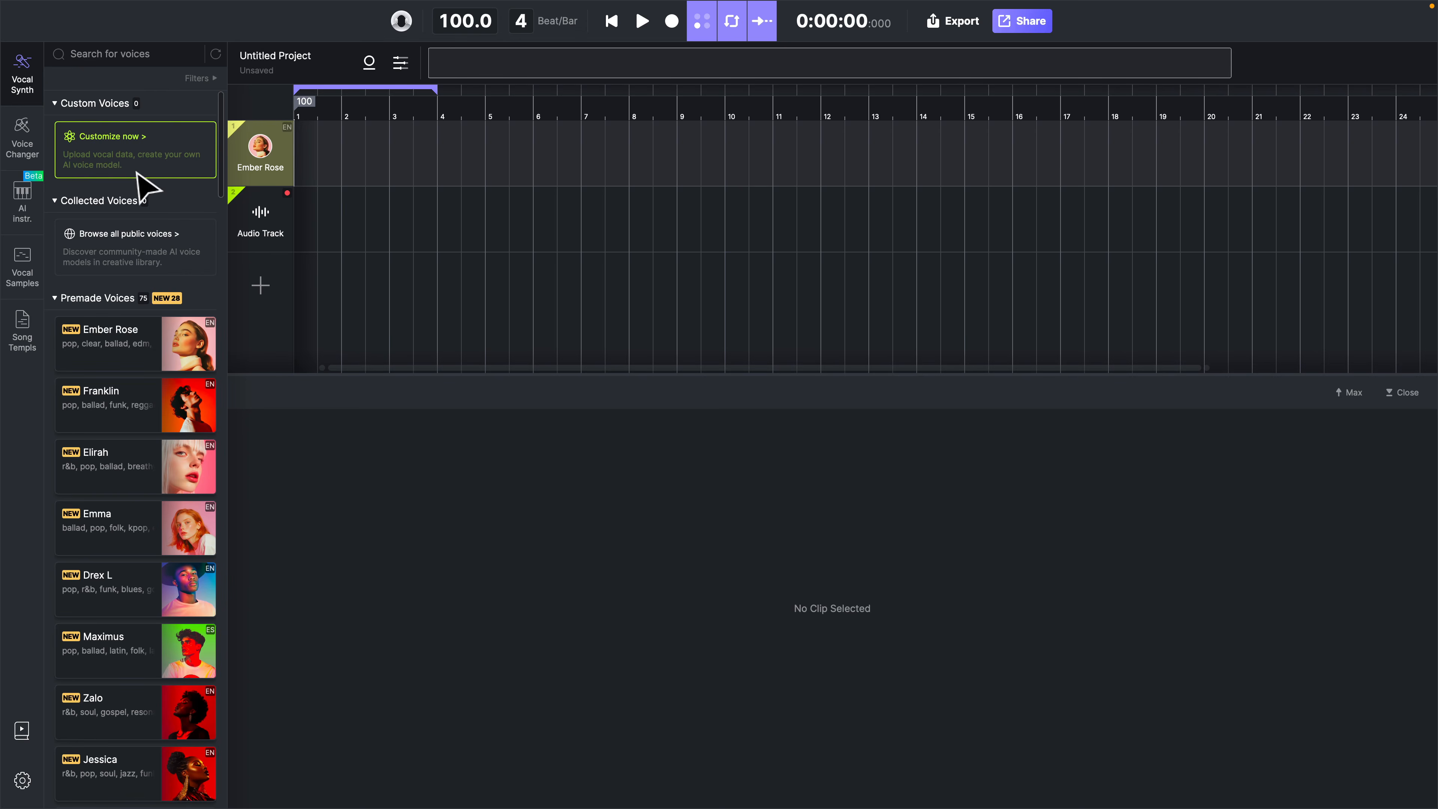
# Add an AI instrument track with the default violin and create an empty clip on it at bar 1
pyautogui.click(28, 209)
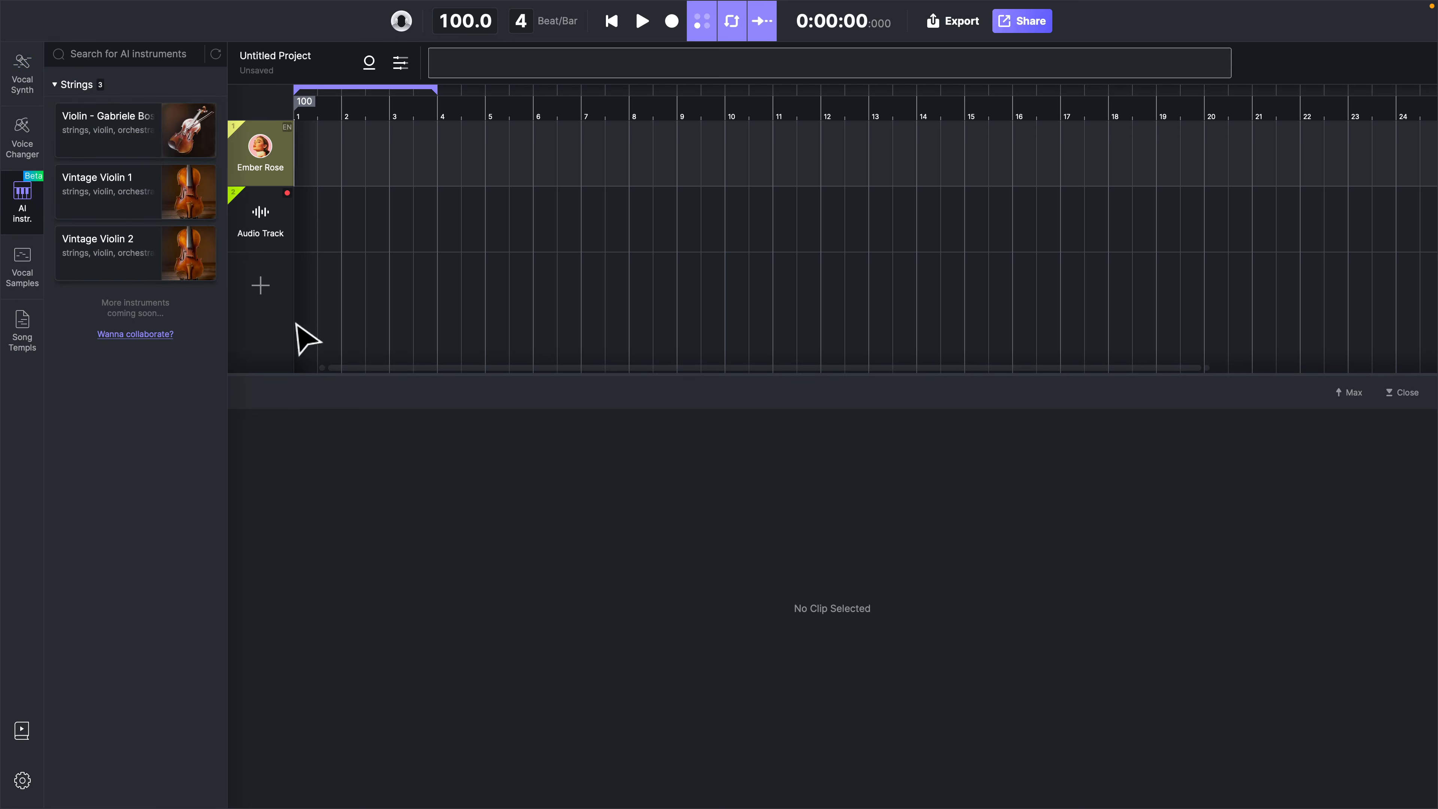
pyautogui.click(261, 286)
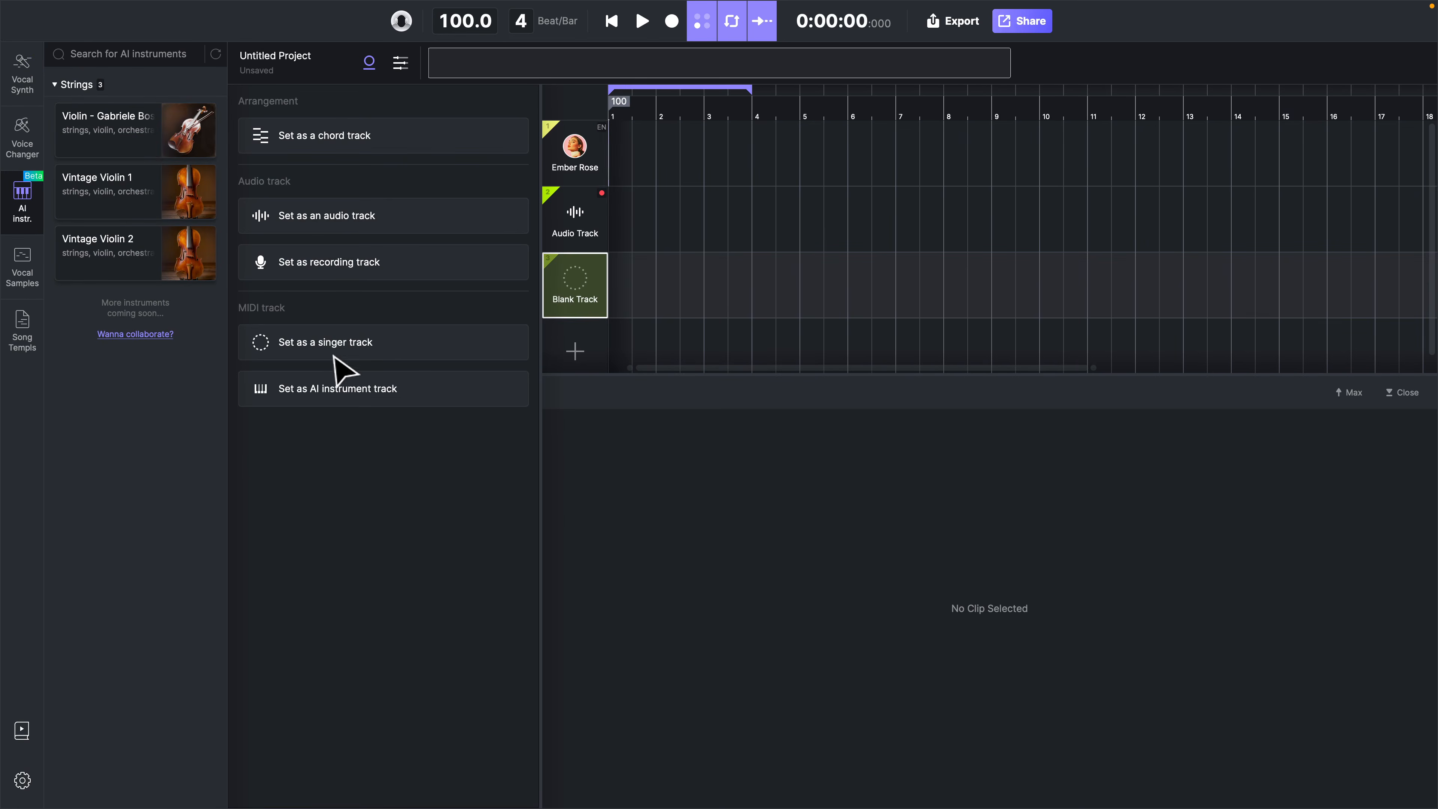
pyautogui.click(315, 397)
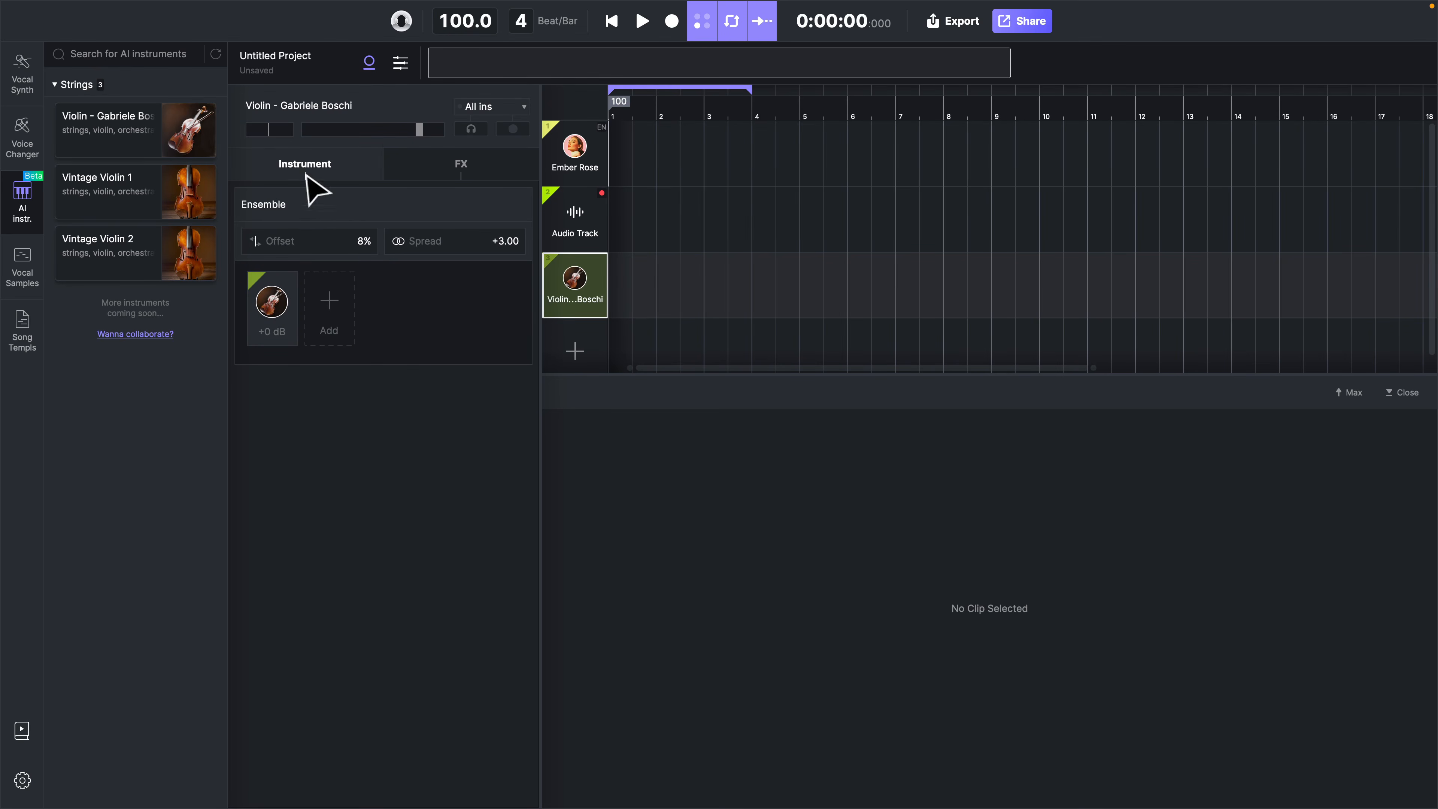
pyautogui.click(275, 312)
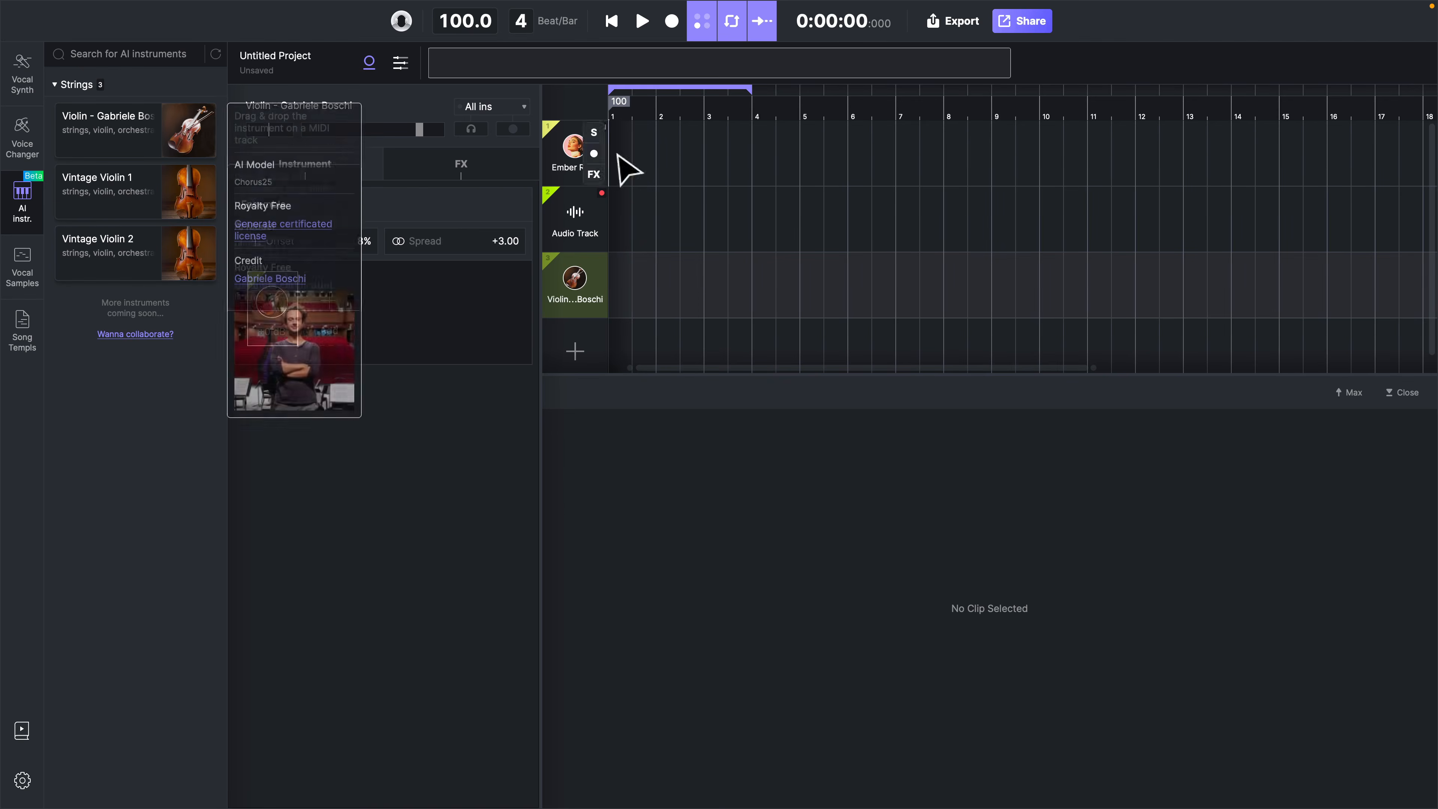
pyautogui.hscroll(-2, 632, 298)
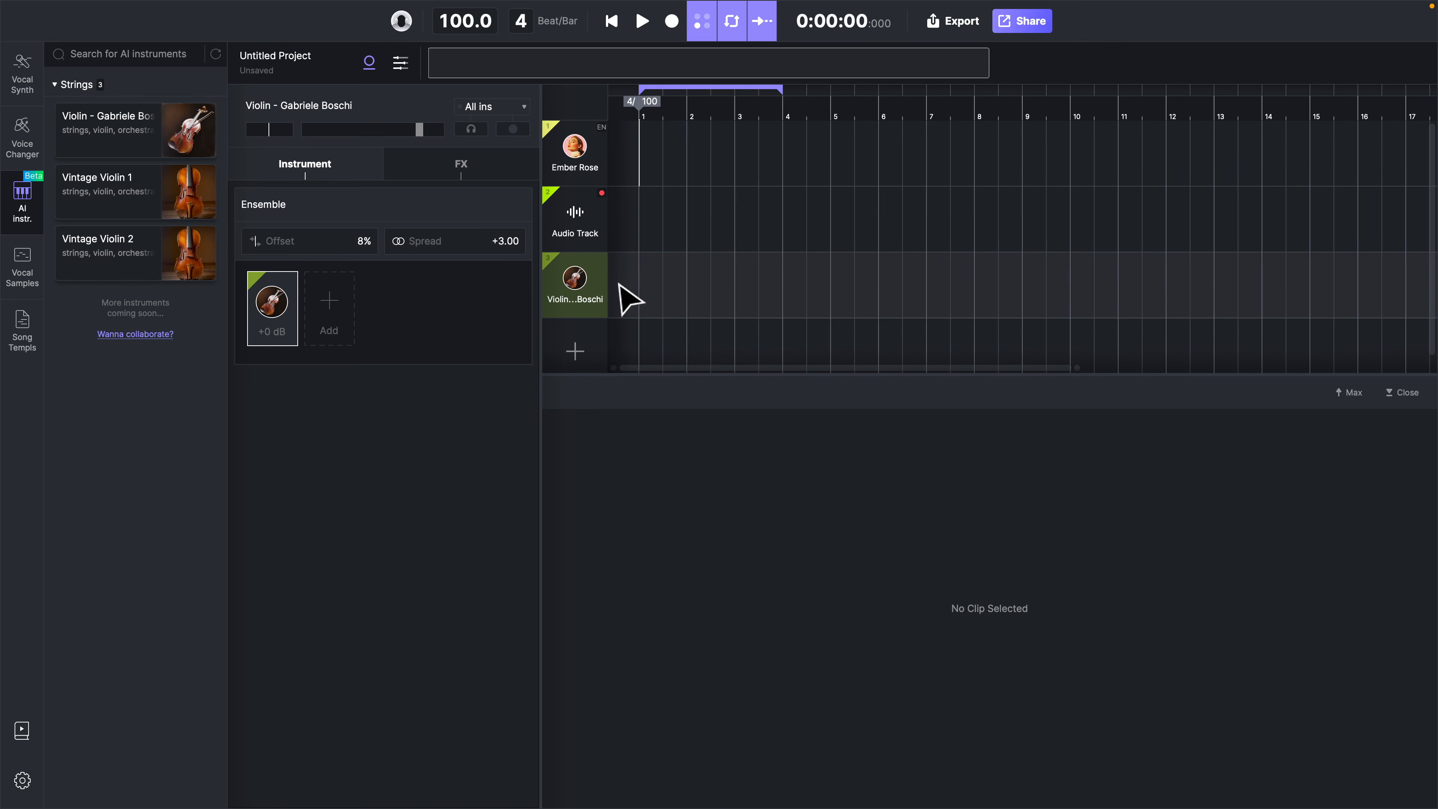
pyautogui.doubleClick(651, 295)
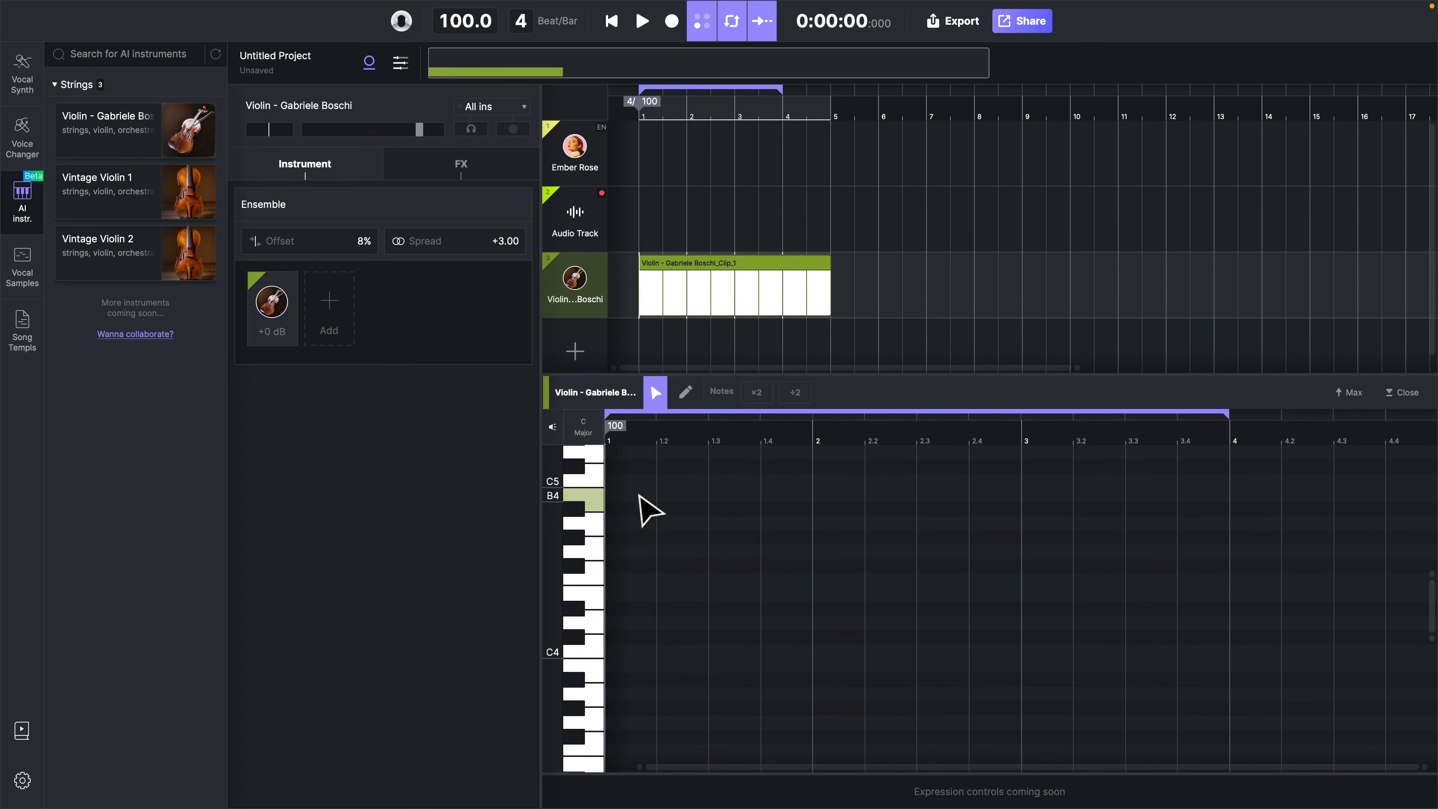
# Try the C Major scale highlighting in the violin clip's note editor and switch it off again
pyautogui.click(585, 430)
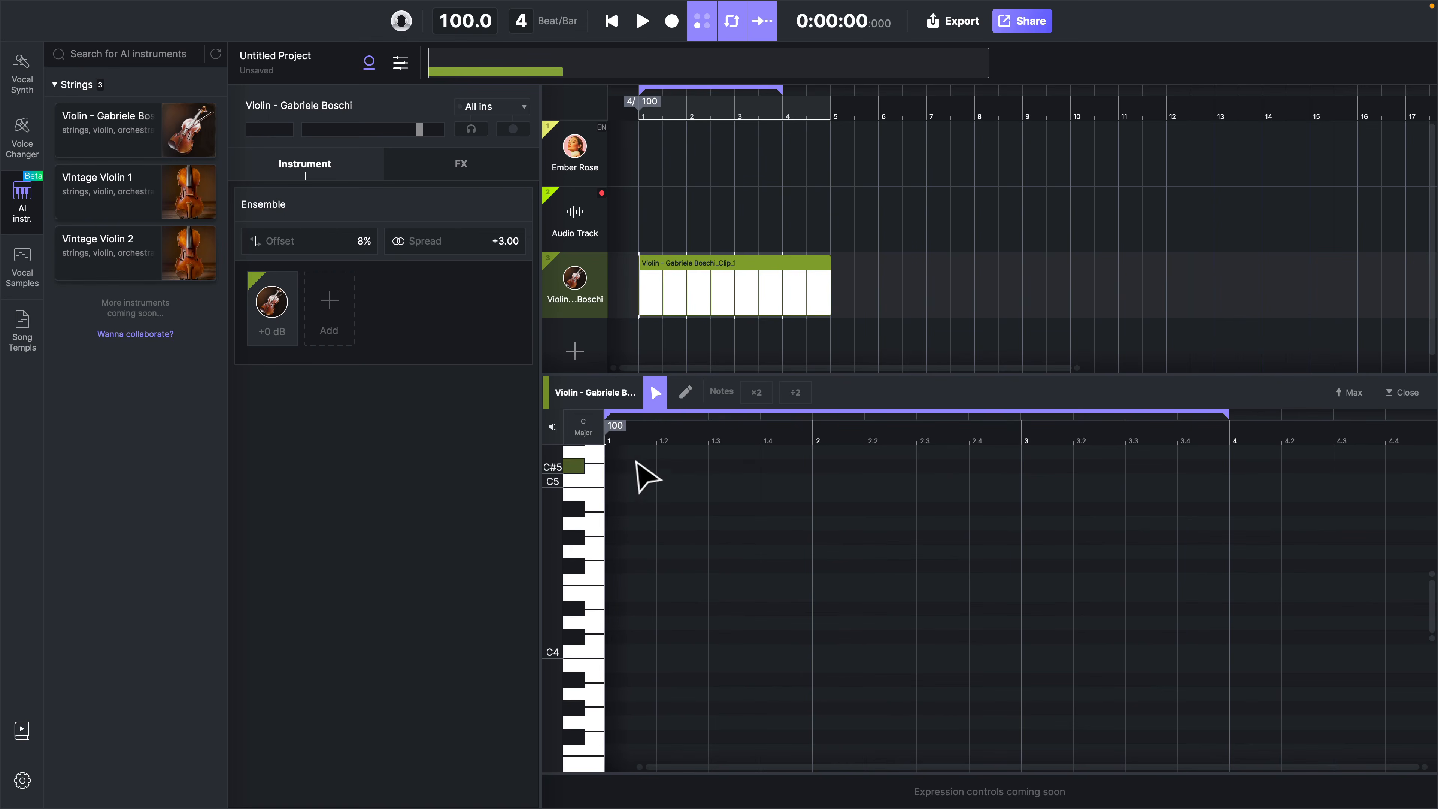
pyautogui.click(586, 431)
pyautogui.moveTo(610, 444)
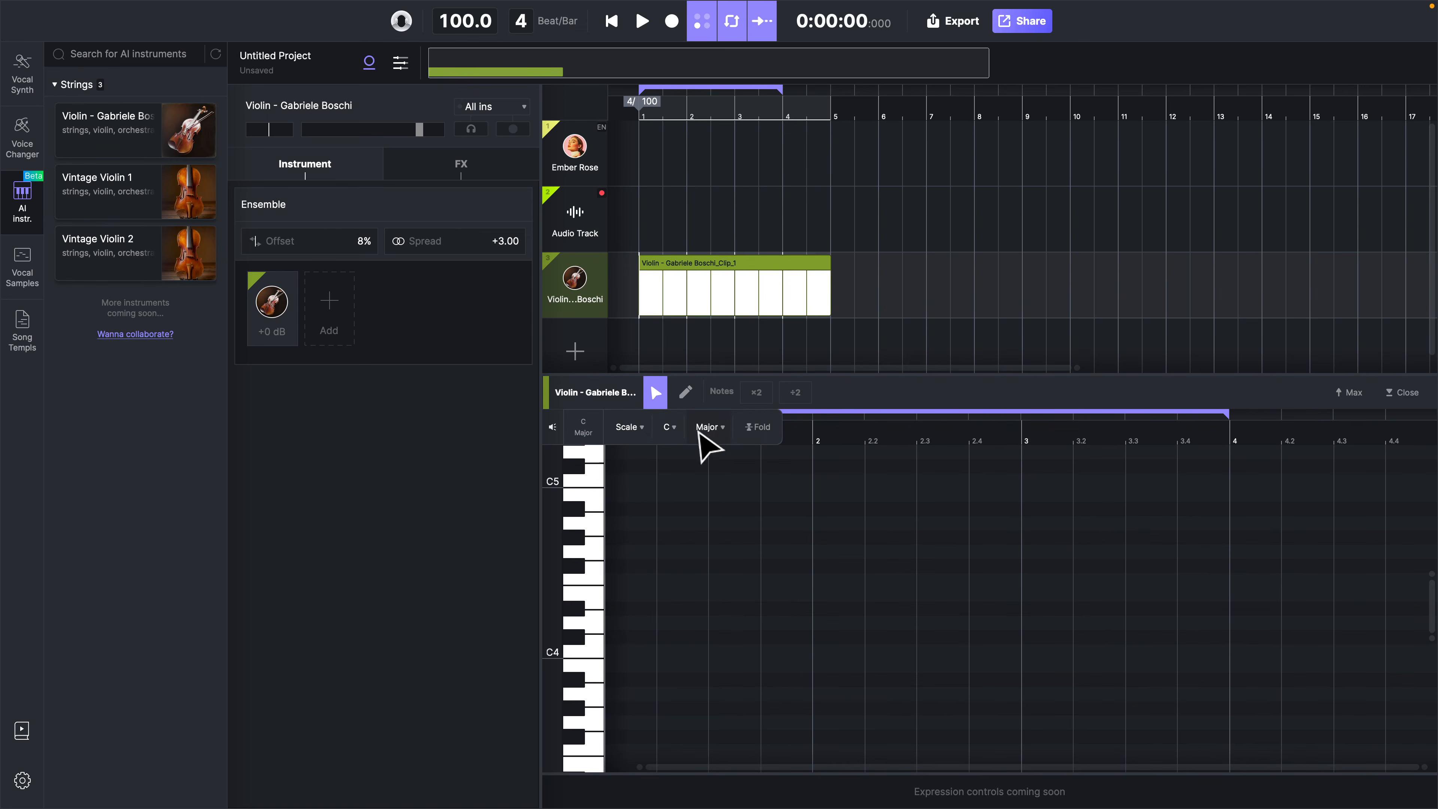
pyautogui.click(576, 436)
pyautogui.click(581, 434)
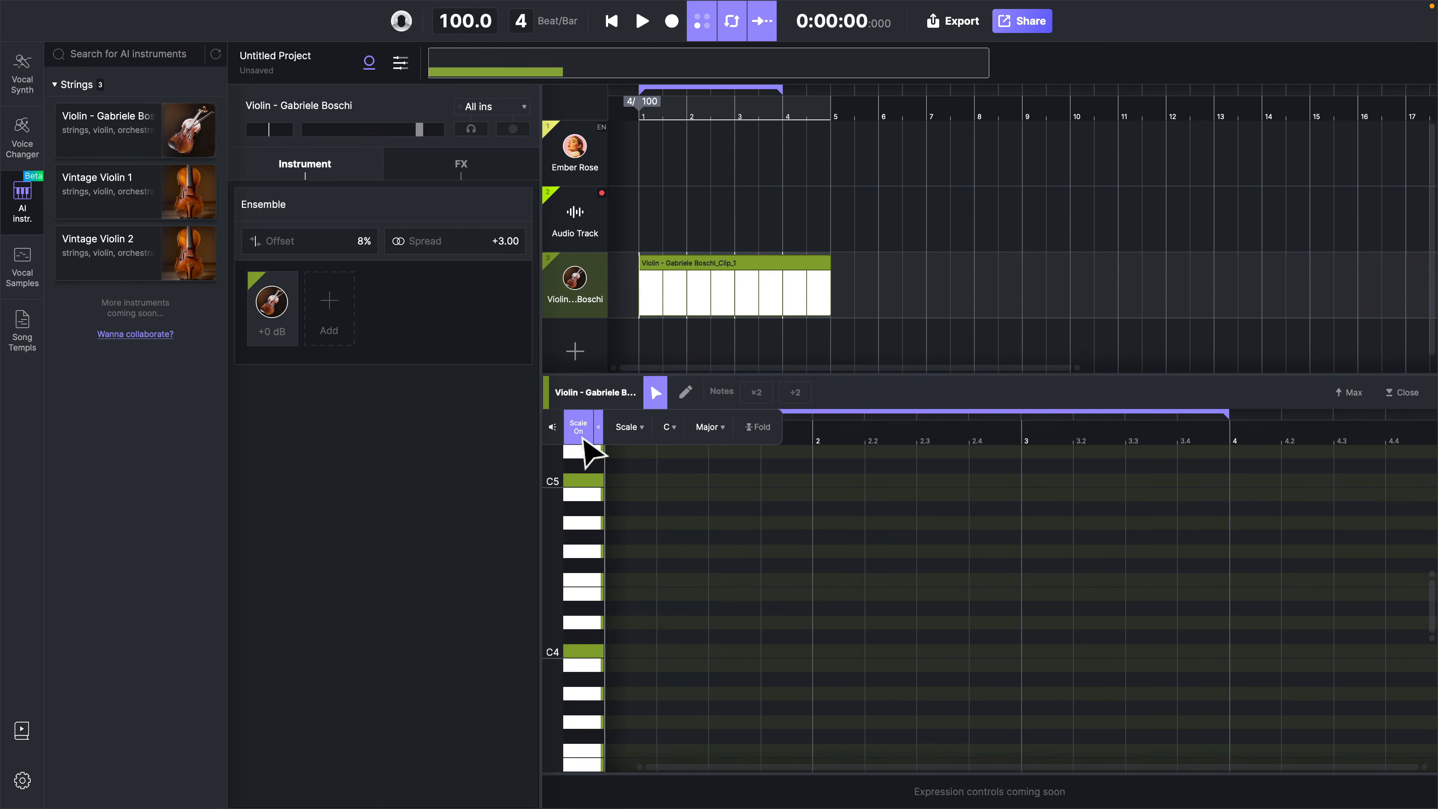
pyautogui.click(583, 441)
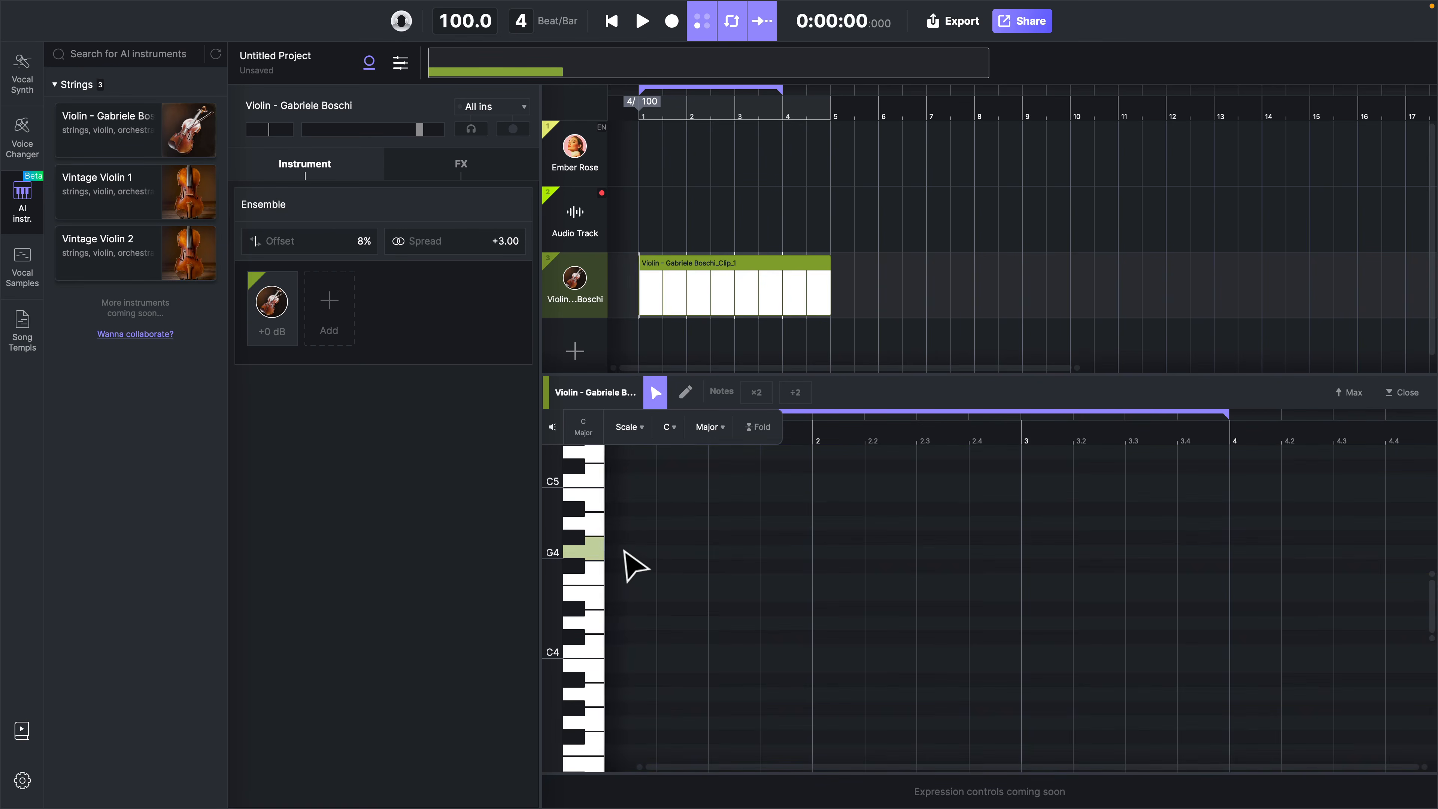
# Place a G4 note half a beat into bar 1, extend it to bar 2, and play it back
pyautogui.doubleClick(630, 551)
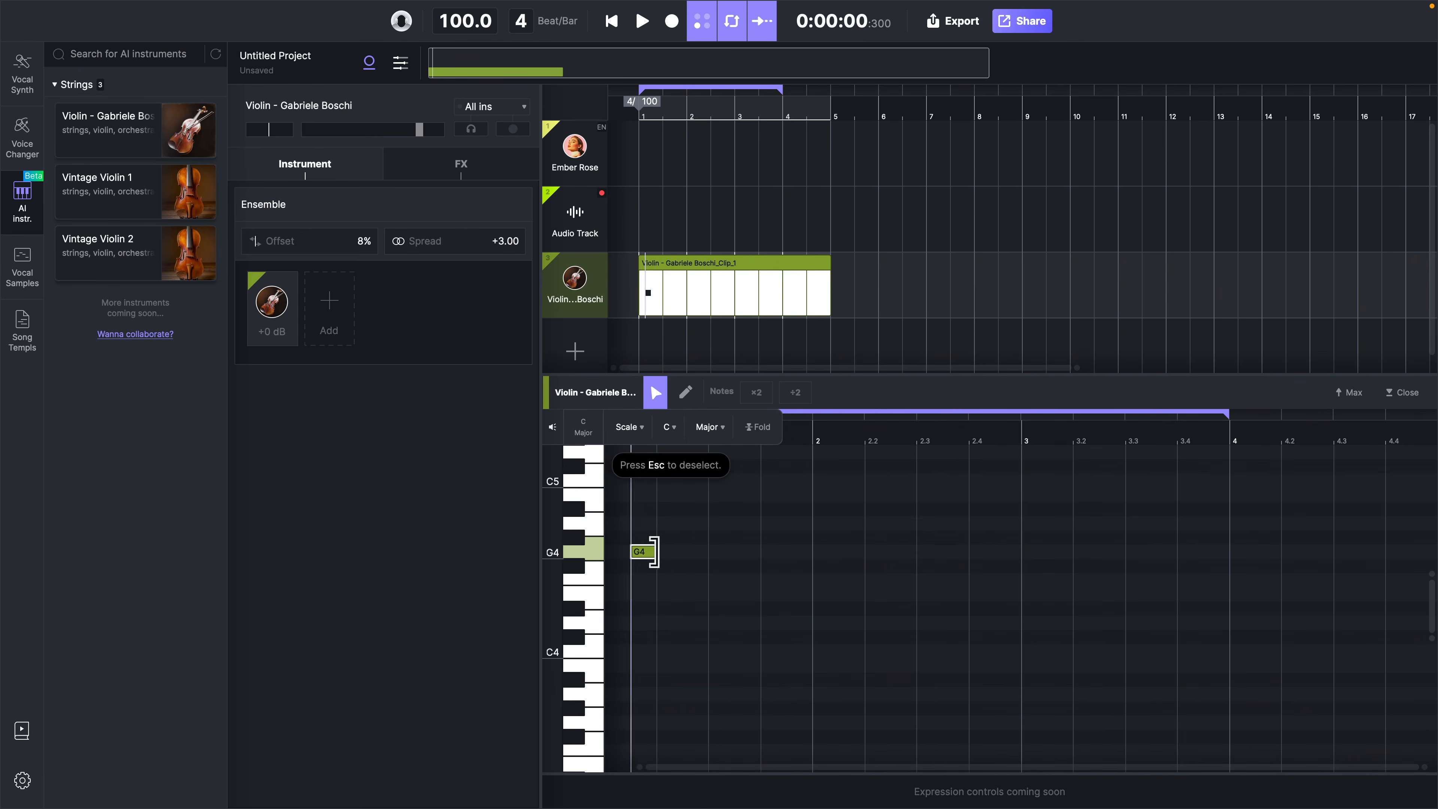
pyautogui.moveTo(653, 551); pyautogui.dragTo(802, 552)
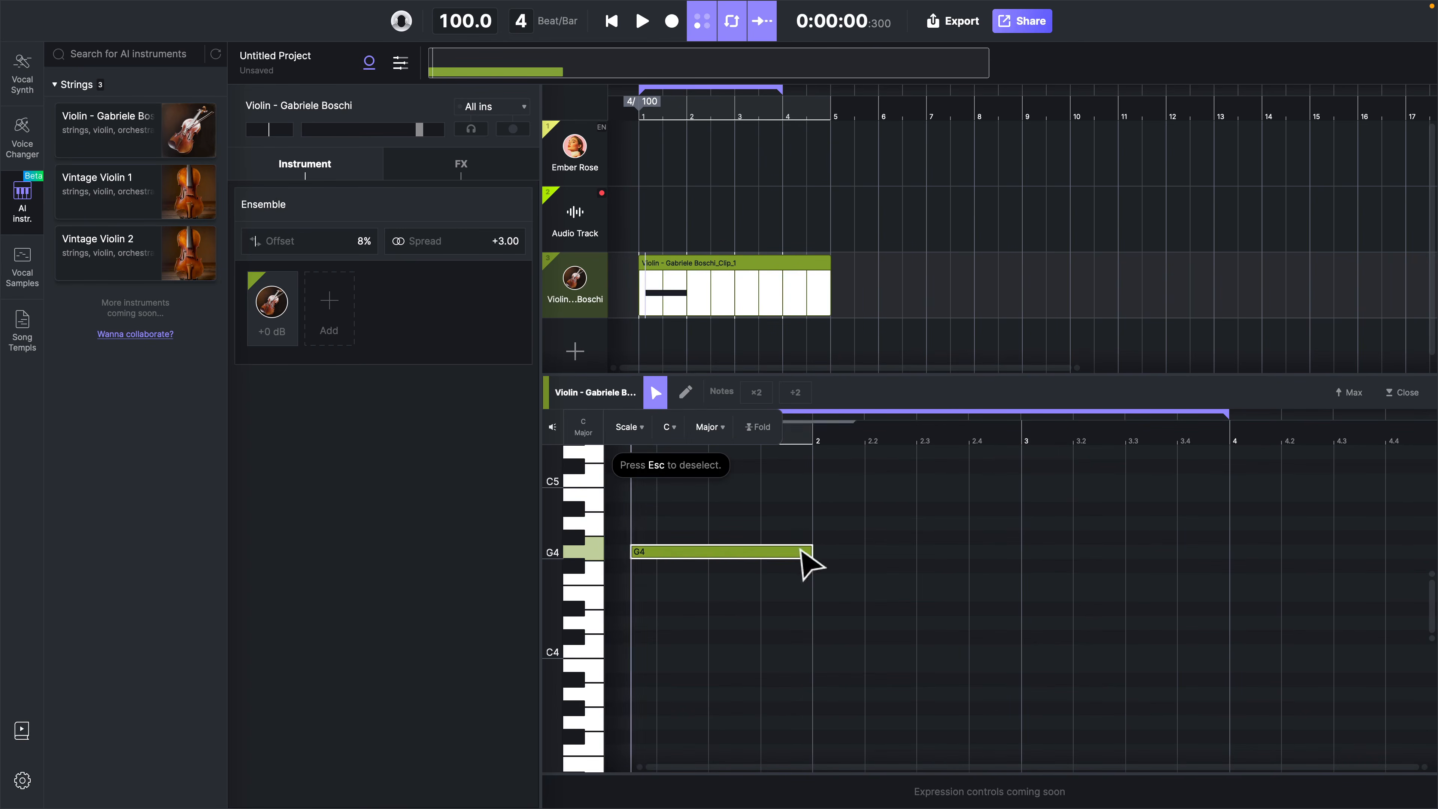
pyautogui.press('space')
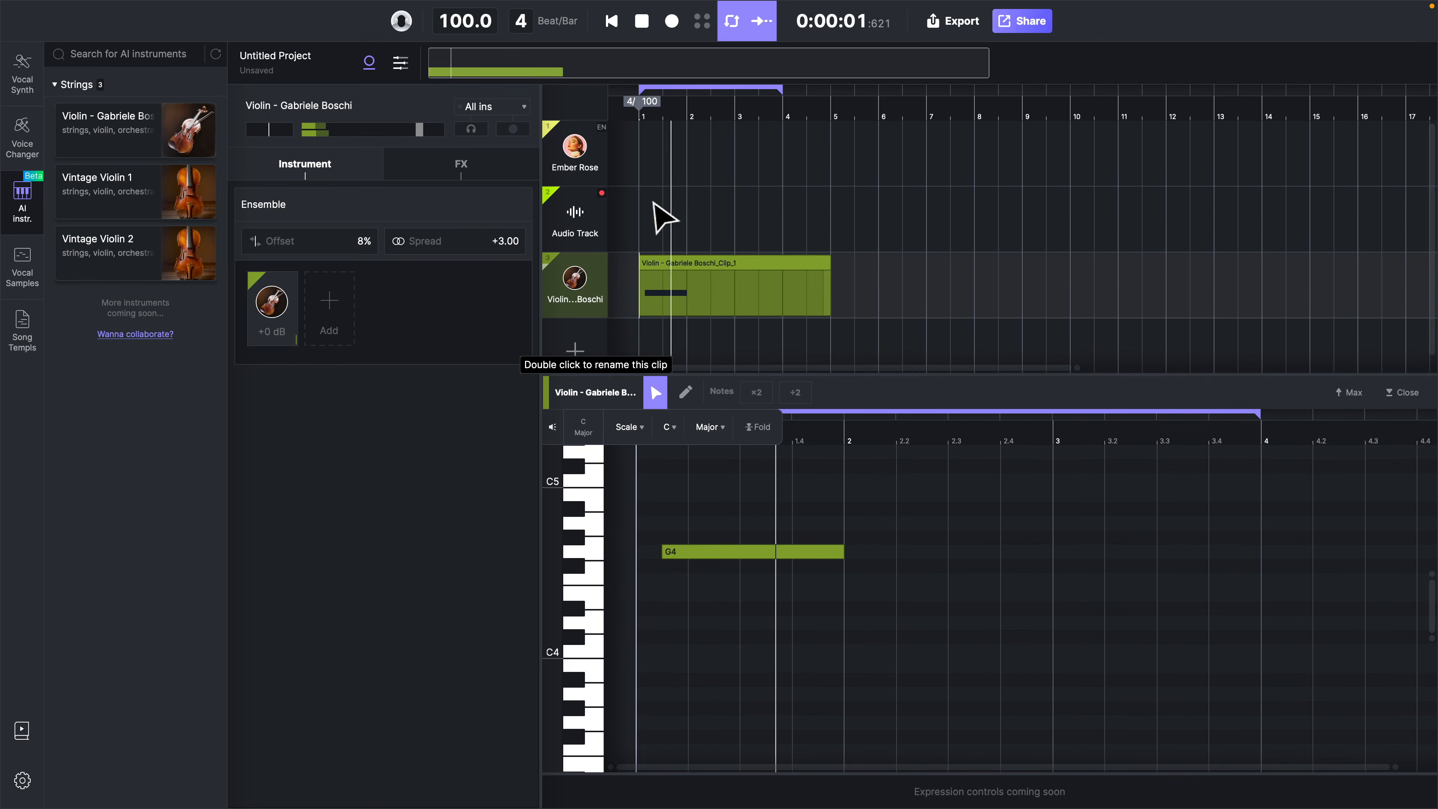
pyautogui.press('space')
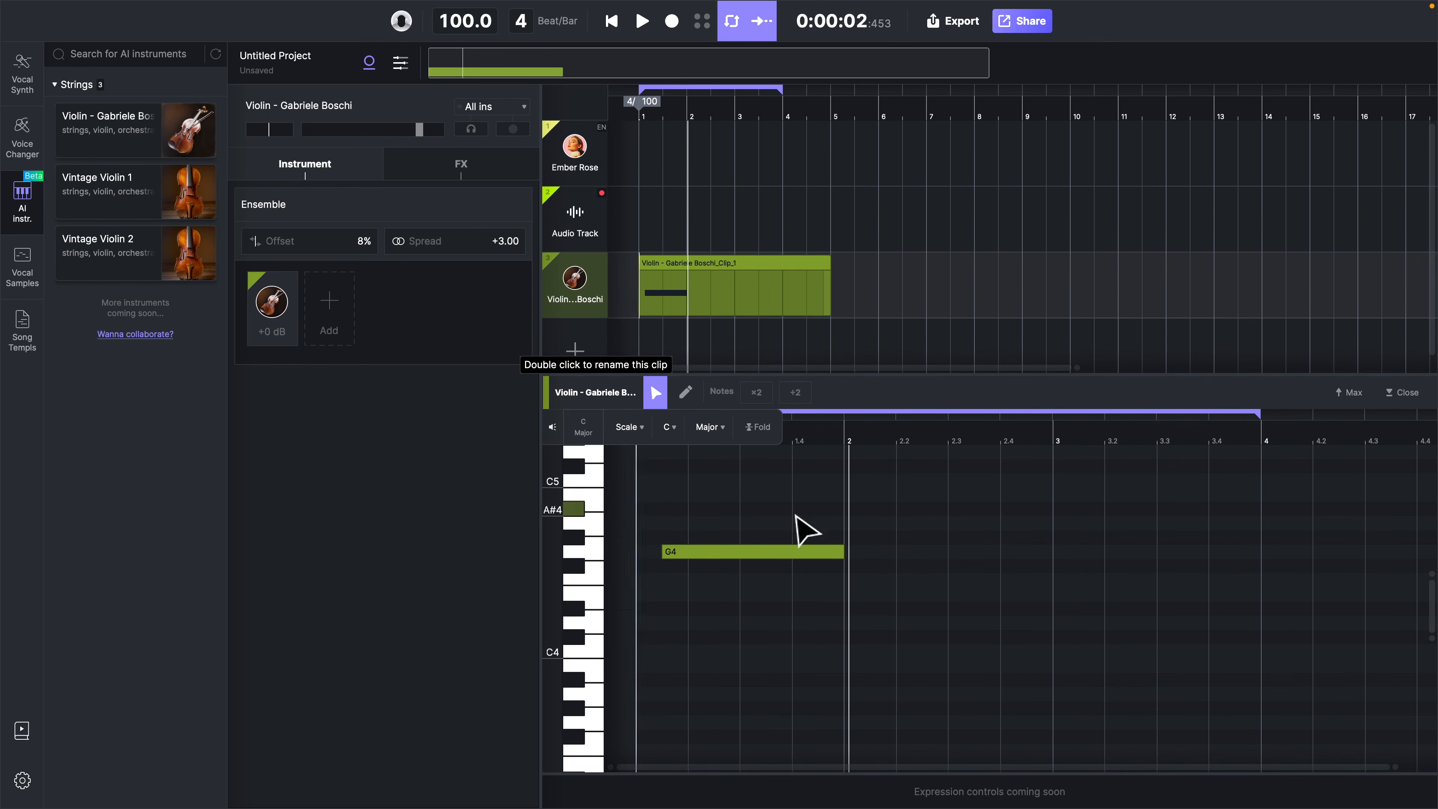
# Shorten the G4 note to about half a beat and play it back
pyautogui.click(837, 553)
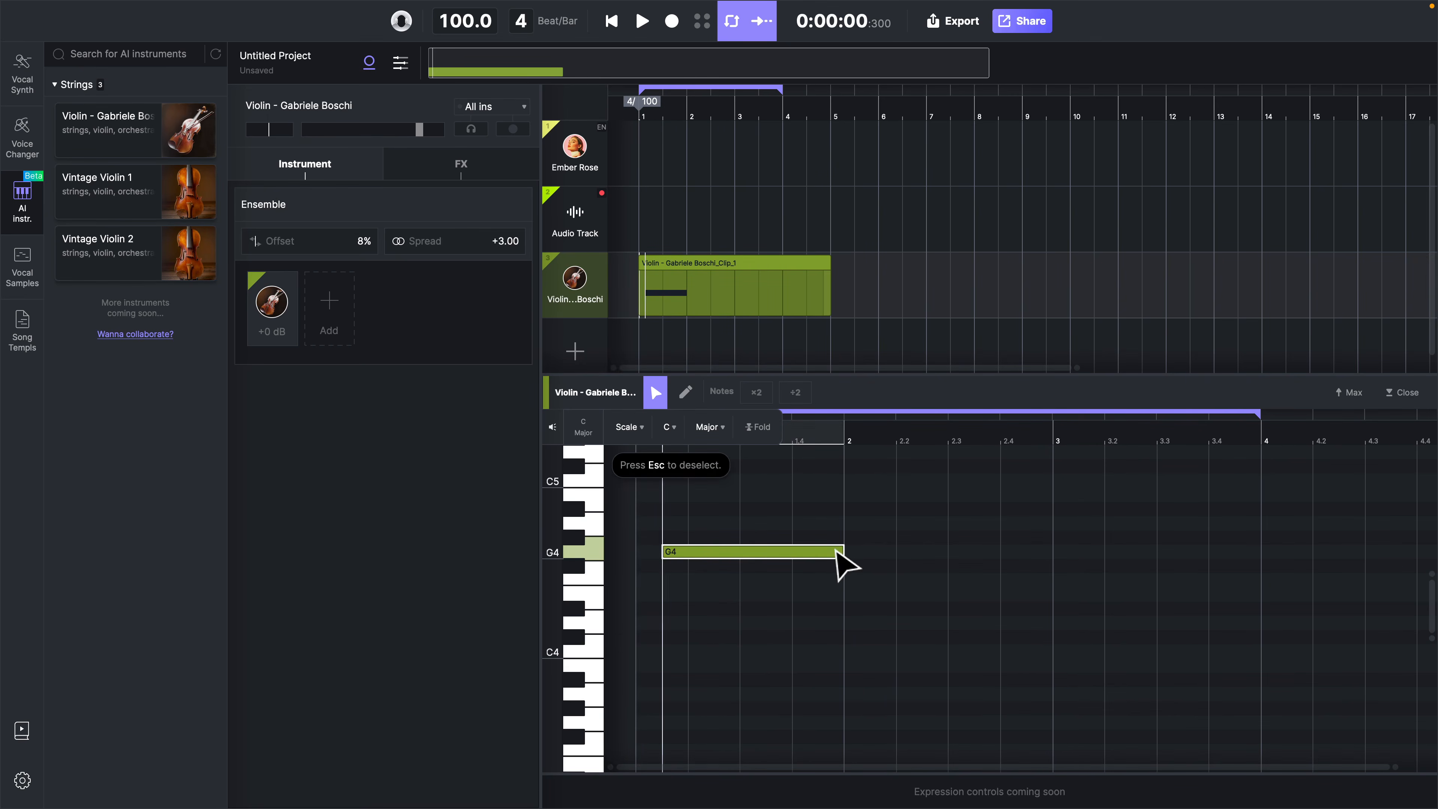
pyautogui.moveTo(841, 550); pyautogui.dragTo(686, 553)
pyautogui.press('space')
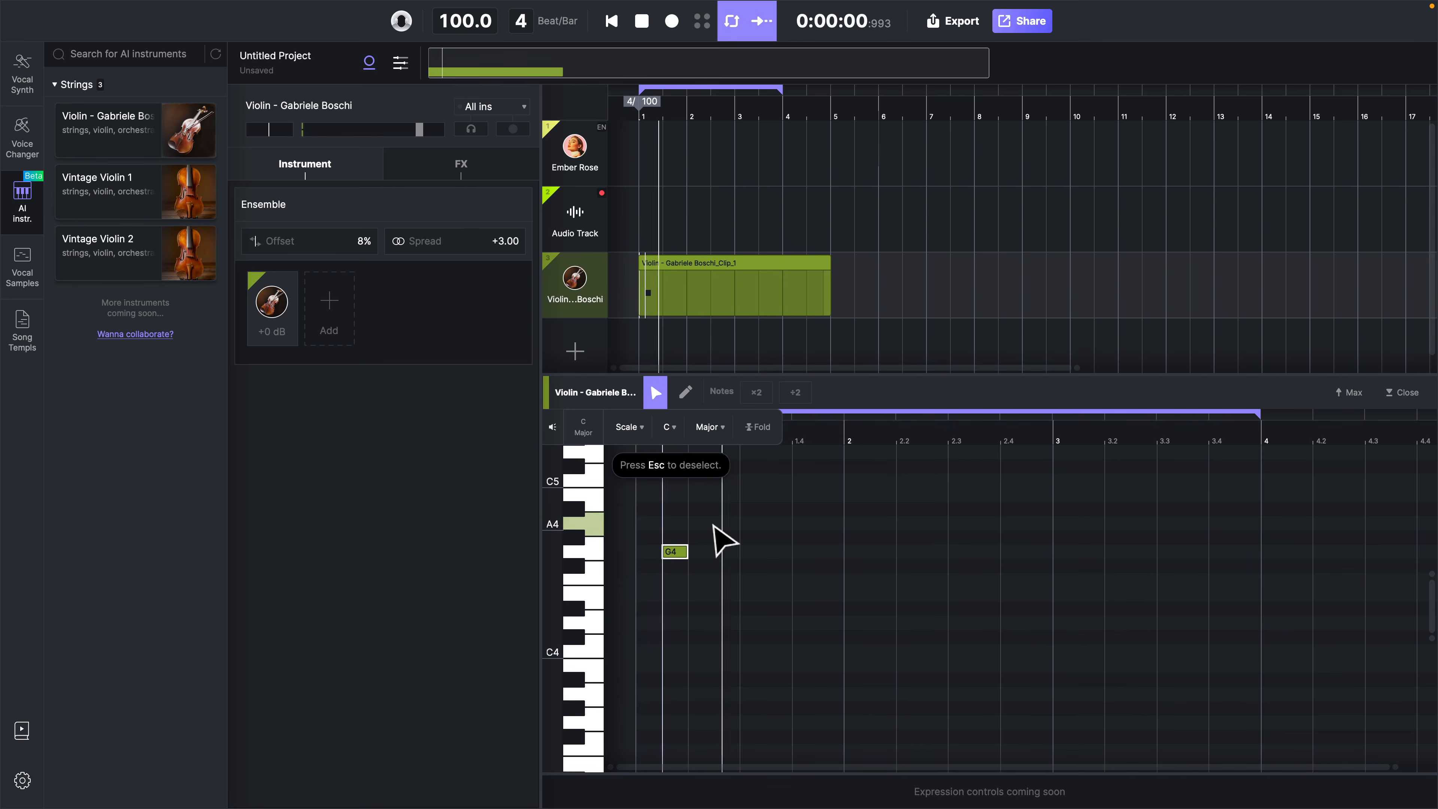
pyautogui.press('space')
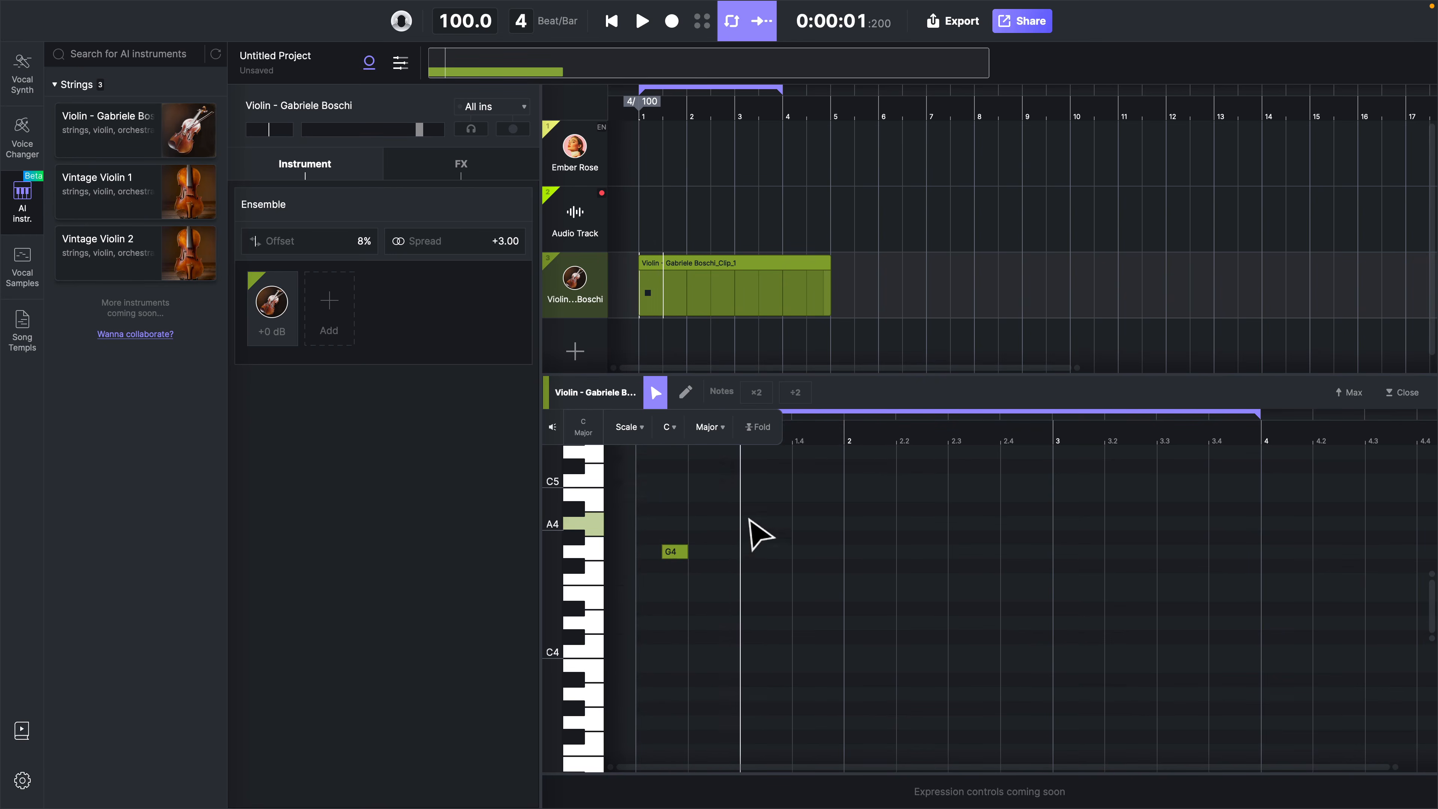
# Add short notes A4 at beat 1.3, C5 at beat 1.4 and F4 at bar 2, and play the phrase
pyautogui.doubleClick(748, 524)
pyautogui.doubleClick(798, 480)
pyautogui.doubleClick(852, 579)
pyautogui.press('space')
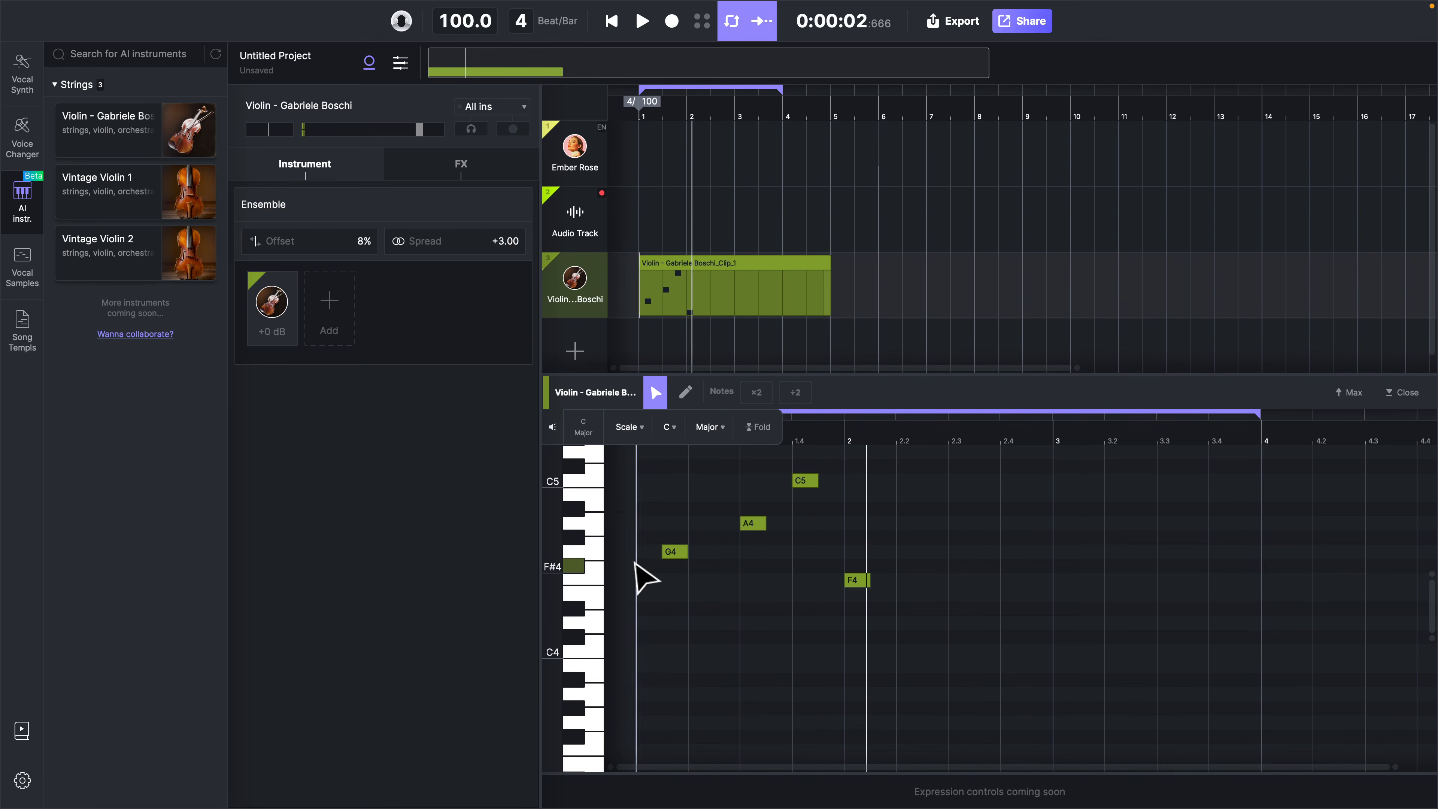
pyautogui.press('space')
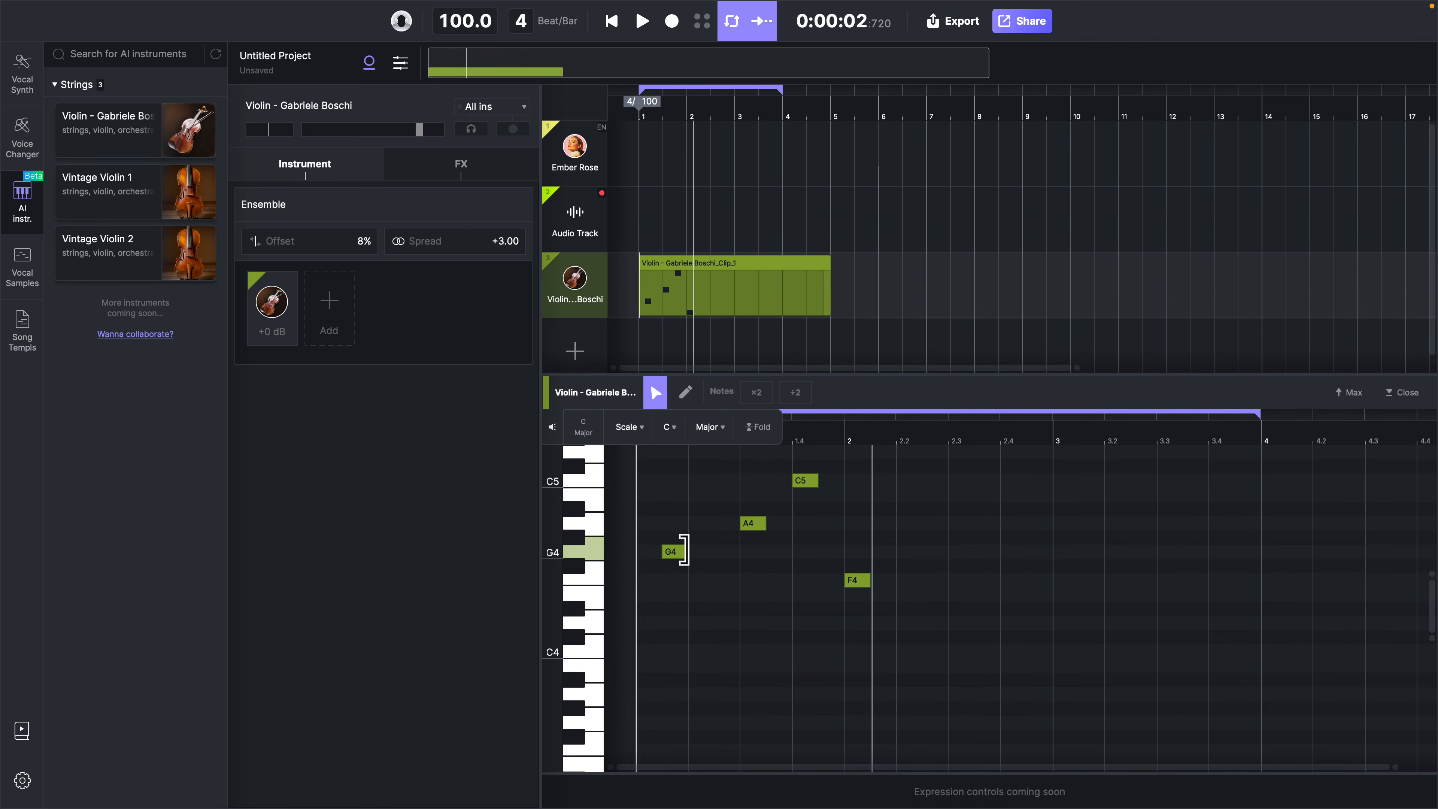
# Try extending the G4 note to bar 2 beneath the A4 and C5 notes, and play the overlap twice
pyautogui.moveTo(686, 552); pyautogui.dragTo(831, 549)
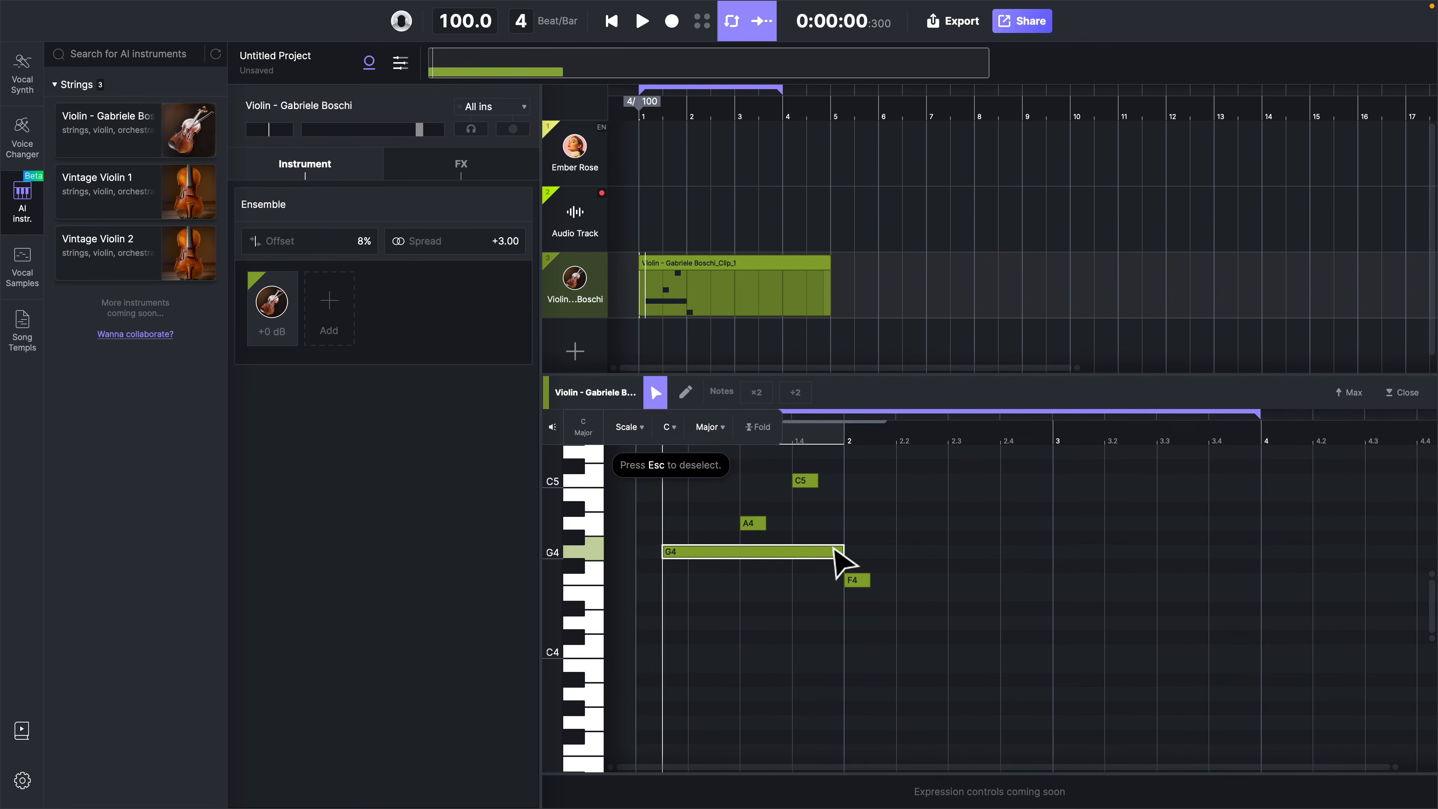
pyautogui.click(647, 573)
pyautogui.press('space')
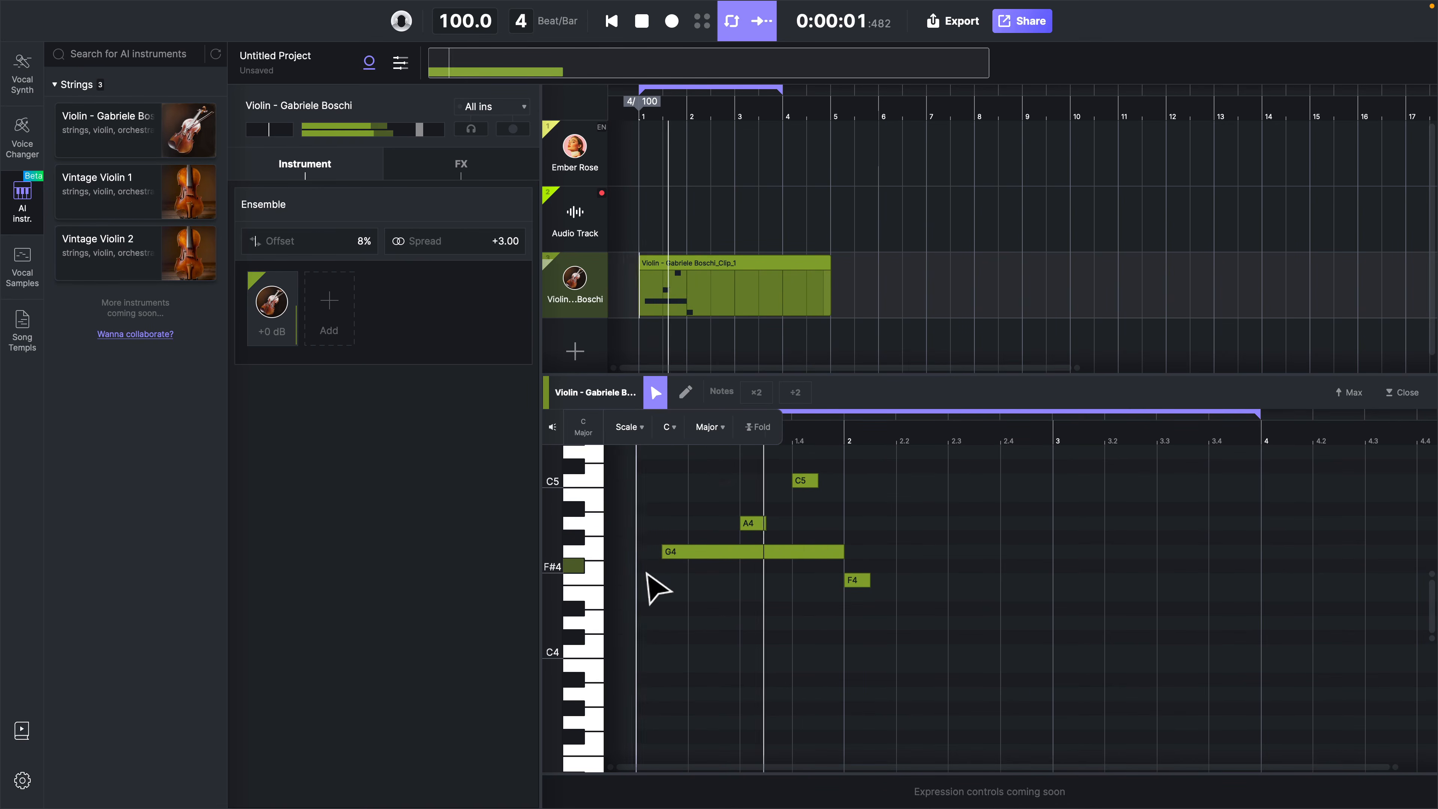
pyautogui.press('space')
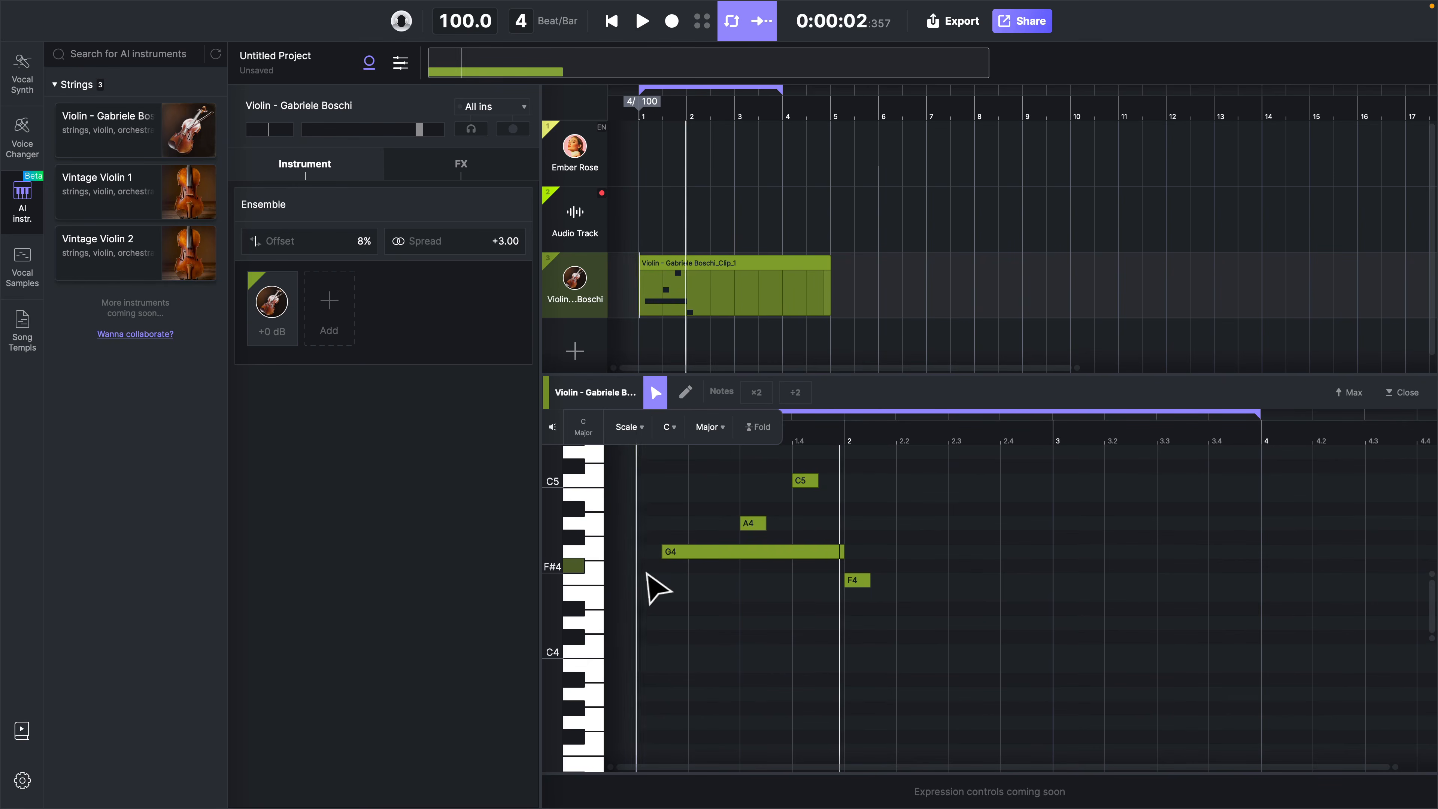
pyautogui.press('space')
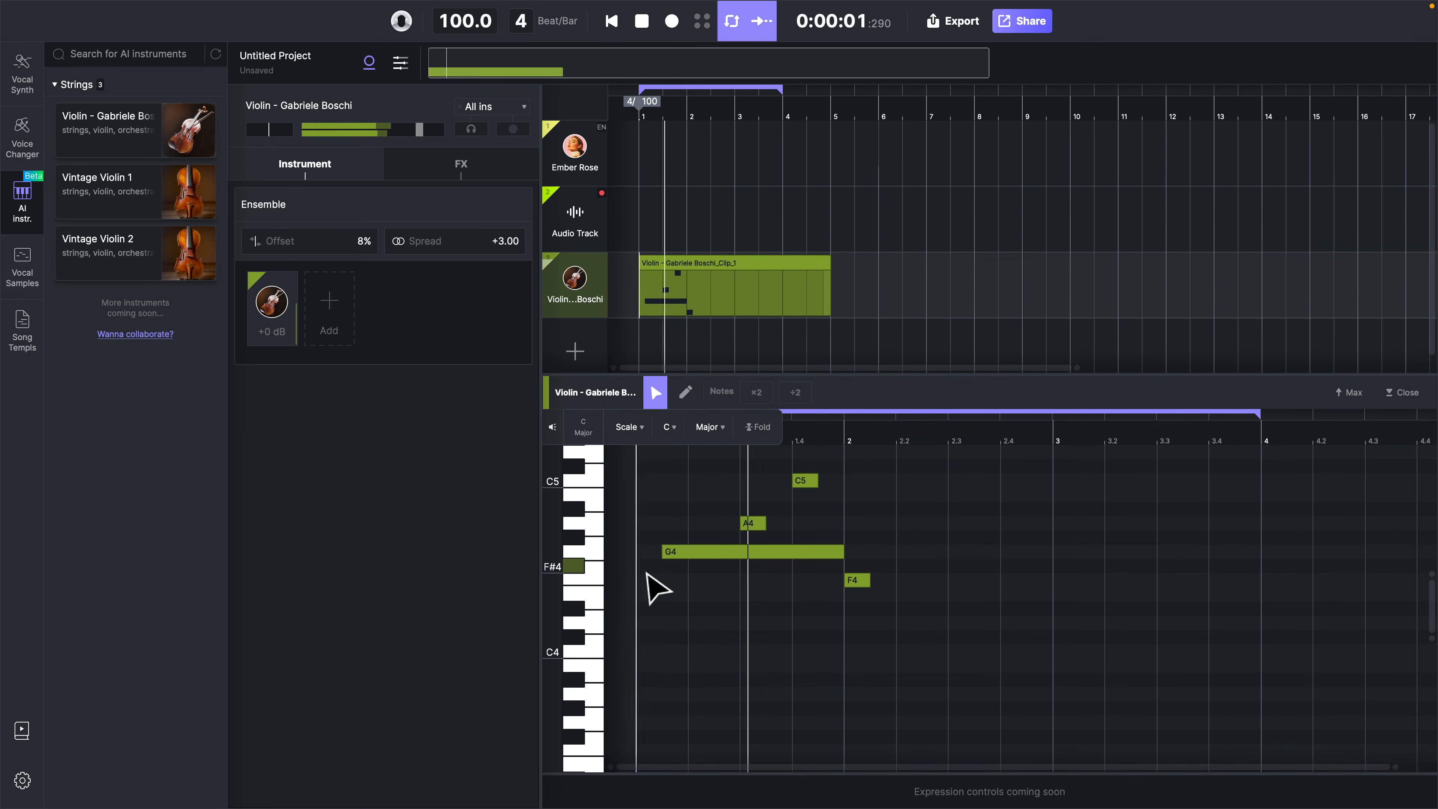
pyautogui.press('space')
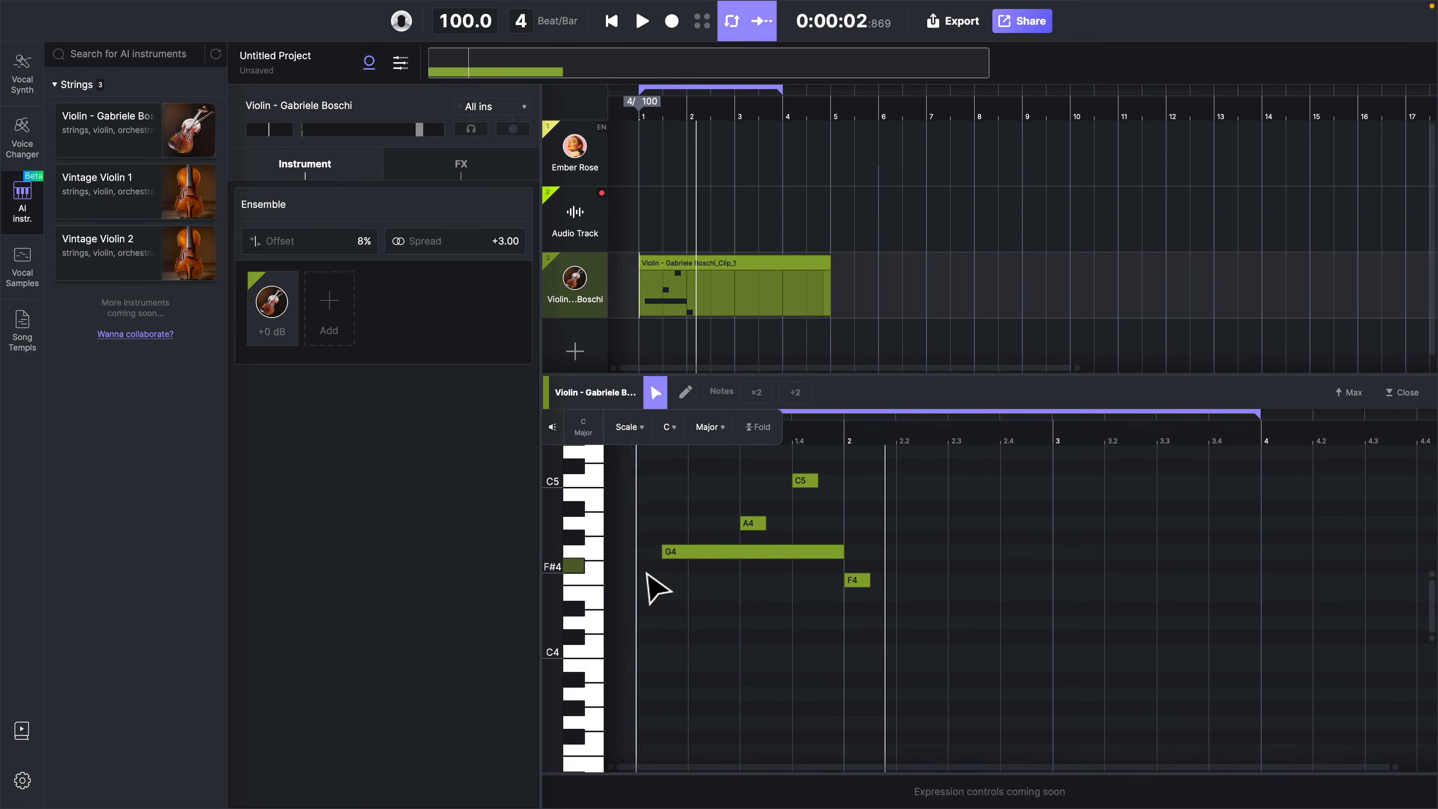
# Shorten the extended G4 note back to about half a beat
pyautogui.click(843, 551)
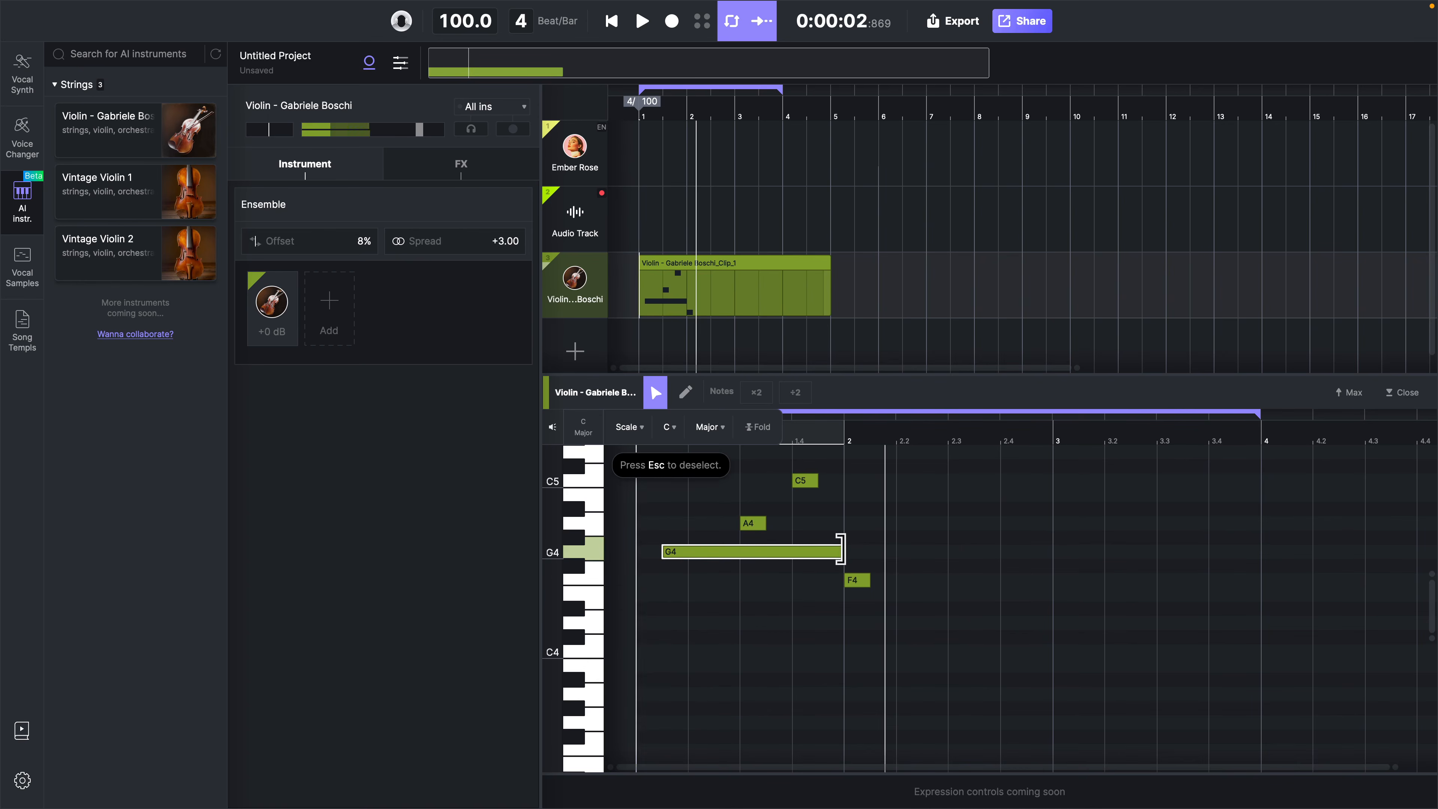
pyautogui.moveTo(843, 551); pyautogui.dragTo(640, 552)
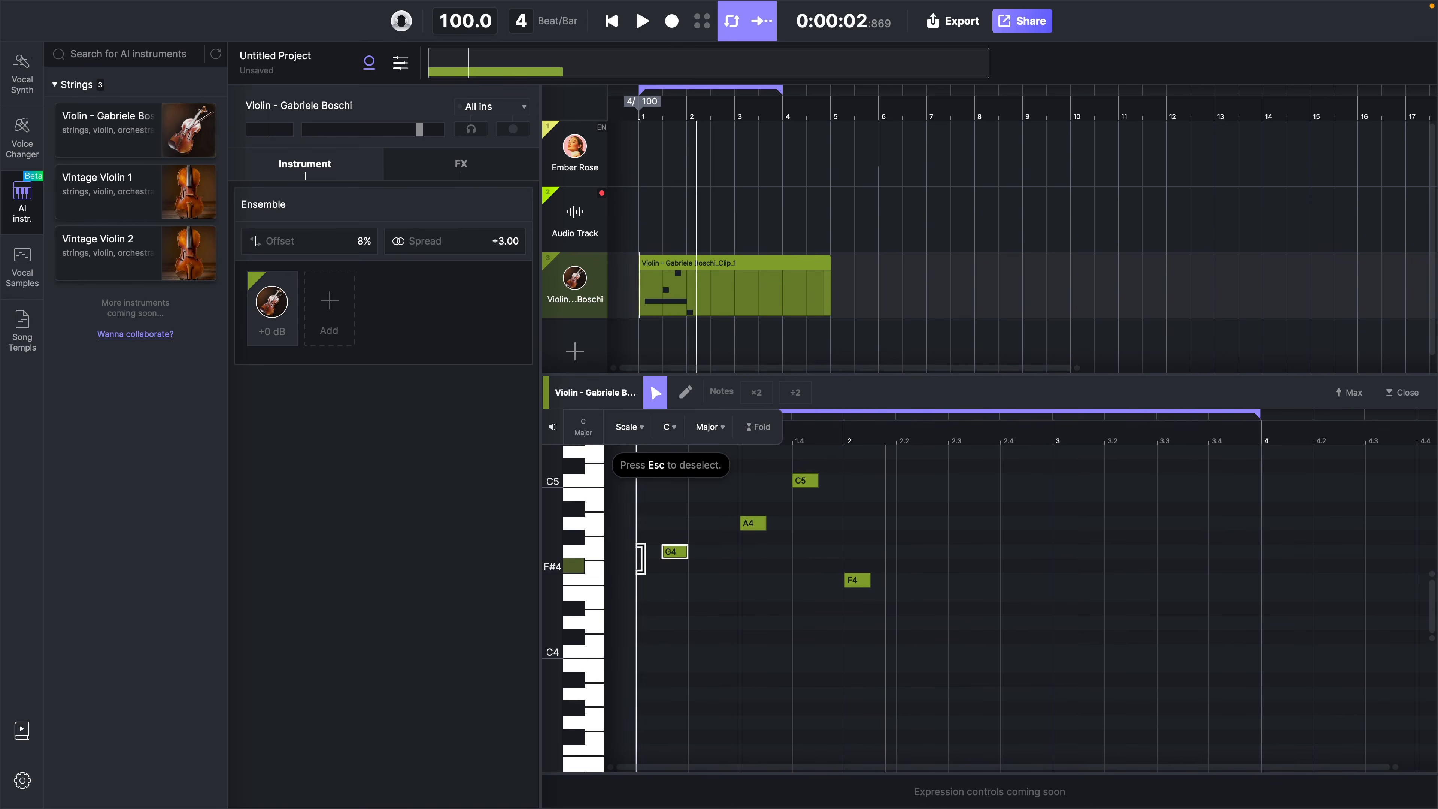
# Add a one-beat G4 note at beat 1.3, trim A4 to the quarter beat before 1.4, and play the overlap
pyautogui.doubleClick(746, 553)
pyautogui.click(756, 523)
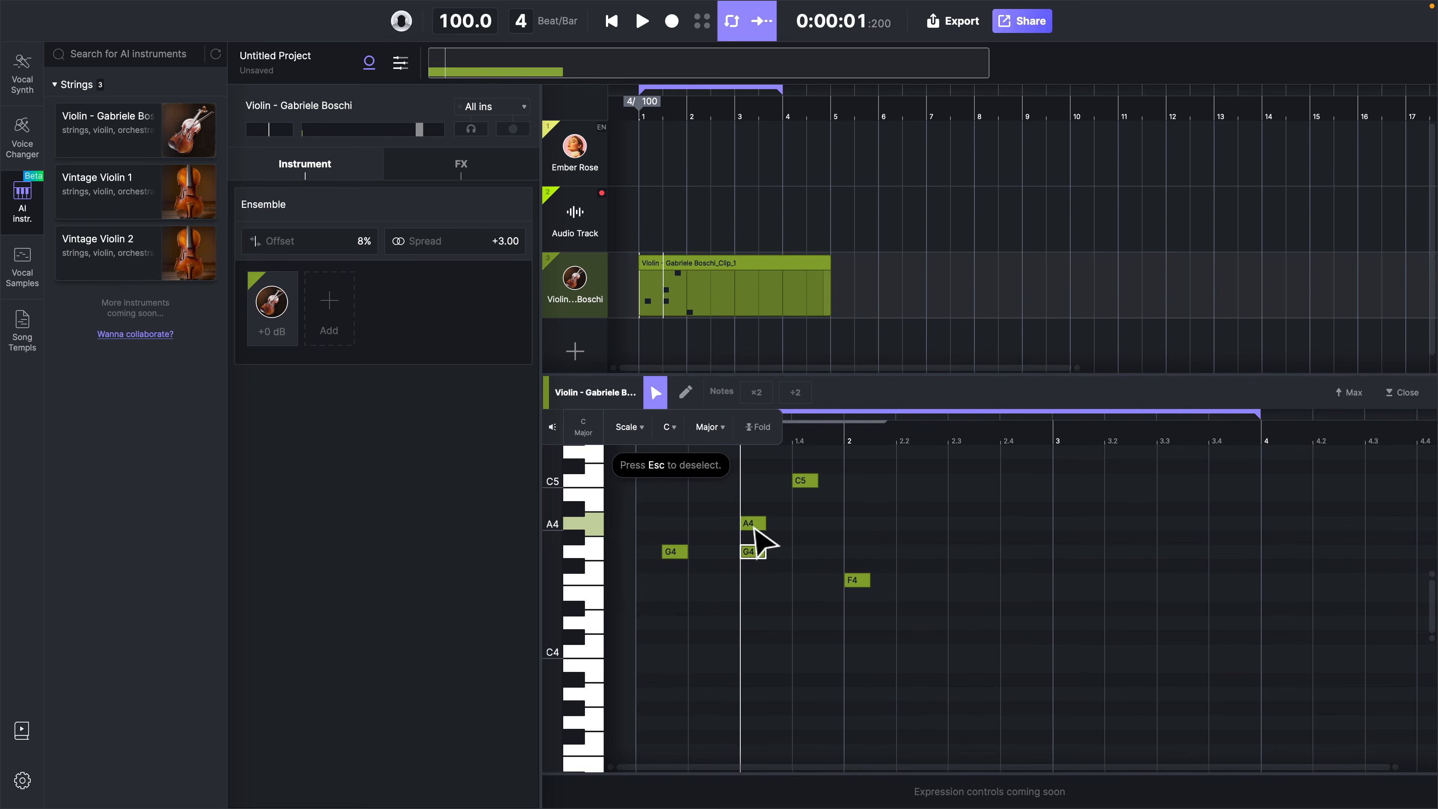
pyautogui.moveTo(760, 526); pyautogui.dragTo(784, 526)
pyautogui.scroll(5, 768, 522)
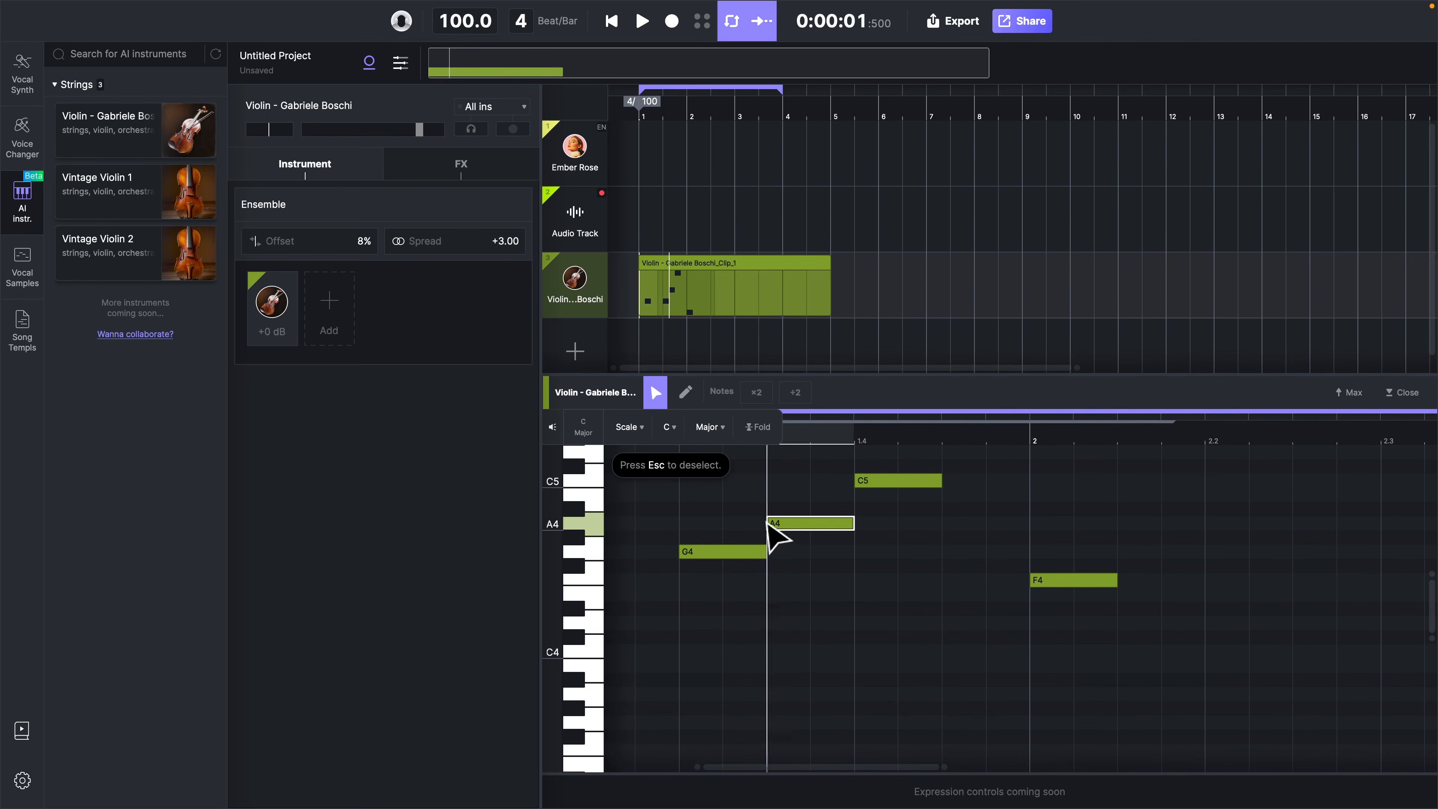
pyautogui.moveTo(781, 522); pyautogui.dragTo(854, 550)
pyautogui.press('space')
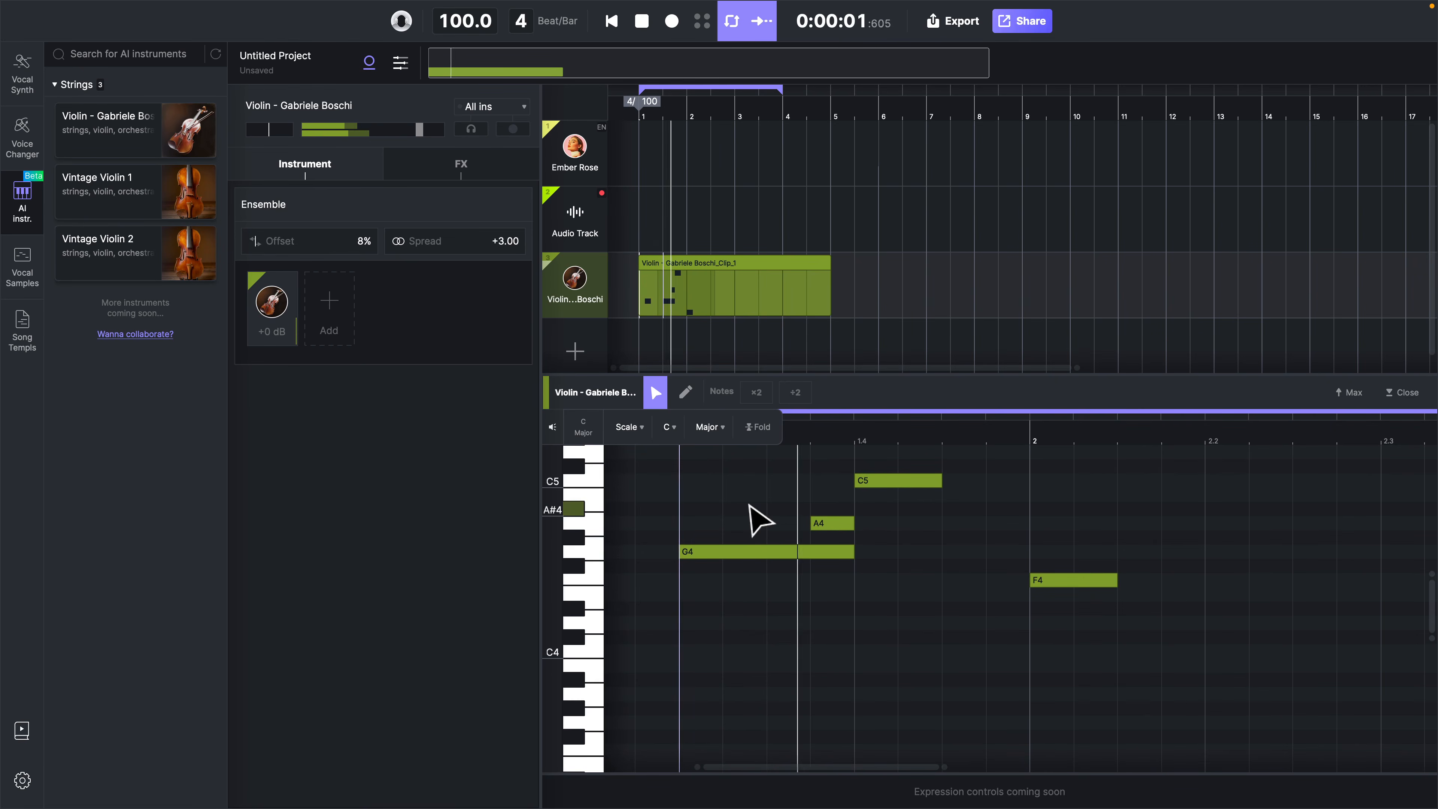
# Shorten the second G4 note to three quarters of a beat so it ends where A4 starts, and play the phrase
pyautogui.moveTo(853, 551); pyautogui.dragTo(810, 551)
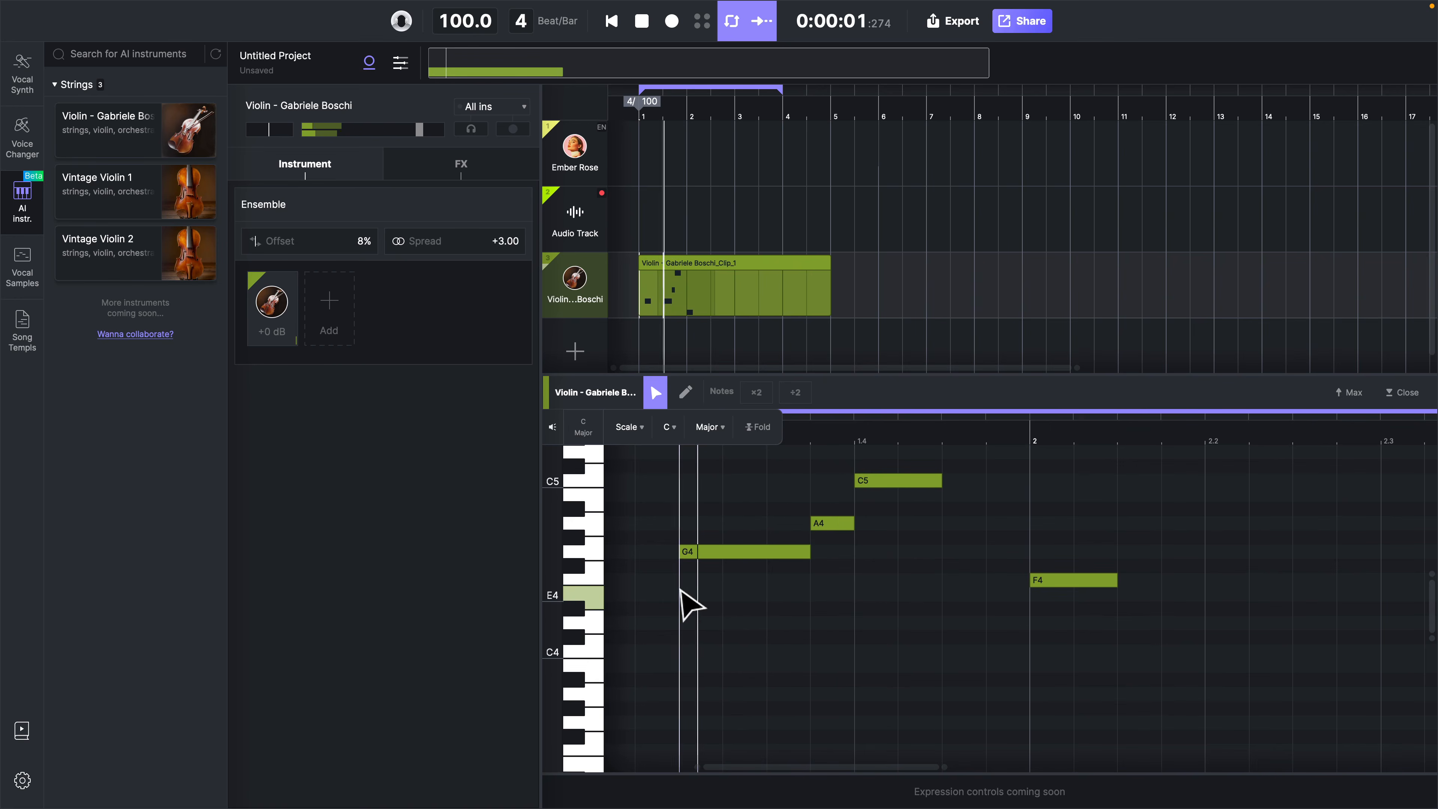
pyautogui.press('space')
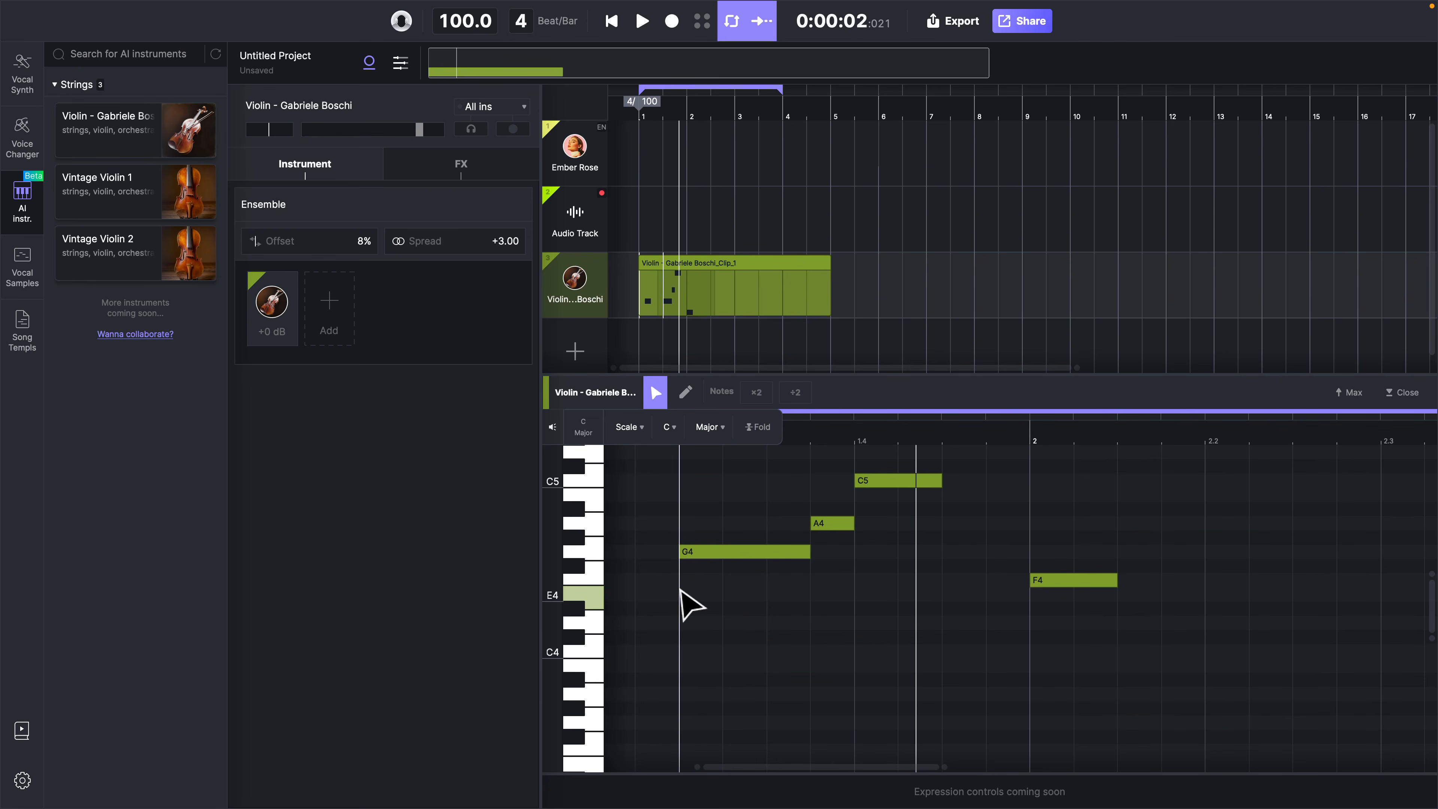
pyautogui.scroll(-3, 767, 603)
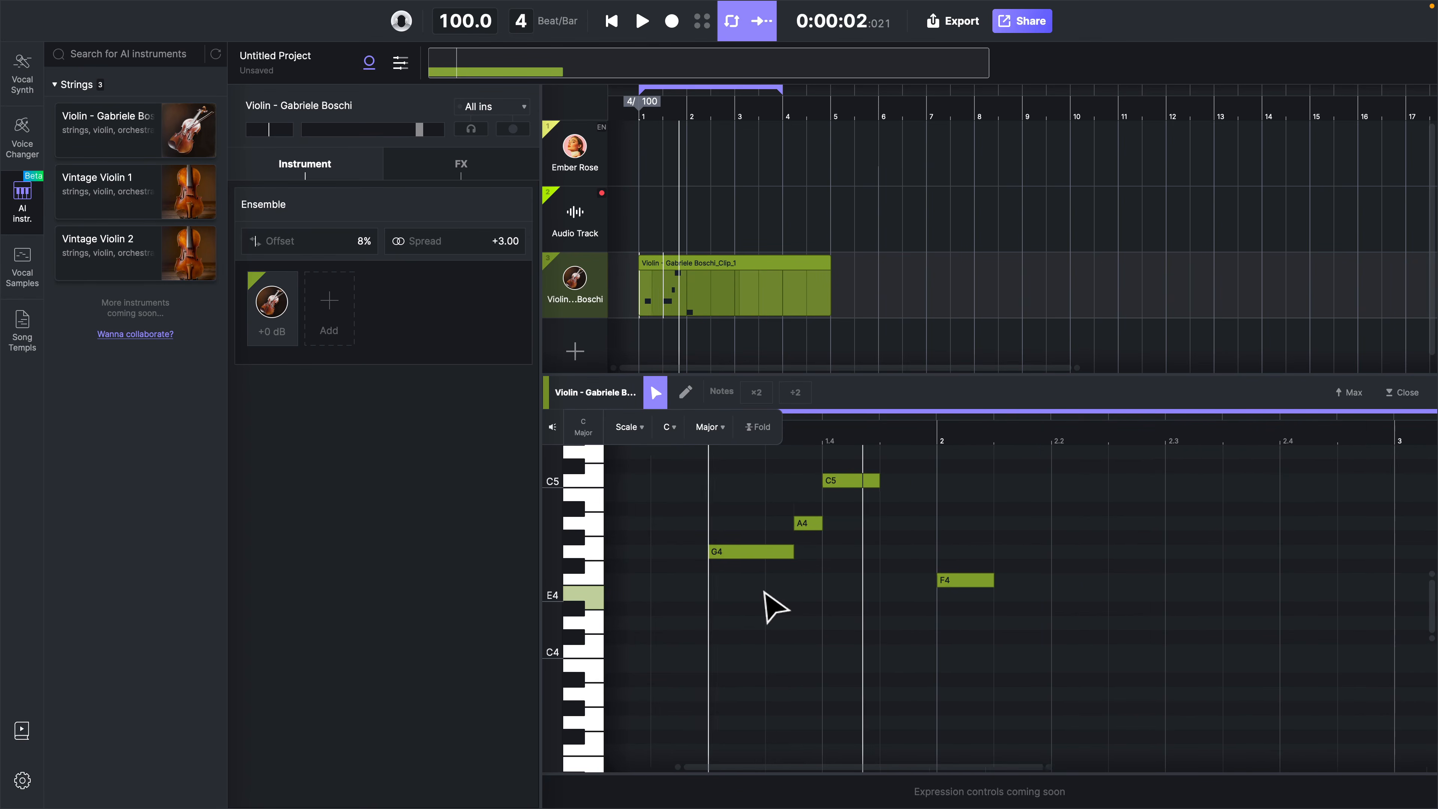
pyautogui.scroll(-3, 765, 592)
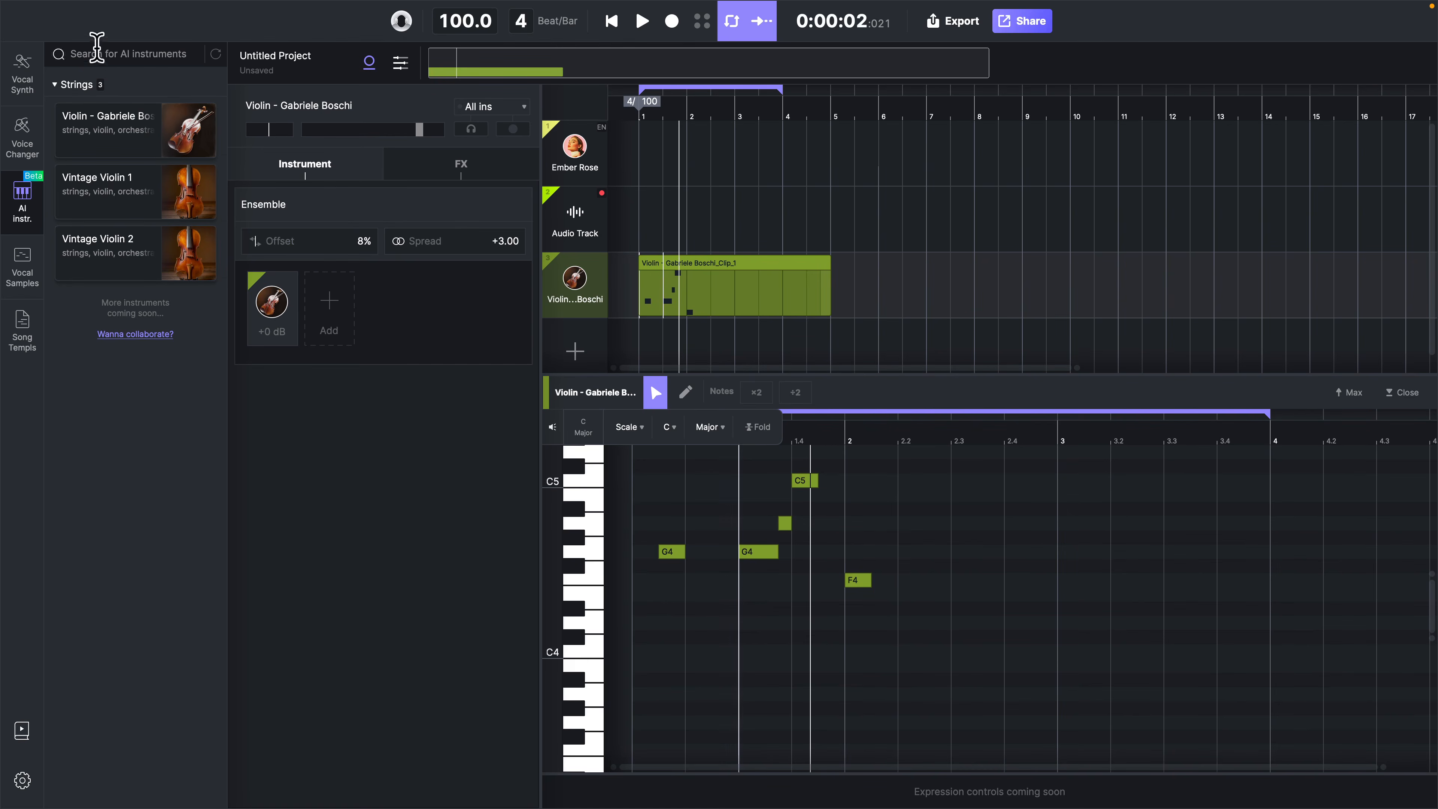
# Import for_elise_by_beethoven.mid as an instrument track without applying its tempo and time signature
pyautogui.moveTo(62, 14)
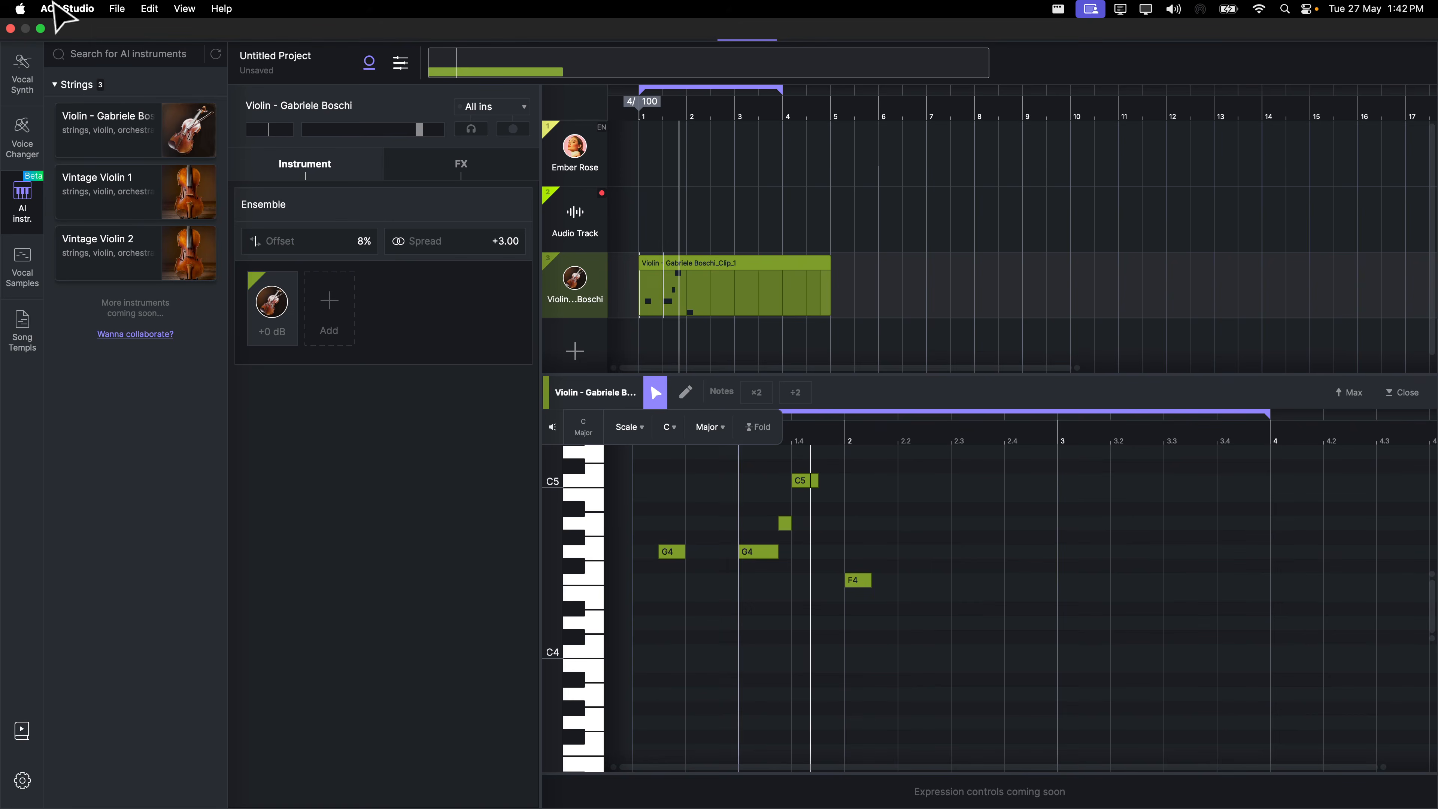
pyautogui.click(115, 9)
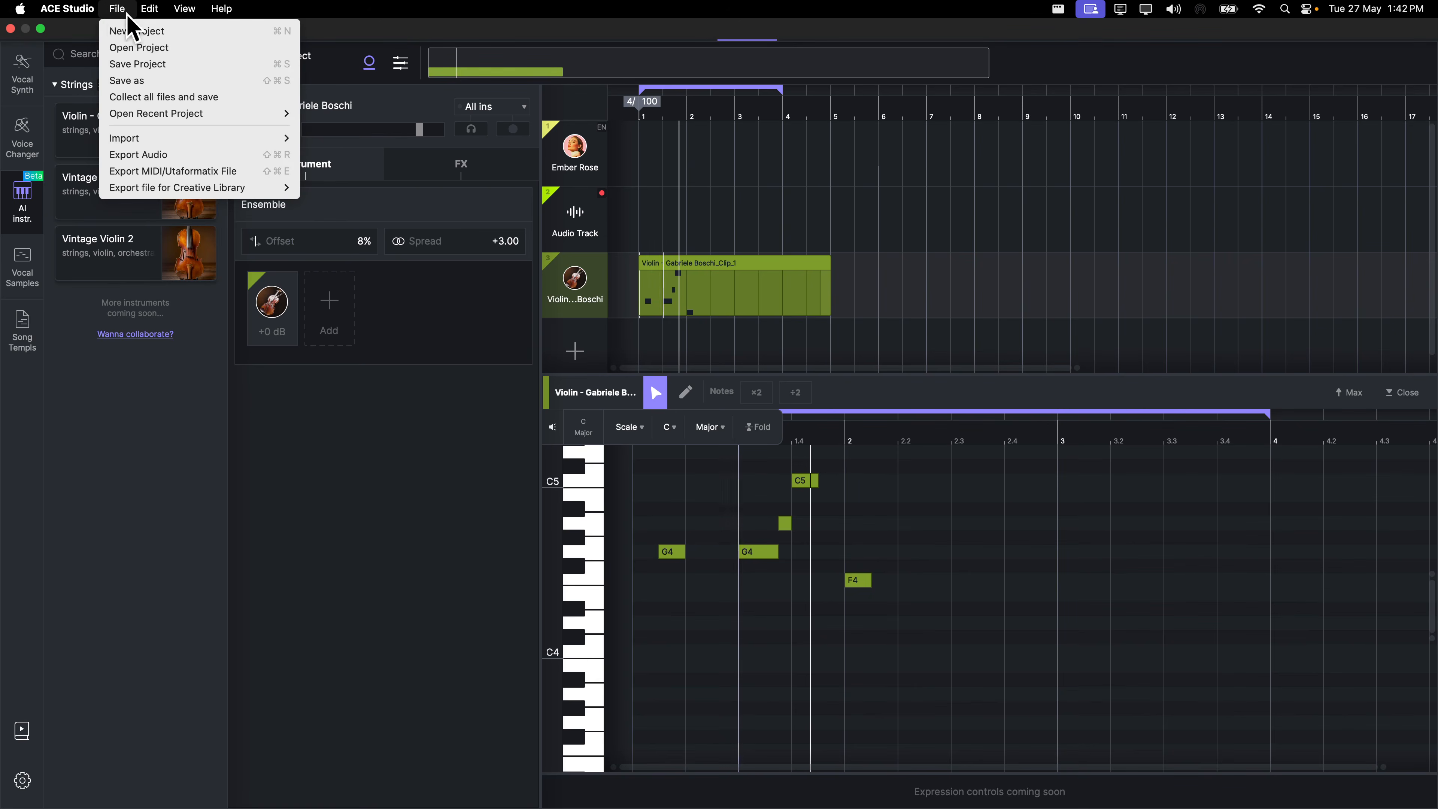
pyautogui.moveTo(170, 138)
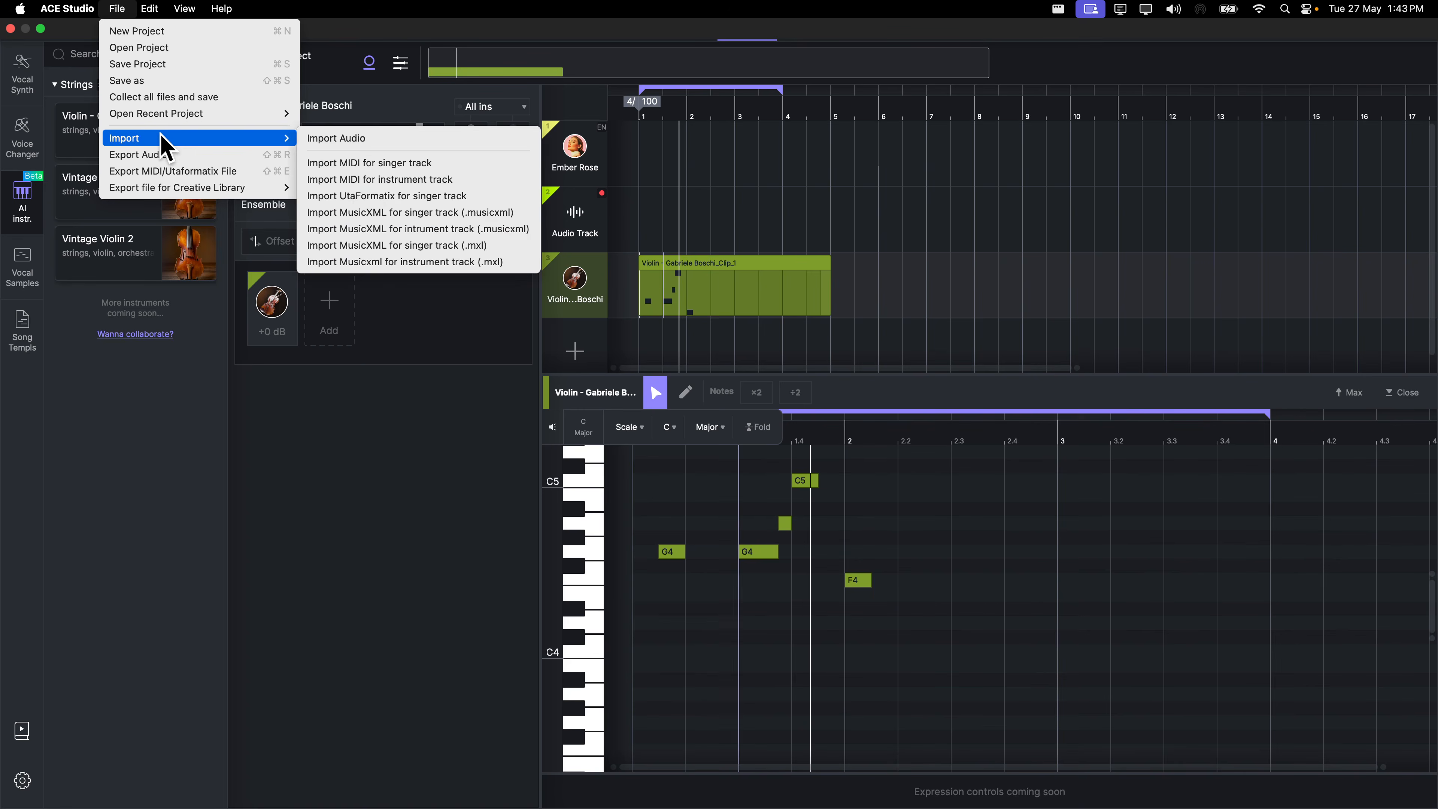
pyautogui.click(367, 180)
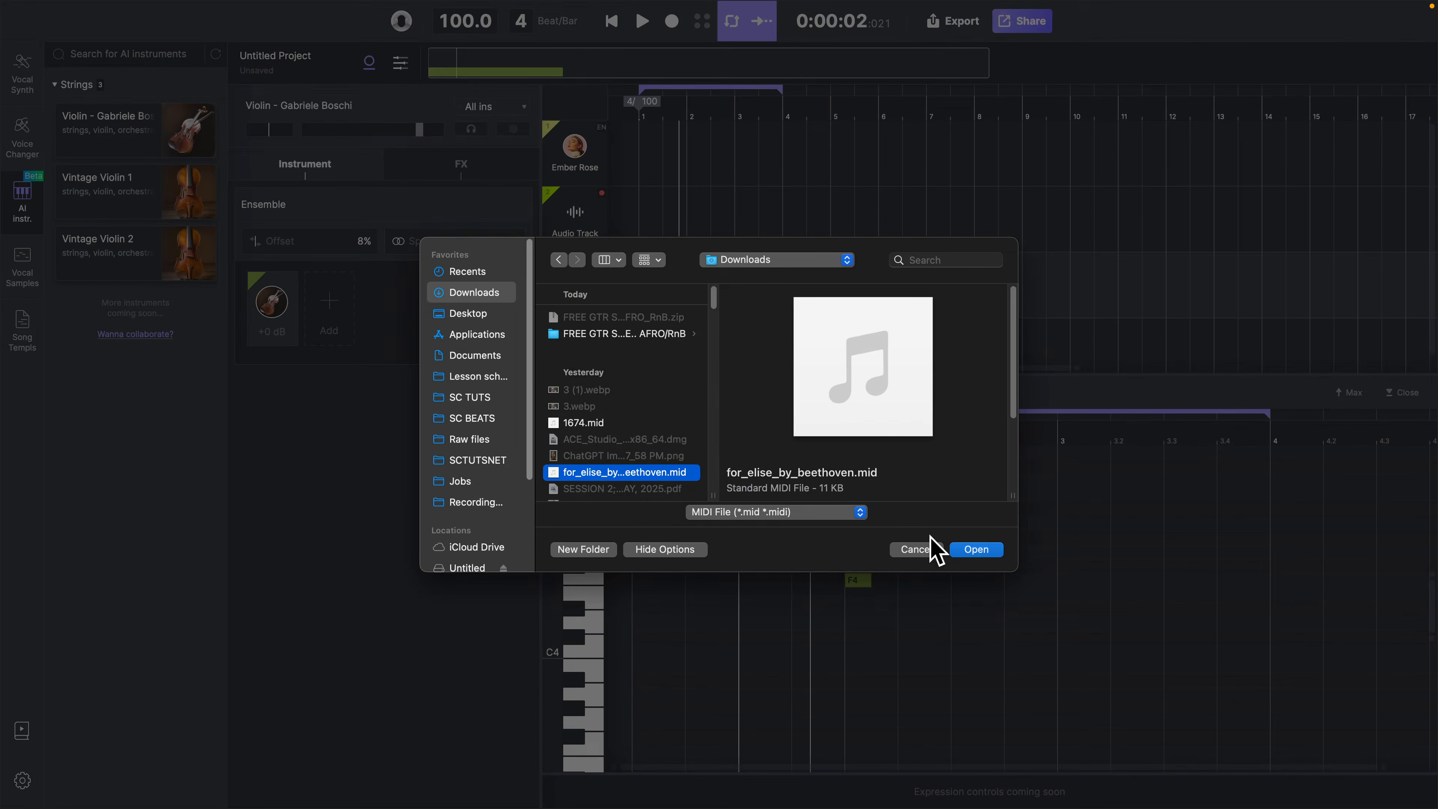
pyautogui.click(986, 549)
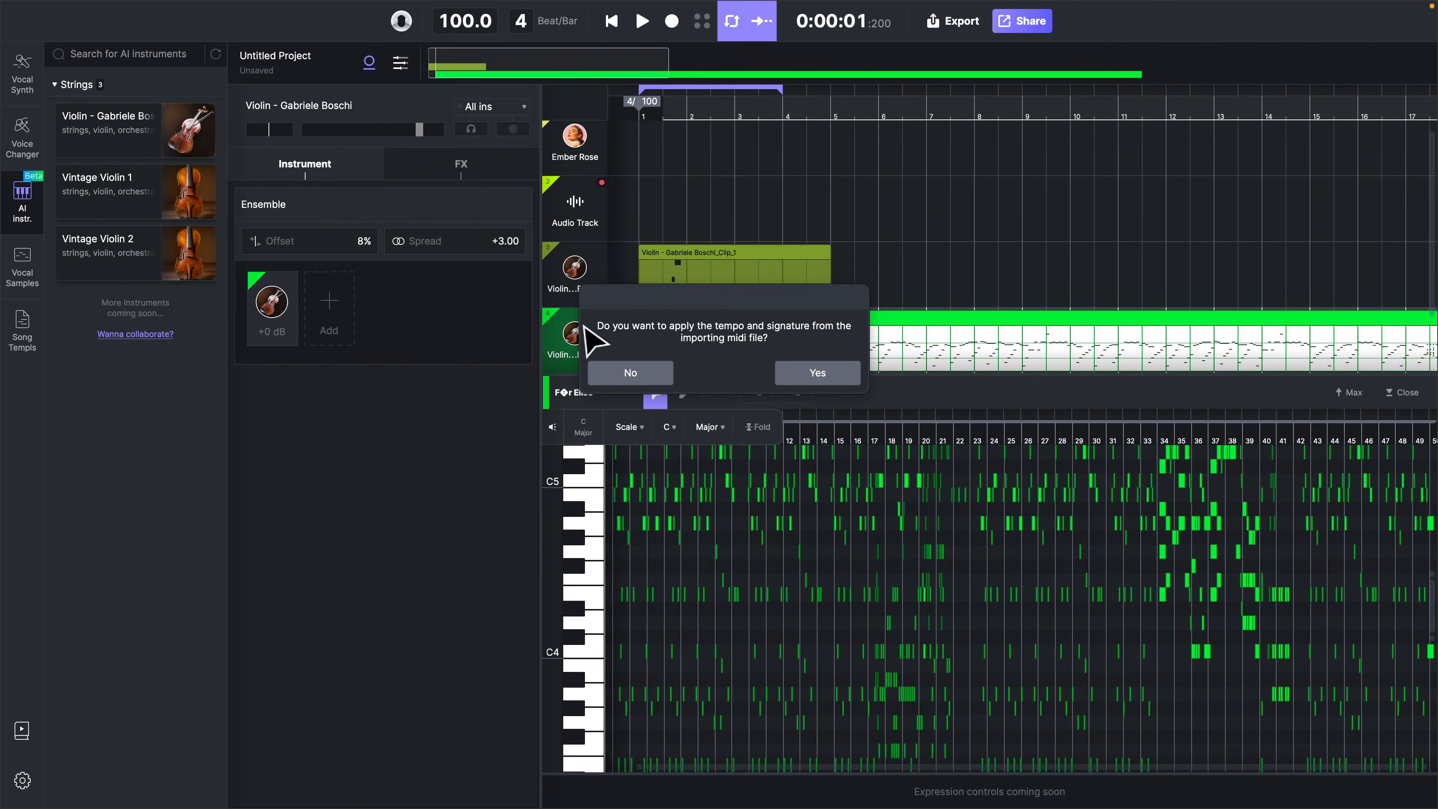
pyautogui.click(630, 372)
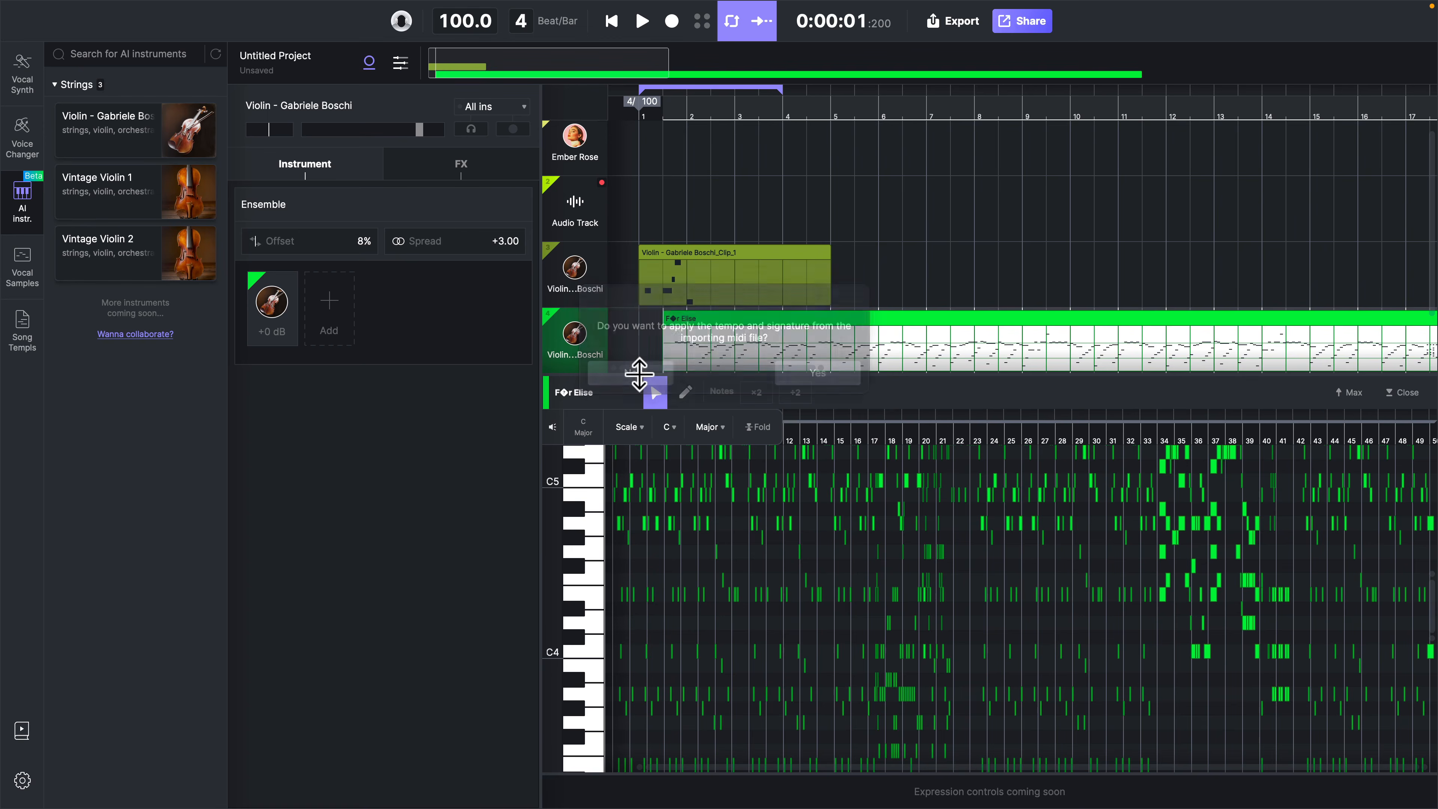
# Play the imported Für Elise violin part and look through its high and low notes
pyautogui.scroll(3, 667, 582)
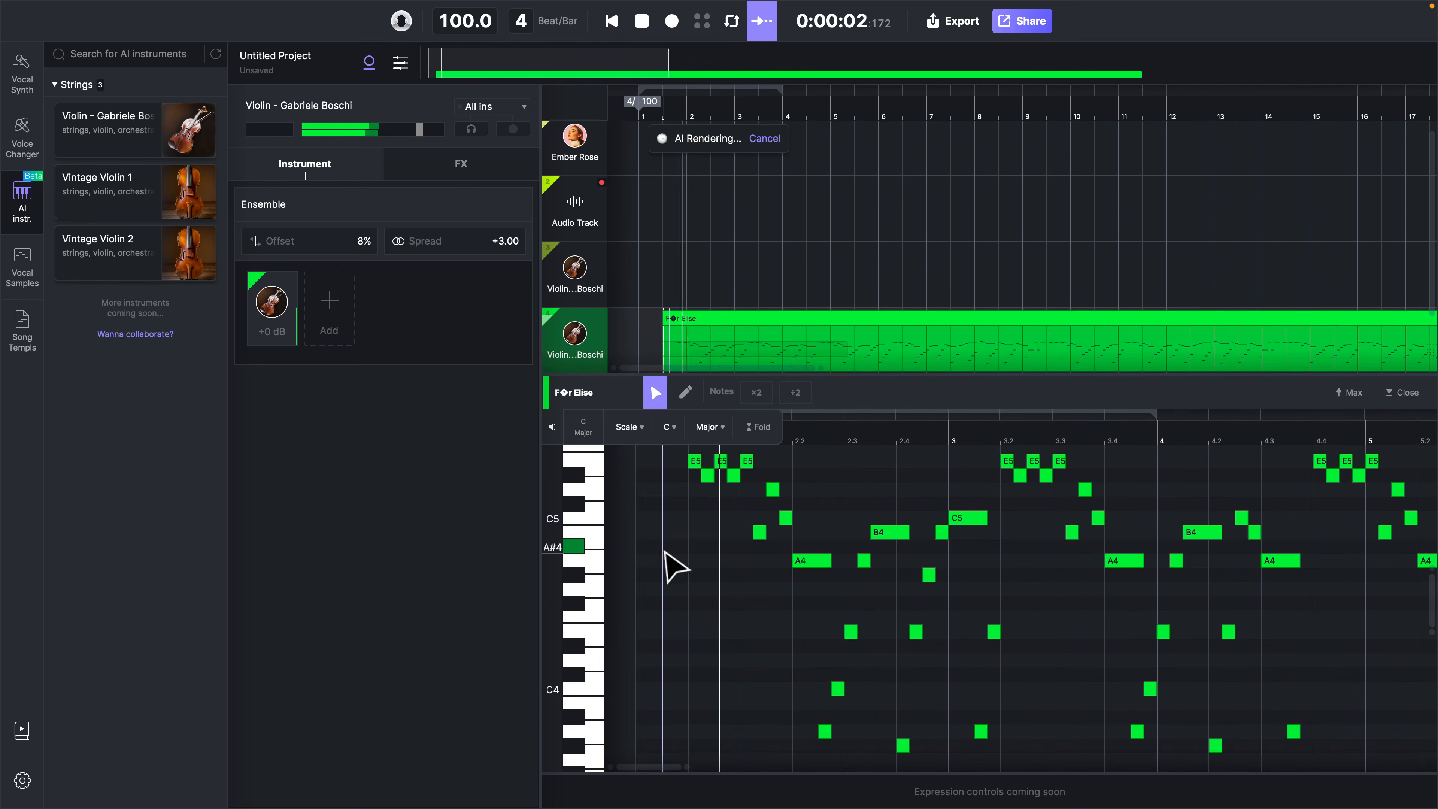
pyautogui.hscroll(3, 831, 590)
pyautogui.scroll(1, 831, 590)
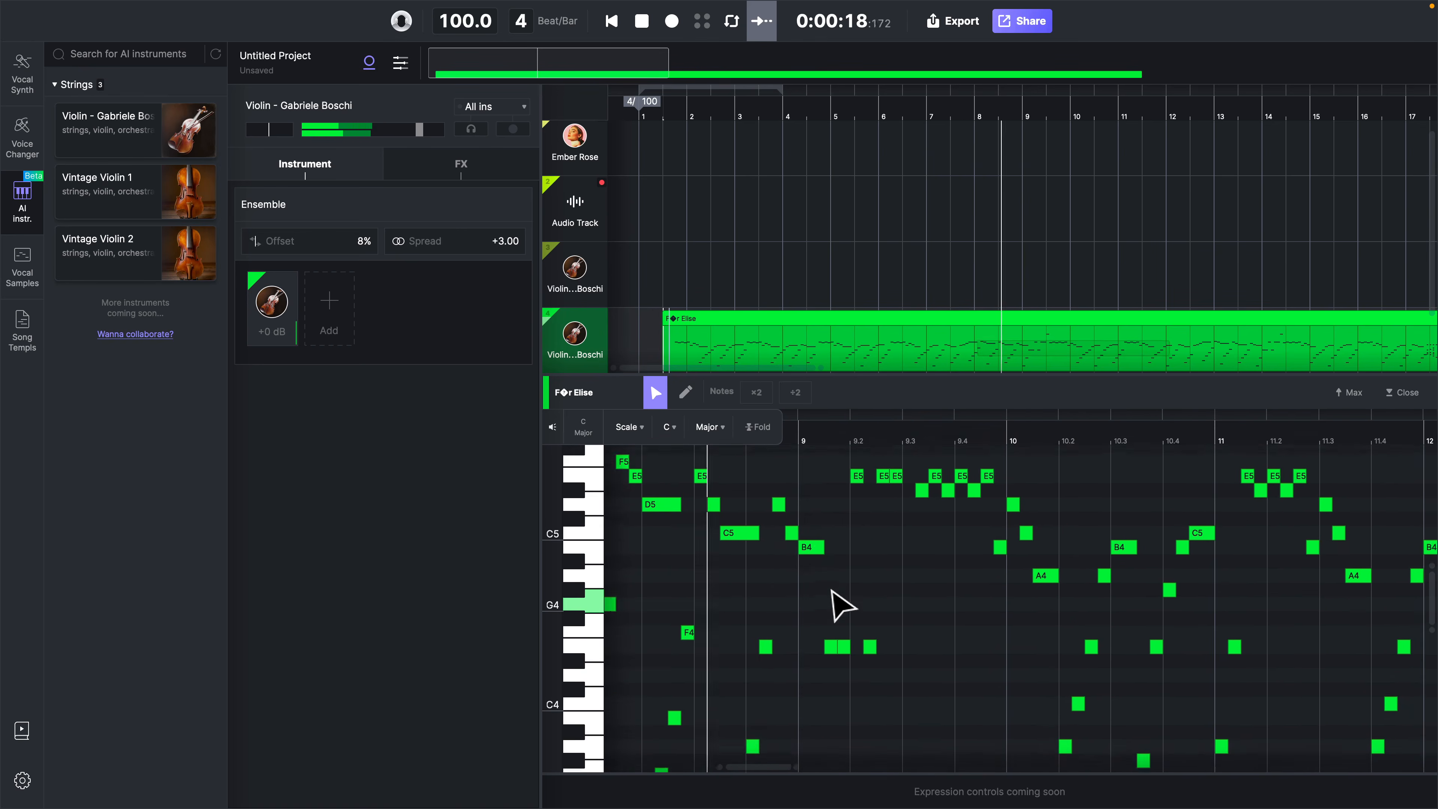
pyautogui.scroll(-2, 832, 590)
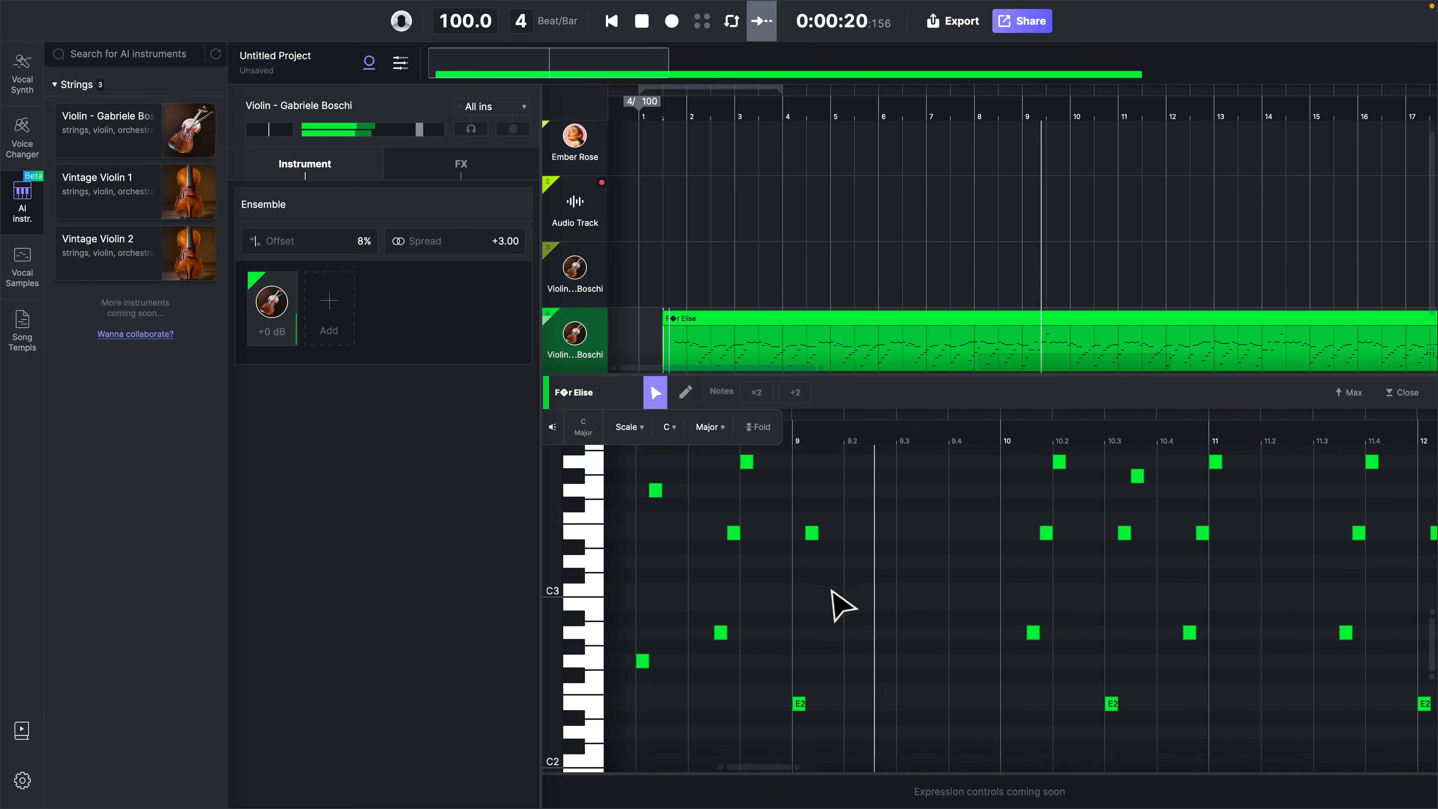
pyautogui.scroll(-4, 834, 591)
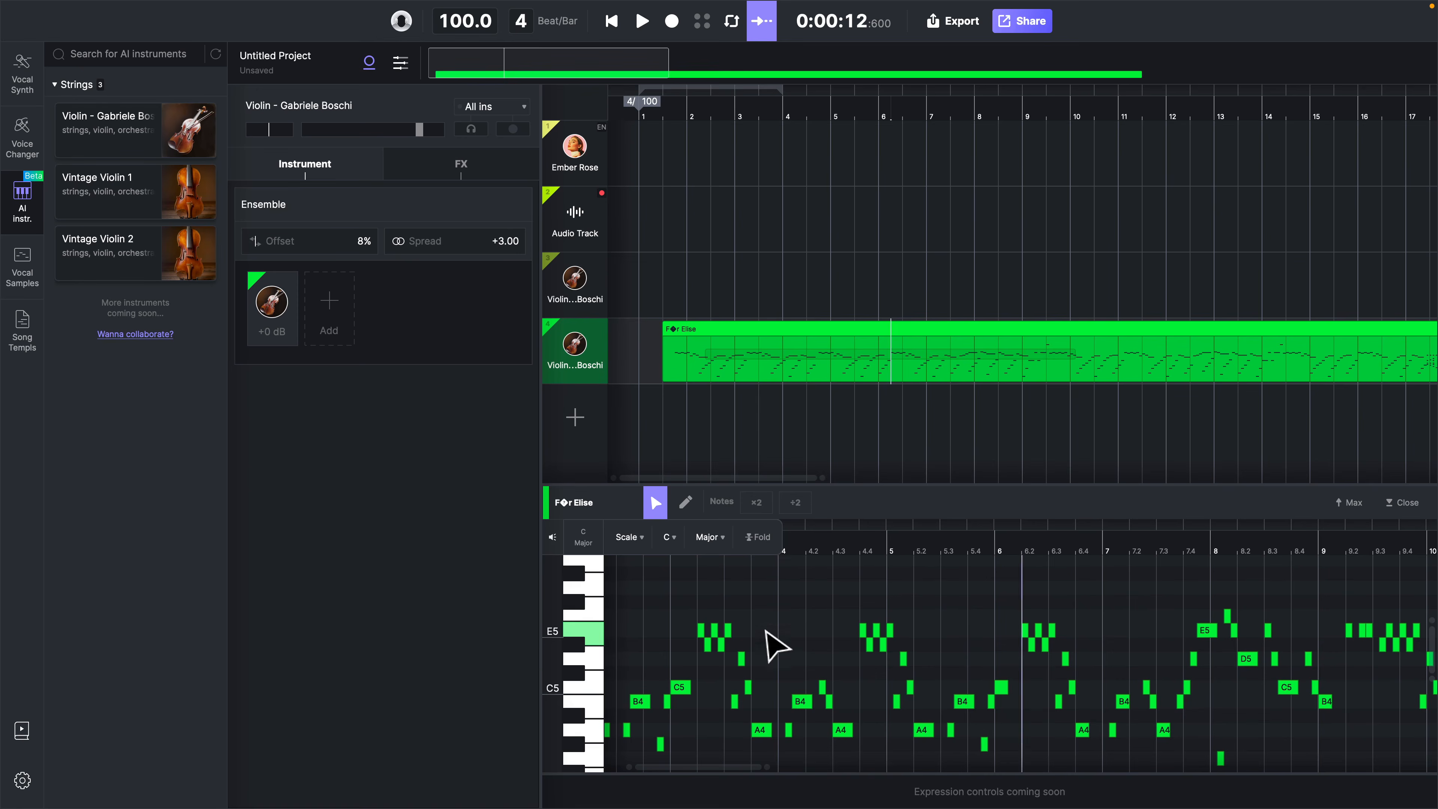
pyautogui.scroll(-1, 765, 630)
pyautogui.scroll(2, 765, 630)
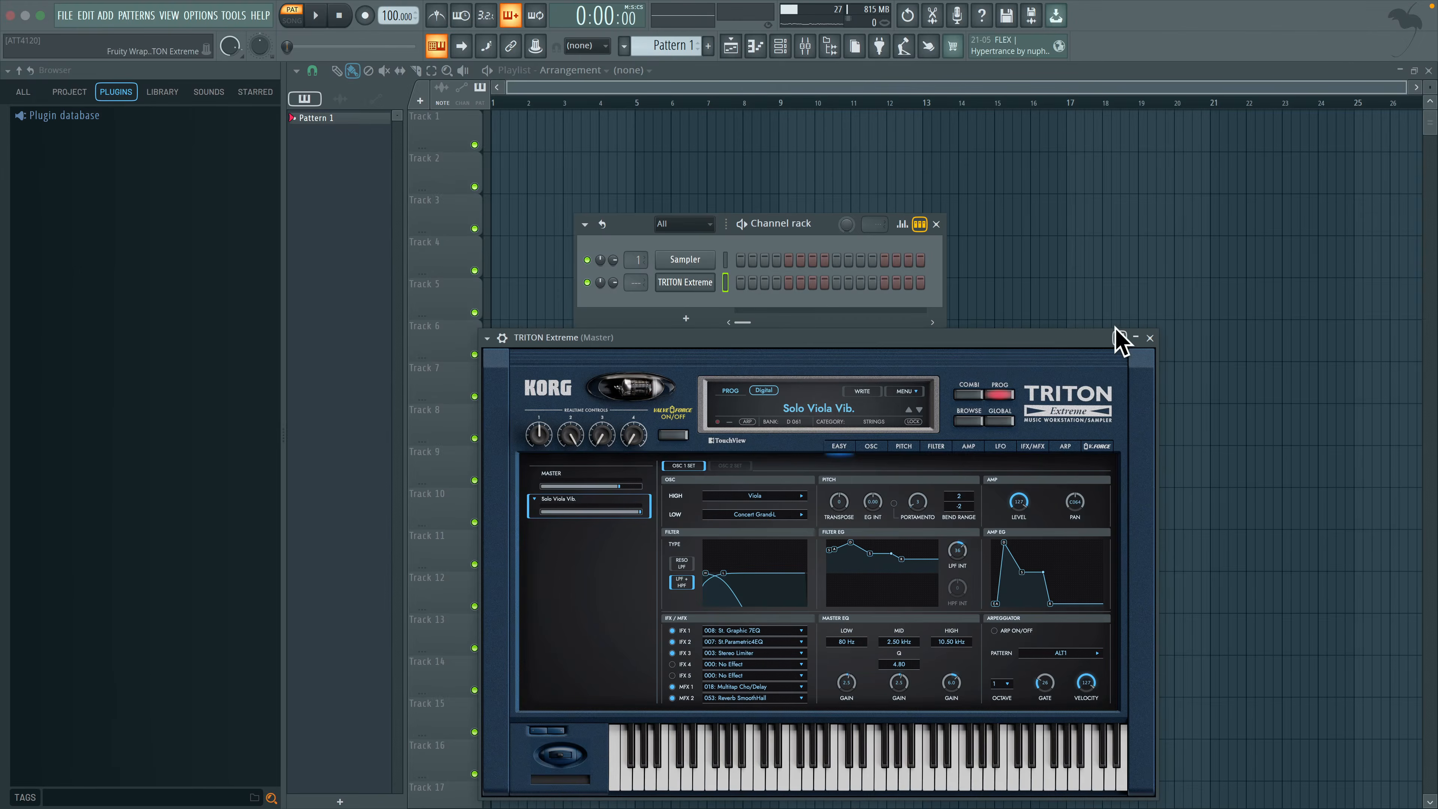
# Switch to FL Studio and import the MIDI file with all tracks and channels into the TRITON Extreme piano roll
pyautogui.rightClick(678, 281)
pyautogui.click(753, 279)
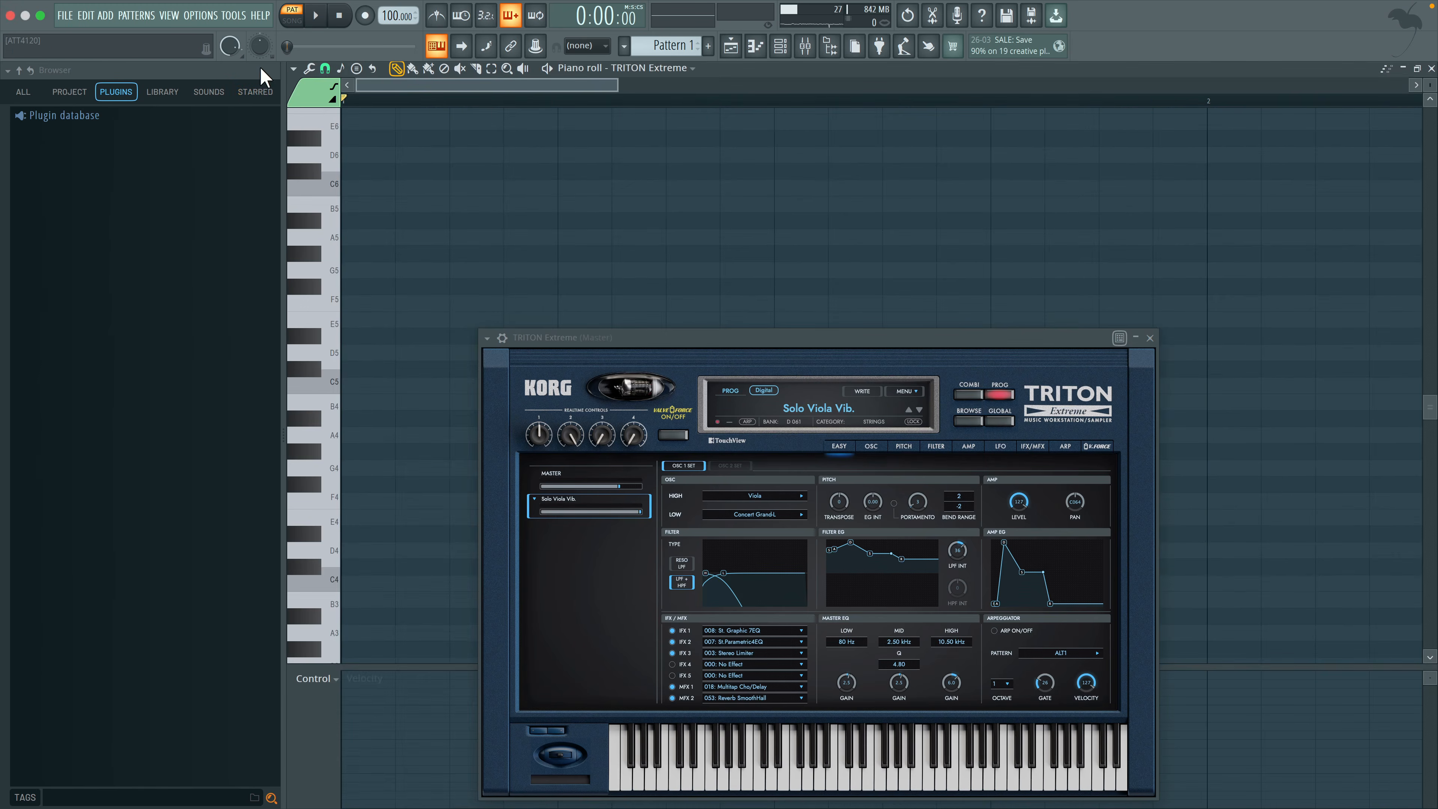
pyautogui.click(293, 69)
pyautogui.moveTo(317, 85)
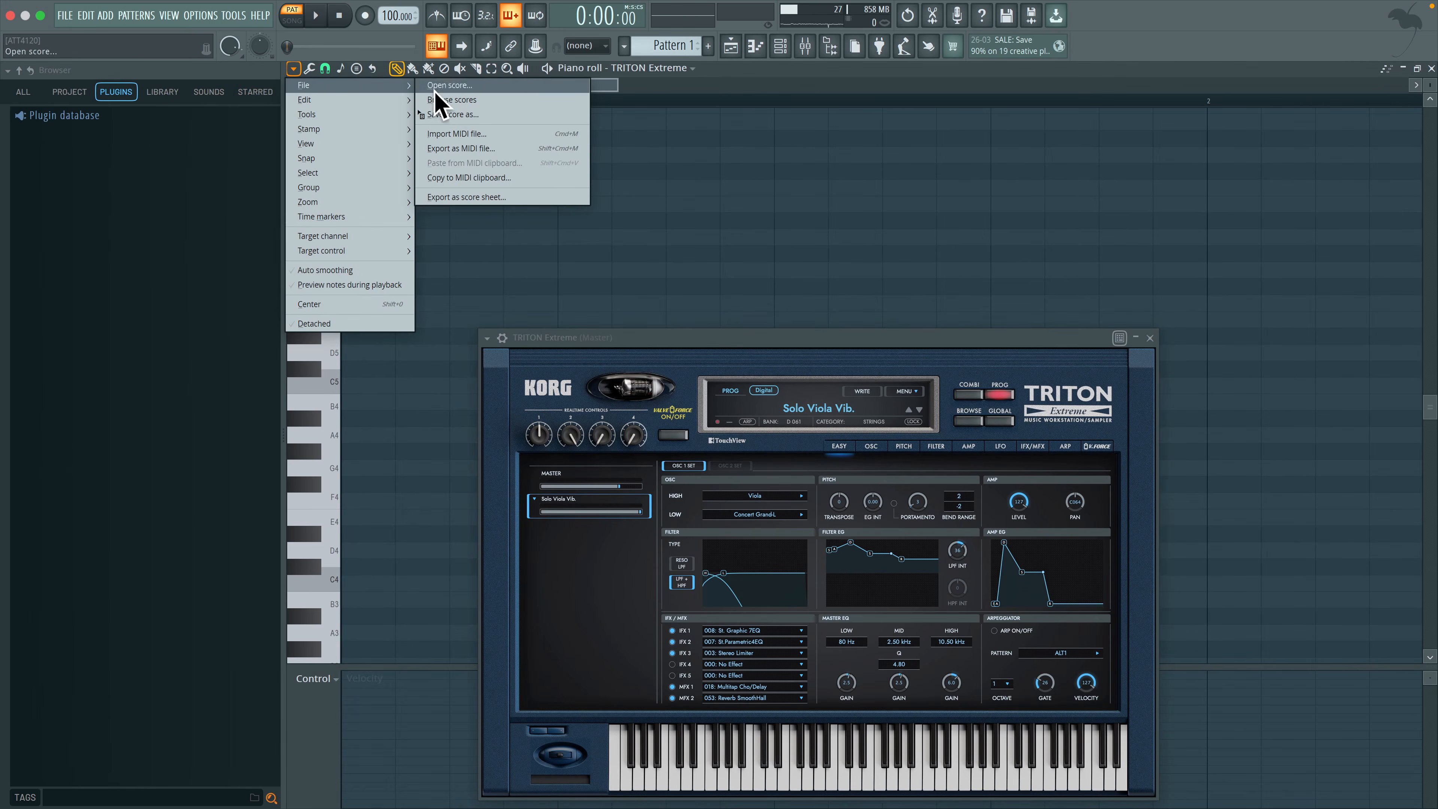
pyautogui.click(462, 133)
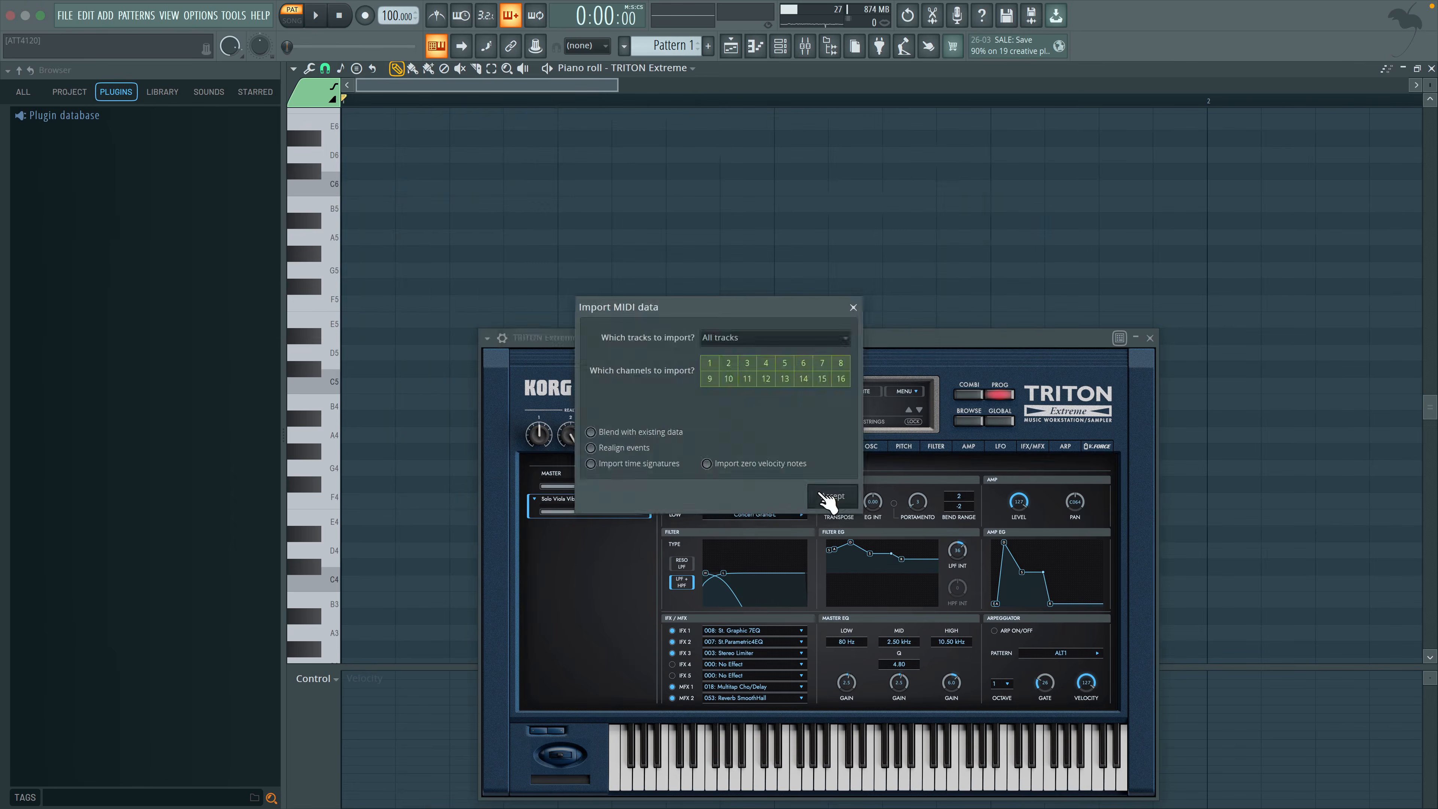
pyautogui.click(819, 494)
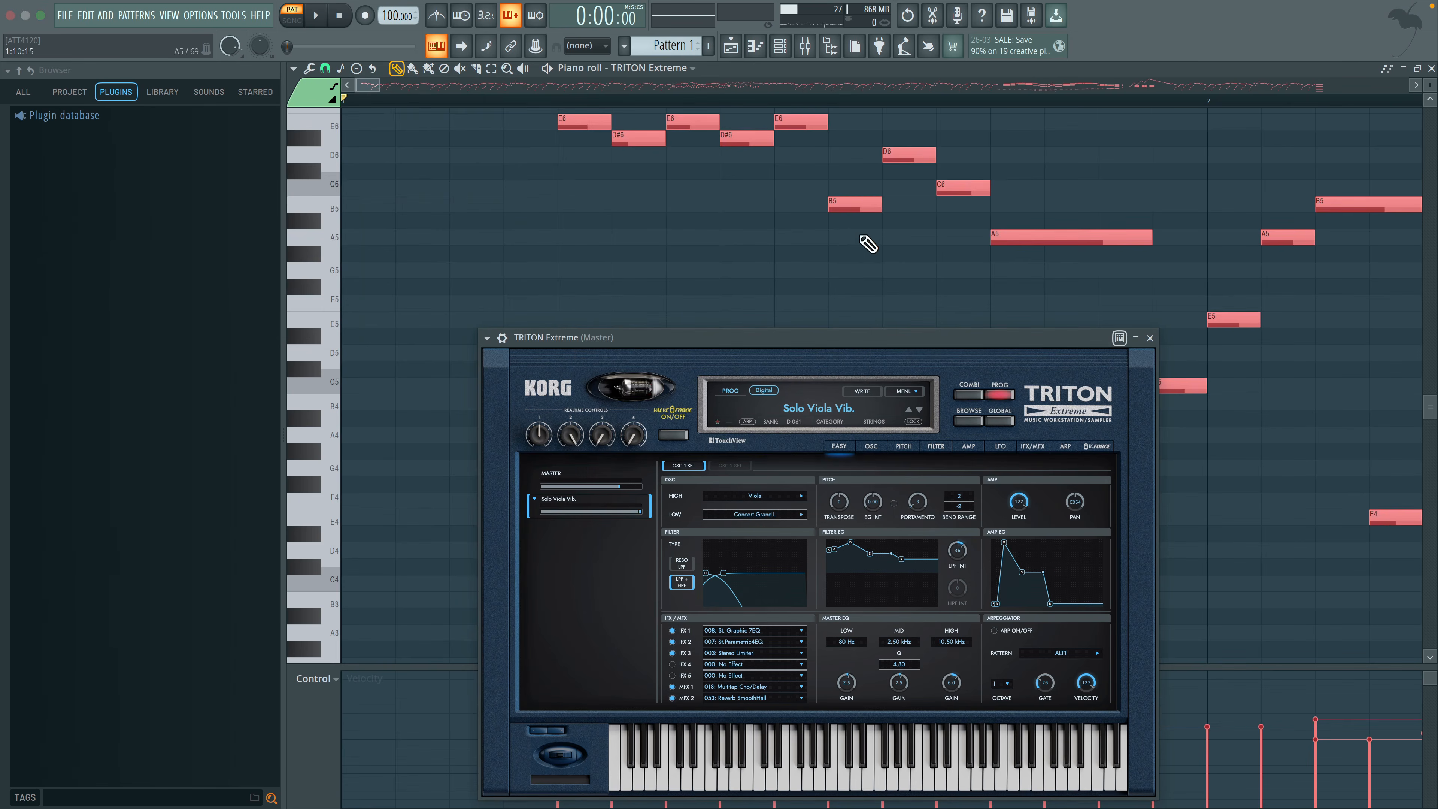
# Play the imported piece with the Solo Viola Vib. sound and follow its notes in the piano roll
pyautogui.press('space')
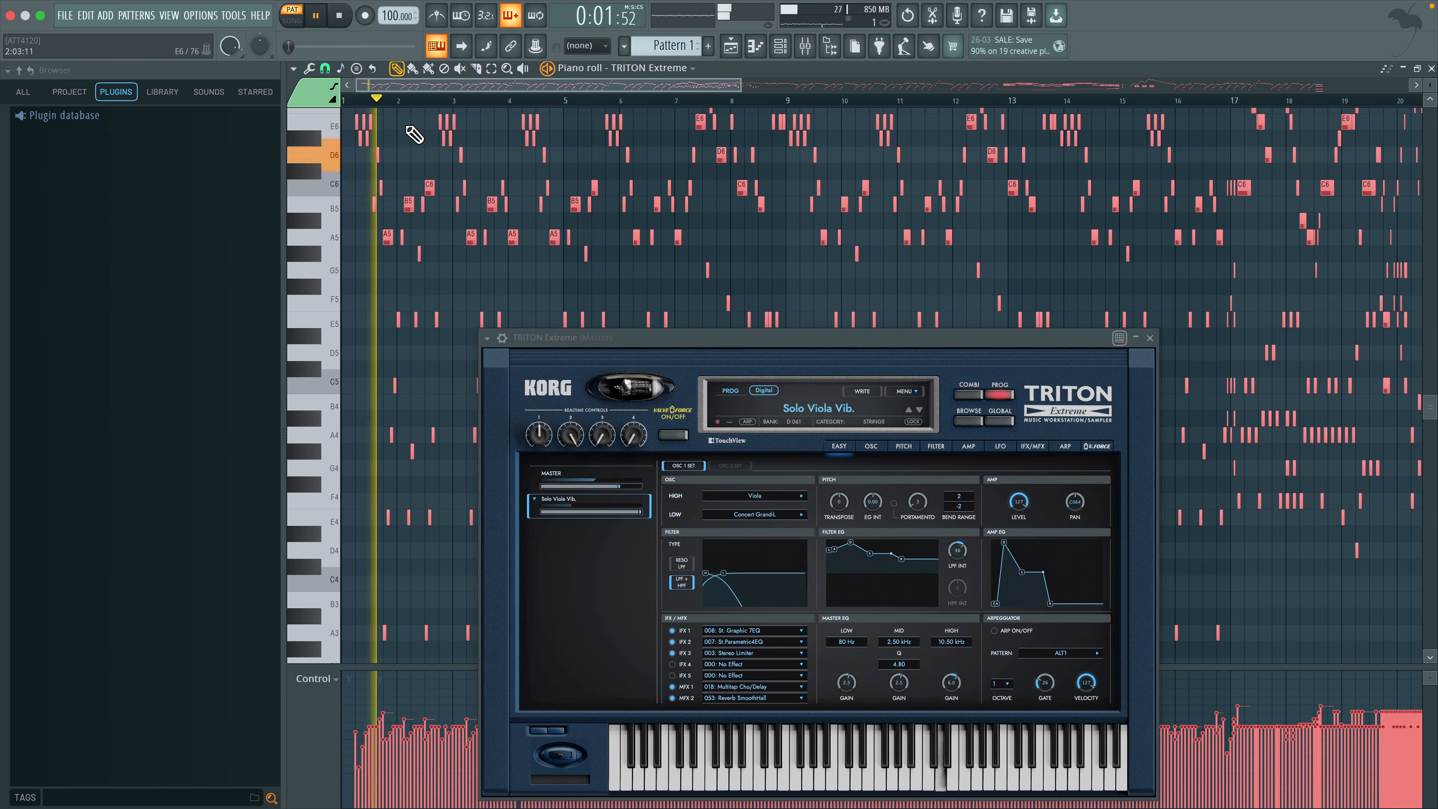
pyautogui.scroll(5, 347, 154)
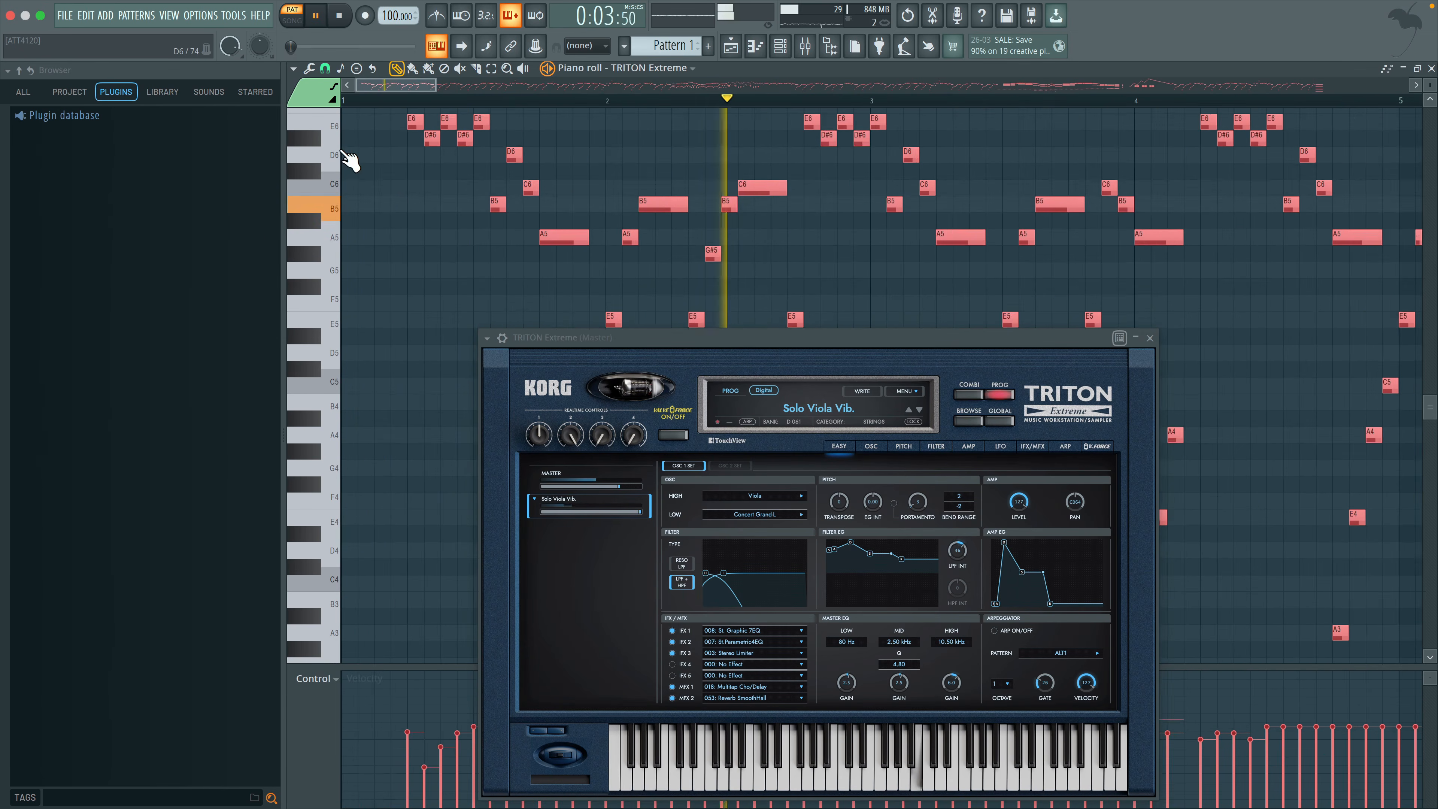
pyautogui.scroll(3, 570, 194)
pyautogui.hscroll(1, 570, 195)
pyautogui.scroll(-2, 877, 231)
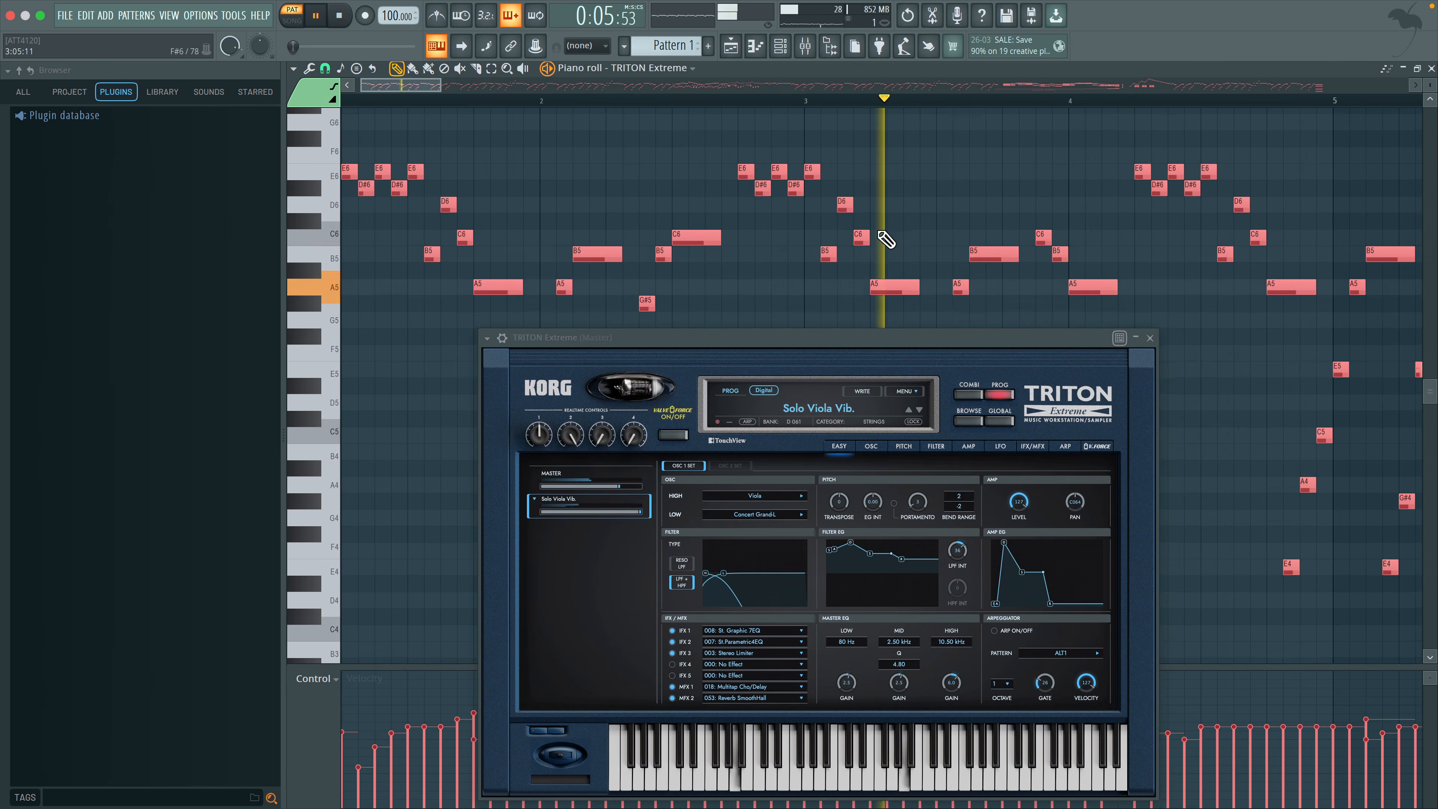
# Close the TRITON Extreme plugin window and turn on auto-scrolling to follow the notes during playback
pyautogui.click(1150, 338)
pyautogui.hscroll(2, 1021, 286)
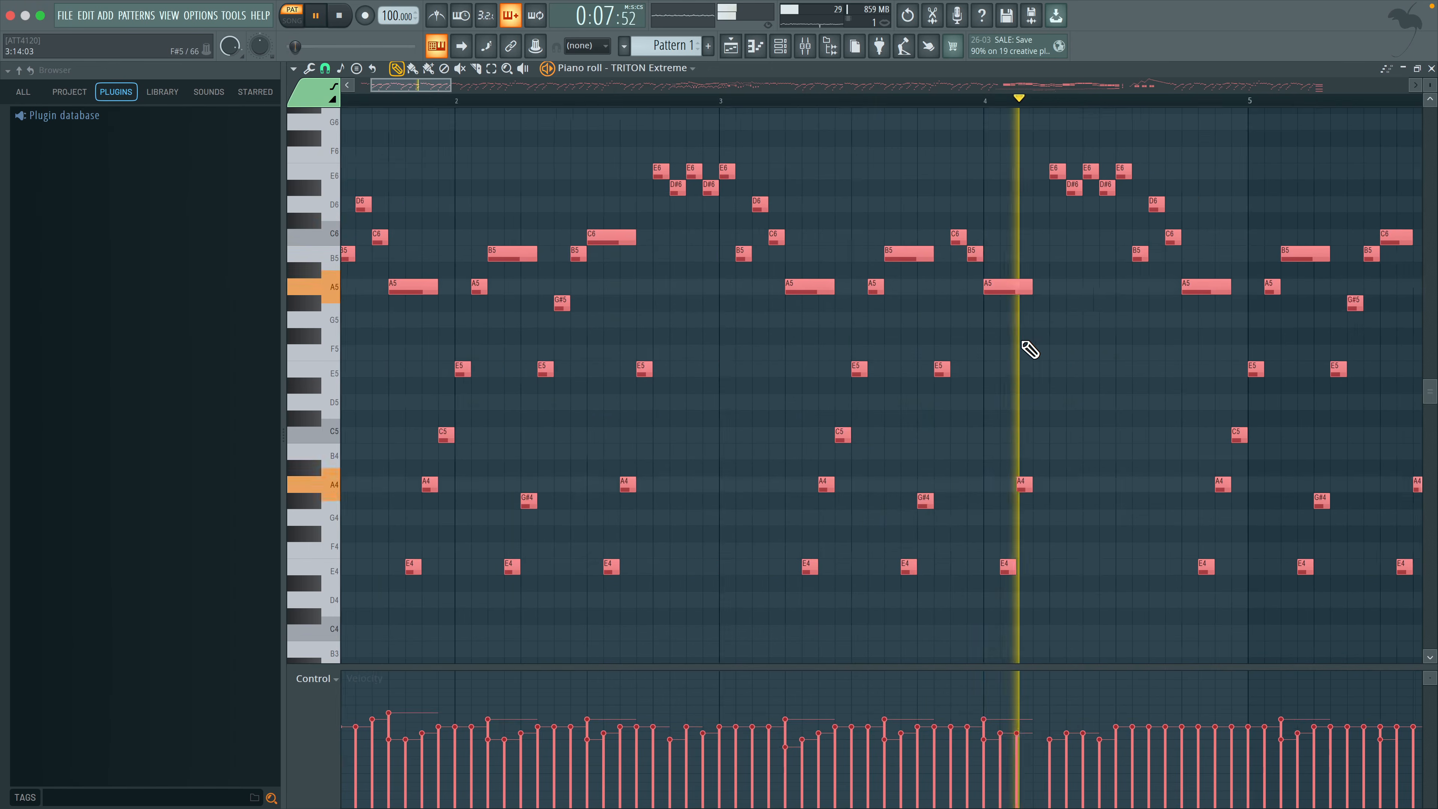
pyautogui.scroll(-4, 1028, 348)
pyautogui.scroll(2, 739, 250)
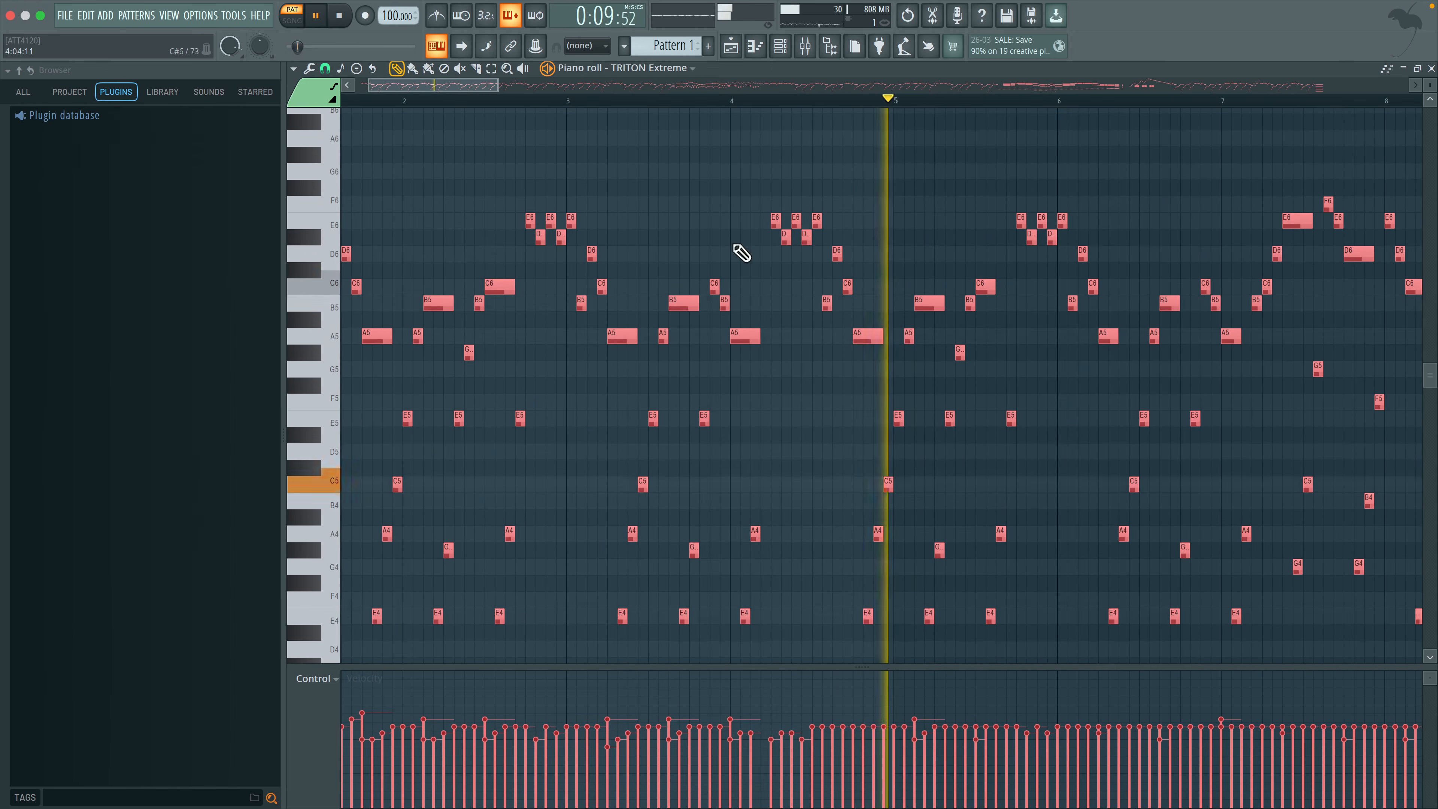
pyautogui.click(461, 46)
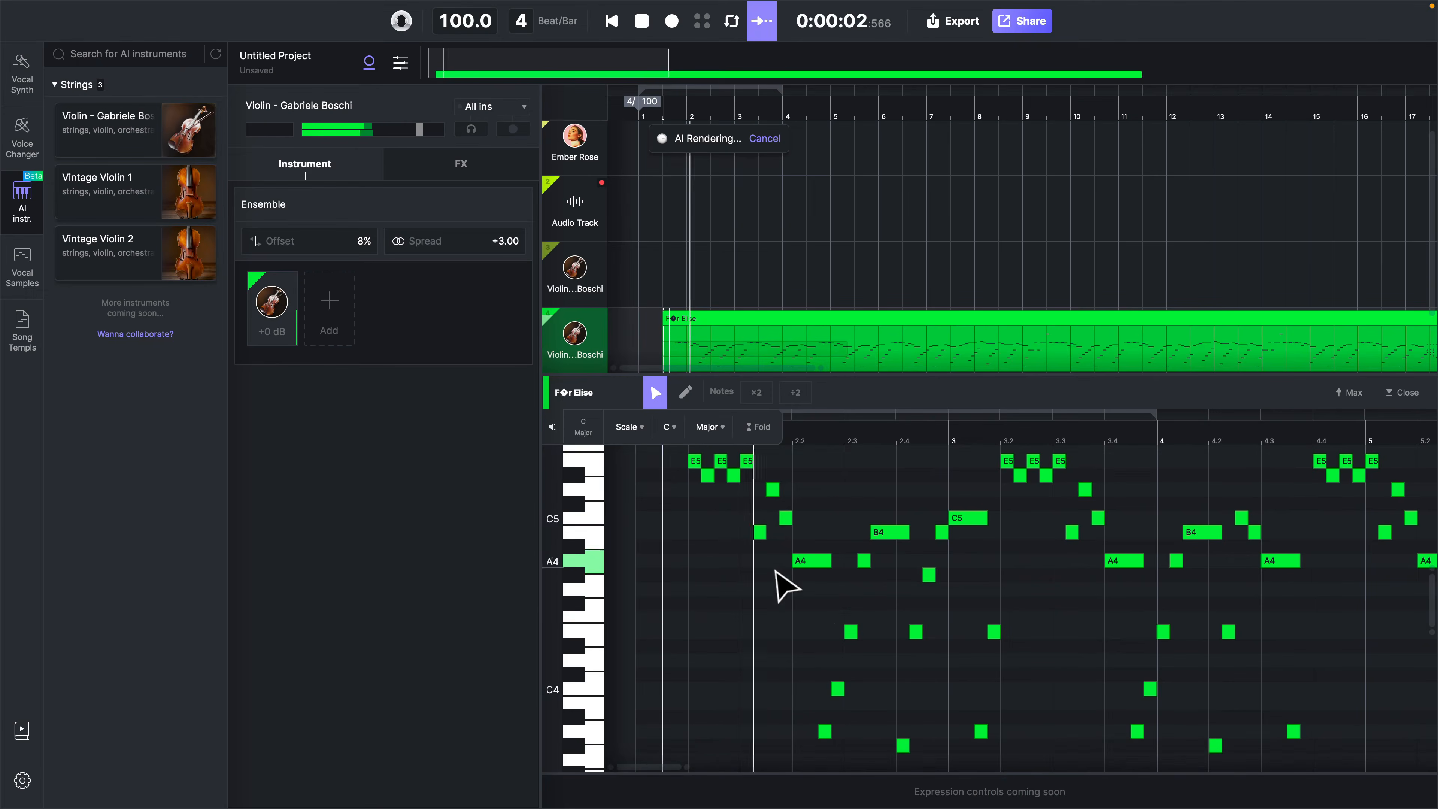
# Switch back to ACE Studio, listen to the Für Elise violin part for comparison and stop playback
pyautogui.hscroll(1, 830, 589)
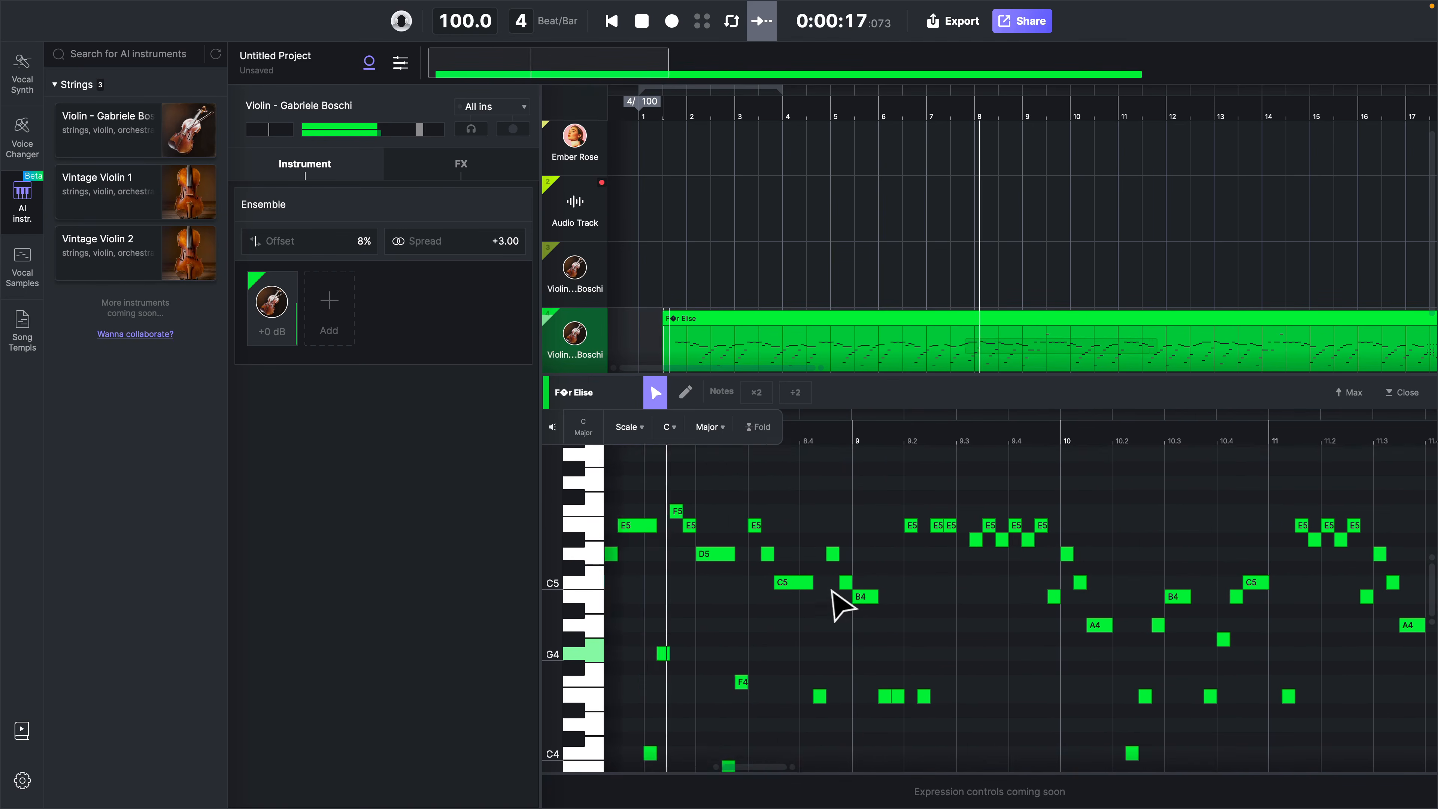
pyautogui.scroll(-5, 843, 605)
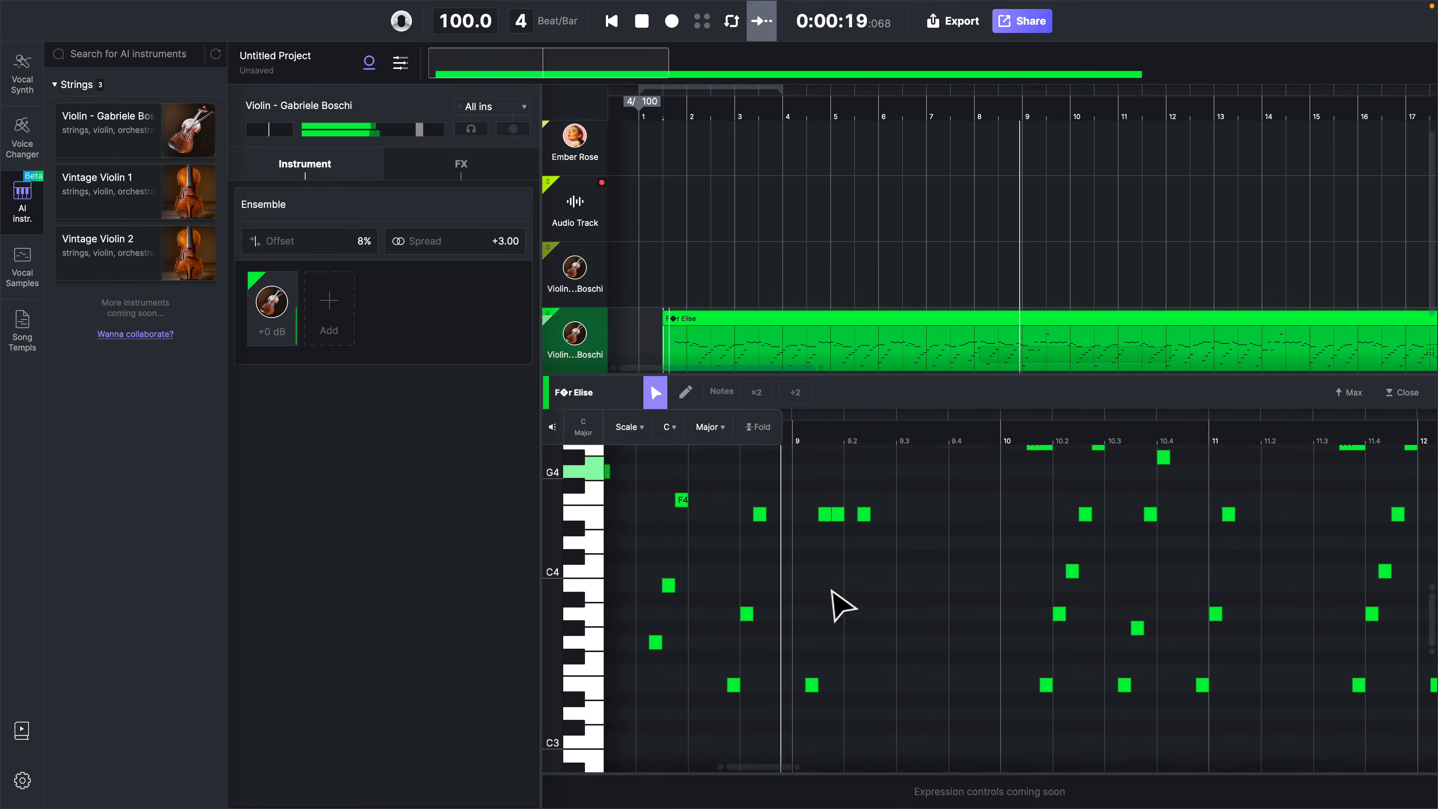
pyautogui.press('space')
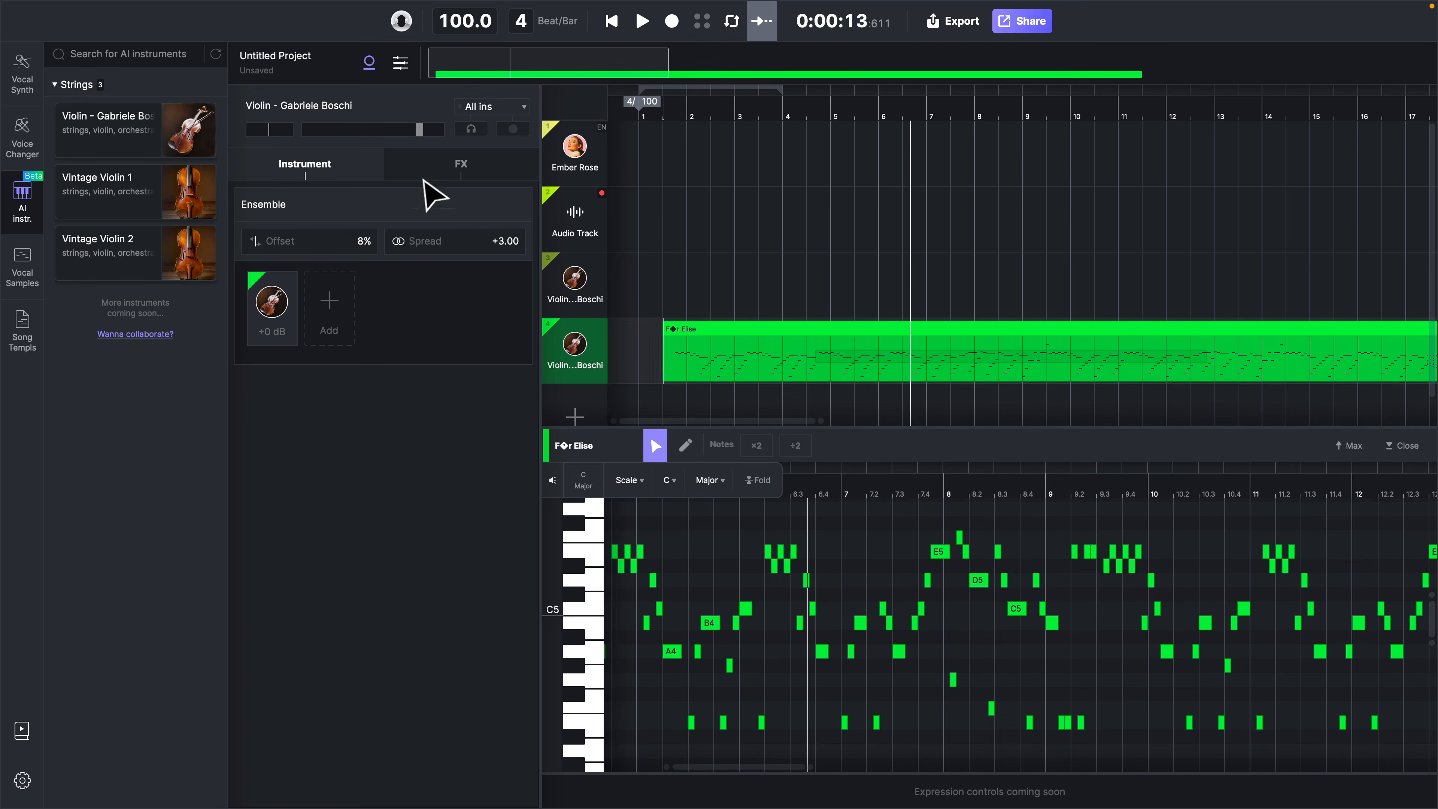
# Play the violin track while trying Hall reverb at 47% dry/wet, and change it to Church reverb at 43%
pyautogui.click(447, 170)
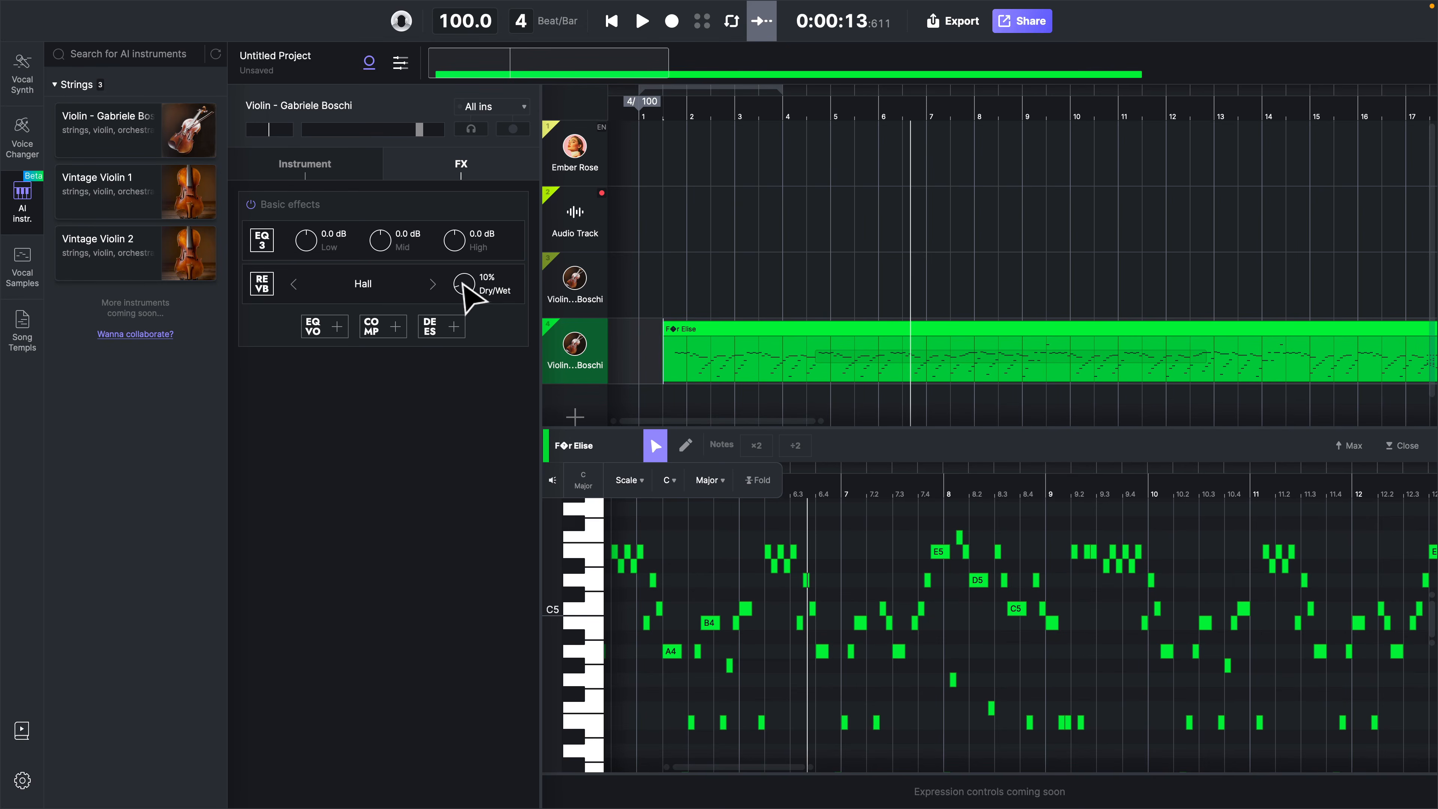
pyautogui.press('space')
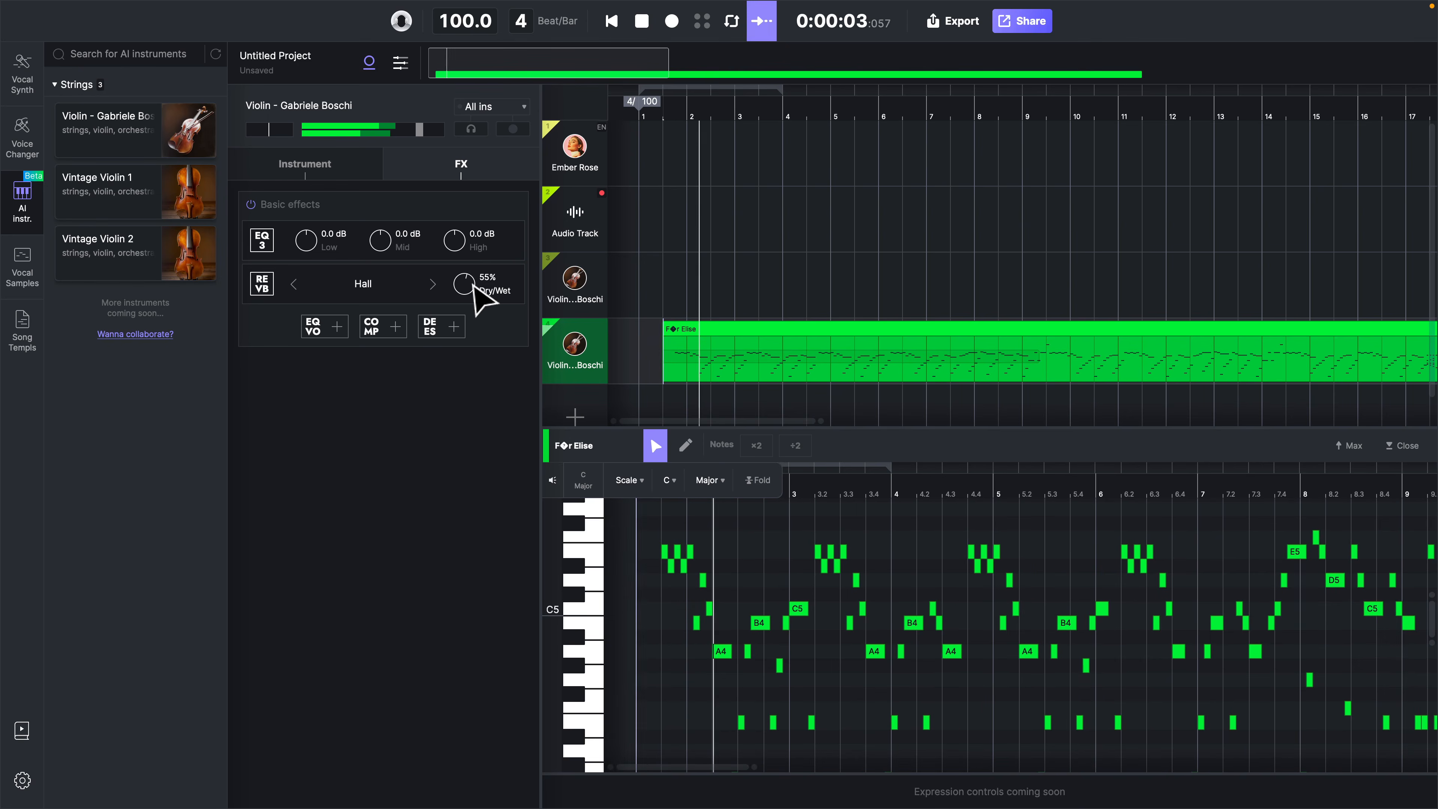
pyautogui.moveTo(474, 288); pyautogui.dragTo(482, 302)
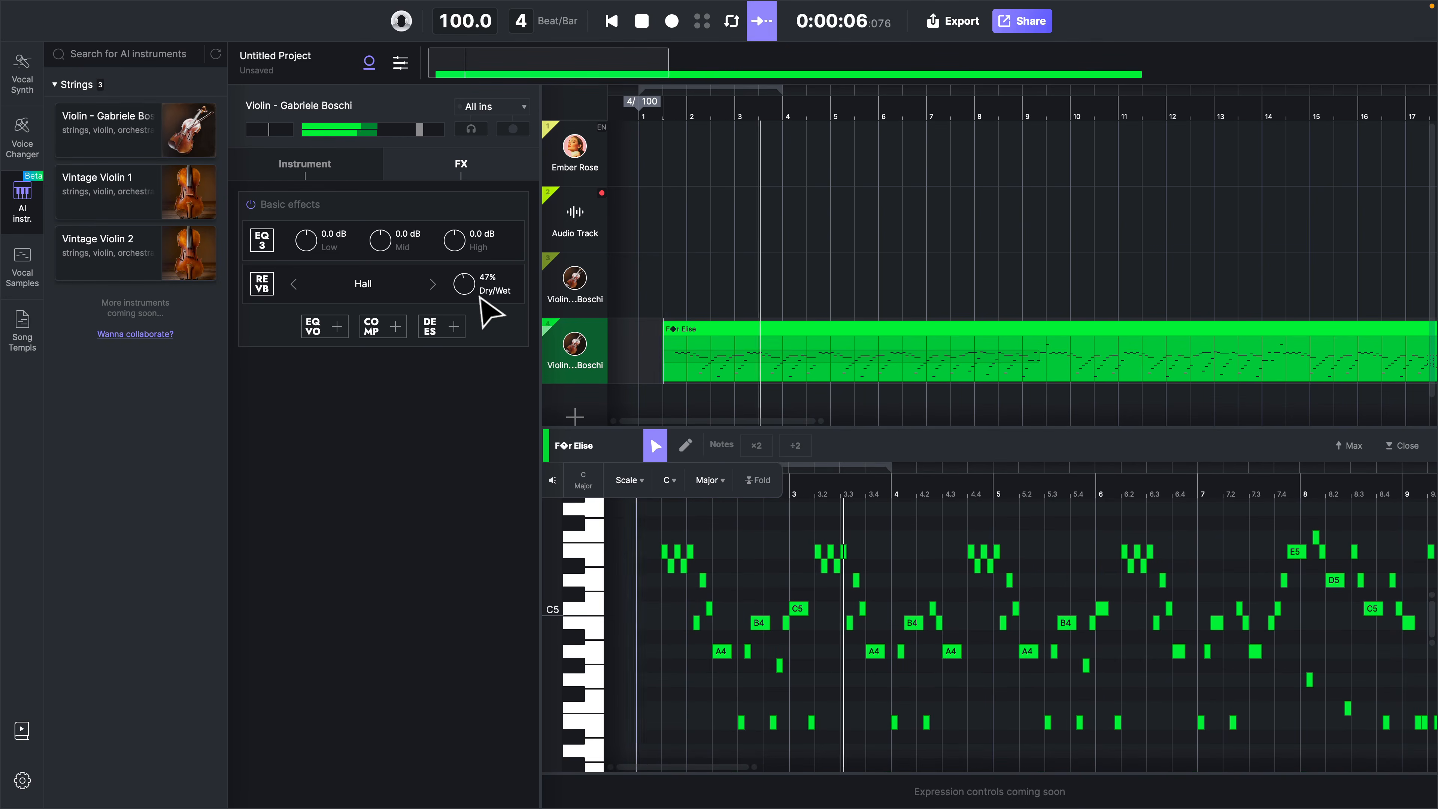
pyautogui.click(432, 284)
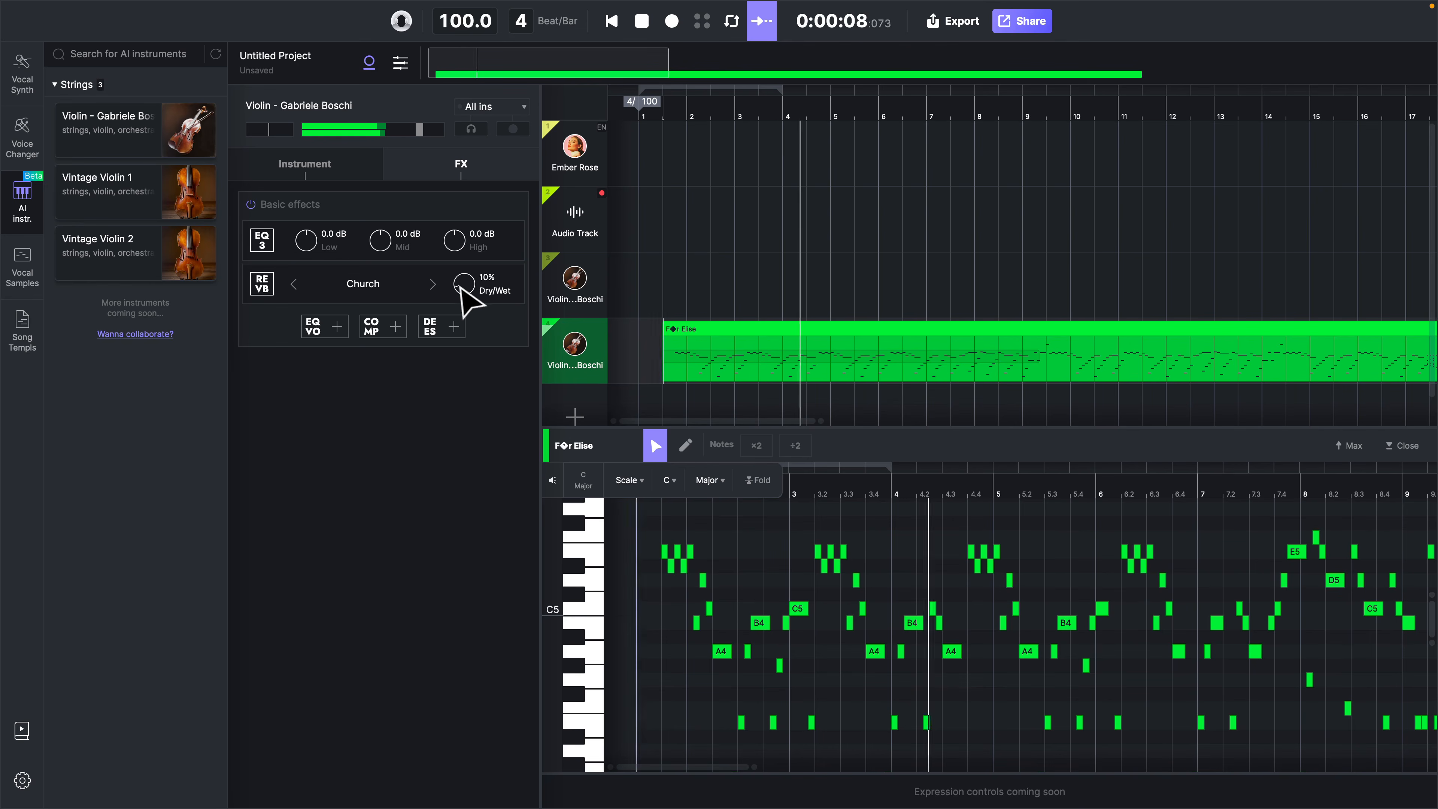
pyautogui.moveTo(465, 288)
pyautogui.mouseDown()
pyautogui.moveTo(475, 279)
pyautogui.moveTo(461, 272)
pyautogui.mouseUp()
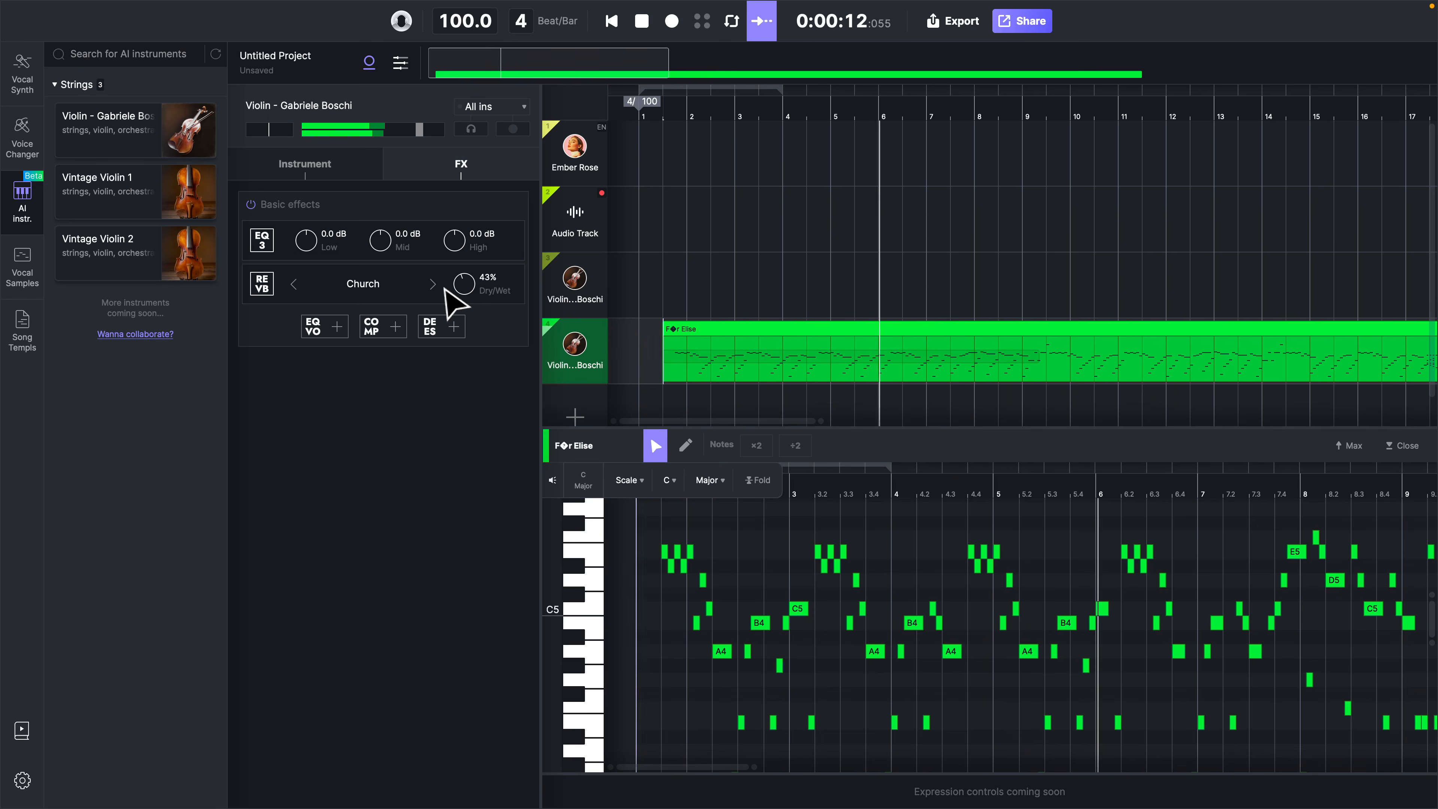
# Audition Cinematic reverb at 28% dry/wet on the playing violin track, followed by Room reverb at 33%
pyautogui.click(433, 284)
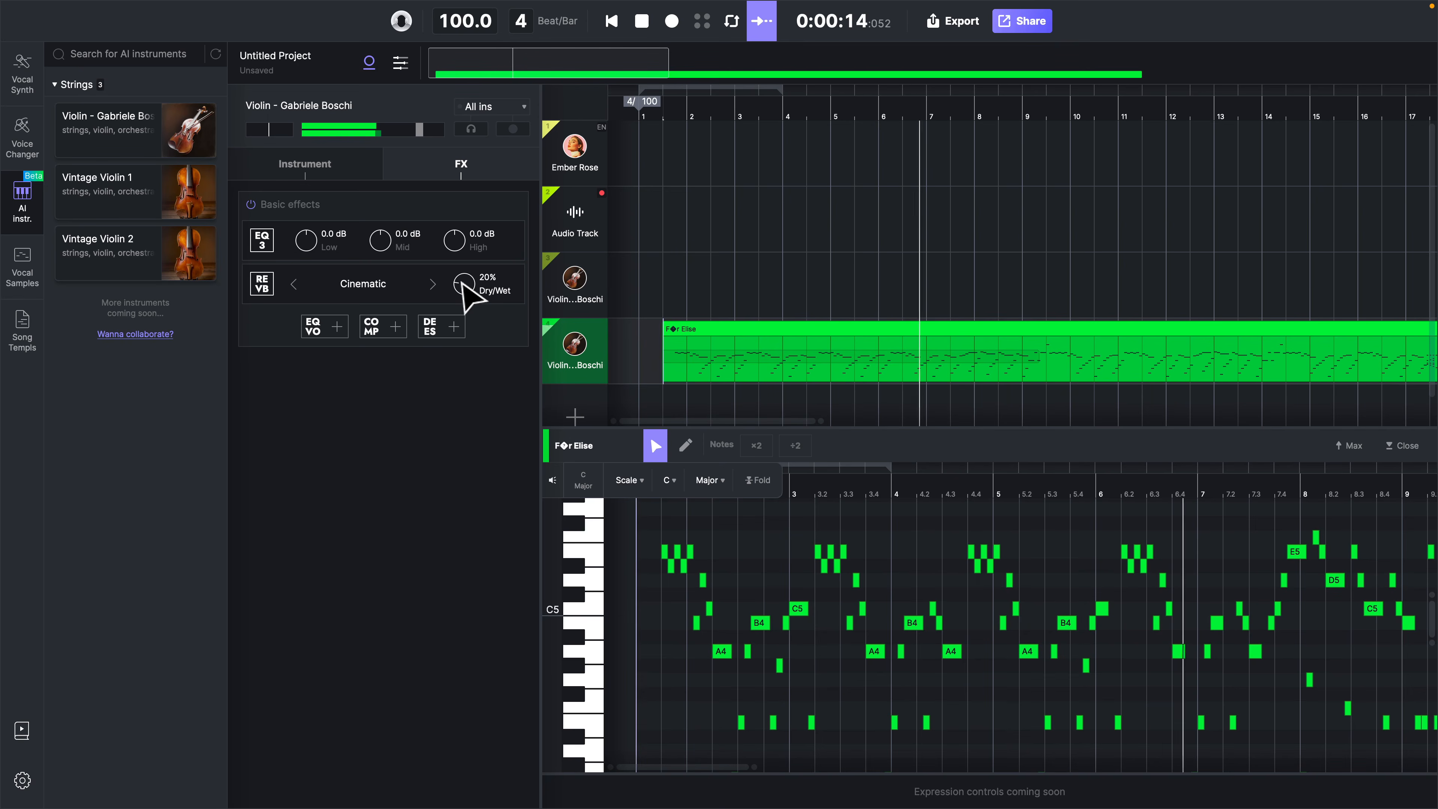
pyautogui.moveTo(462, 280); pyautogui.dragTo(462, 278)
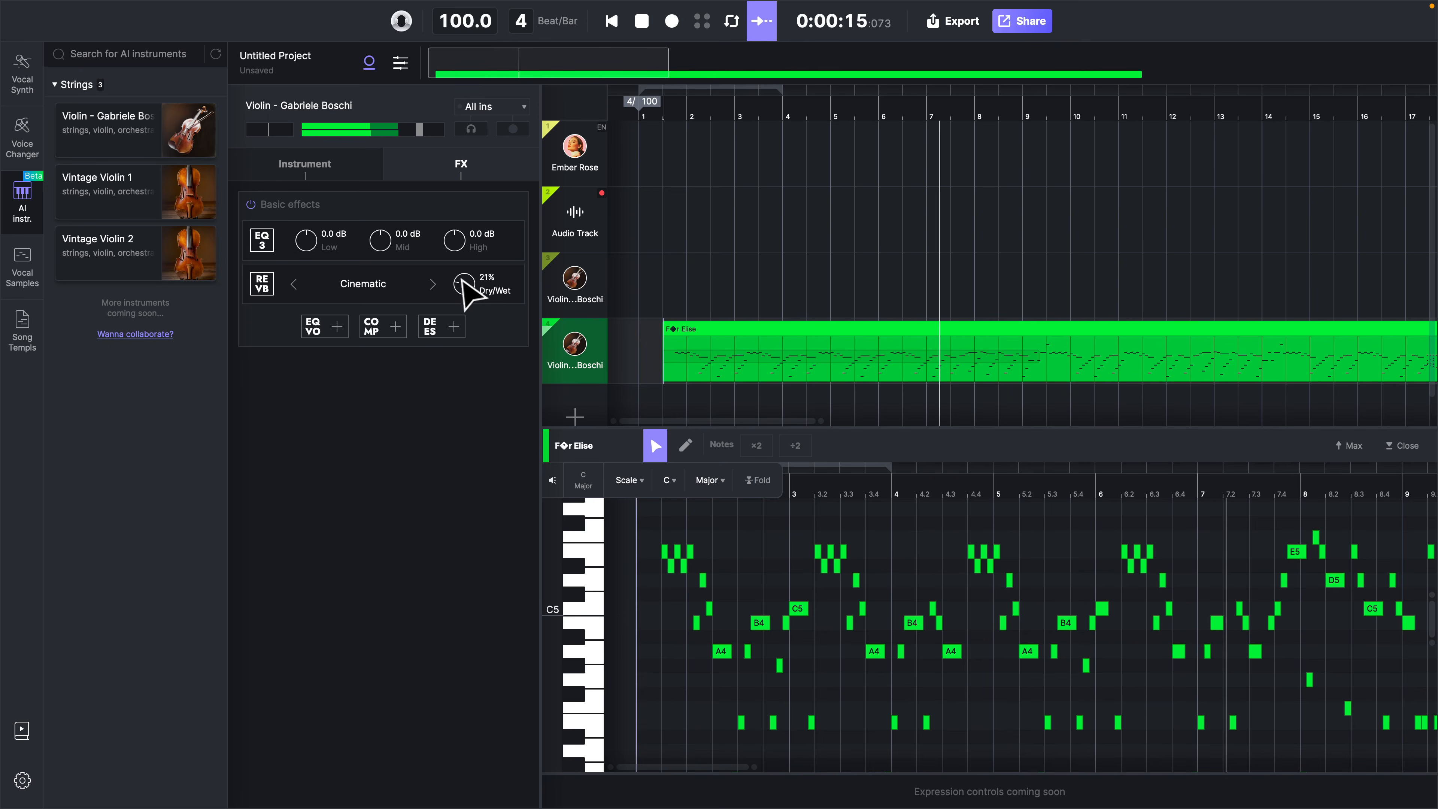
pyautogui.click(434, 284)
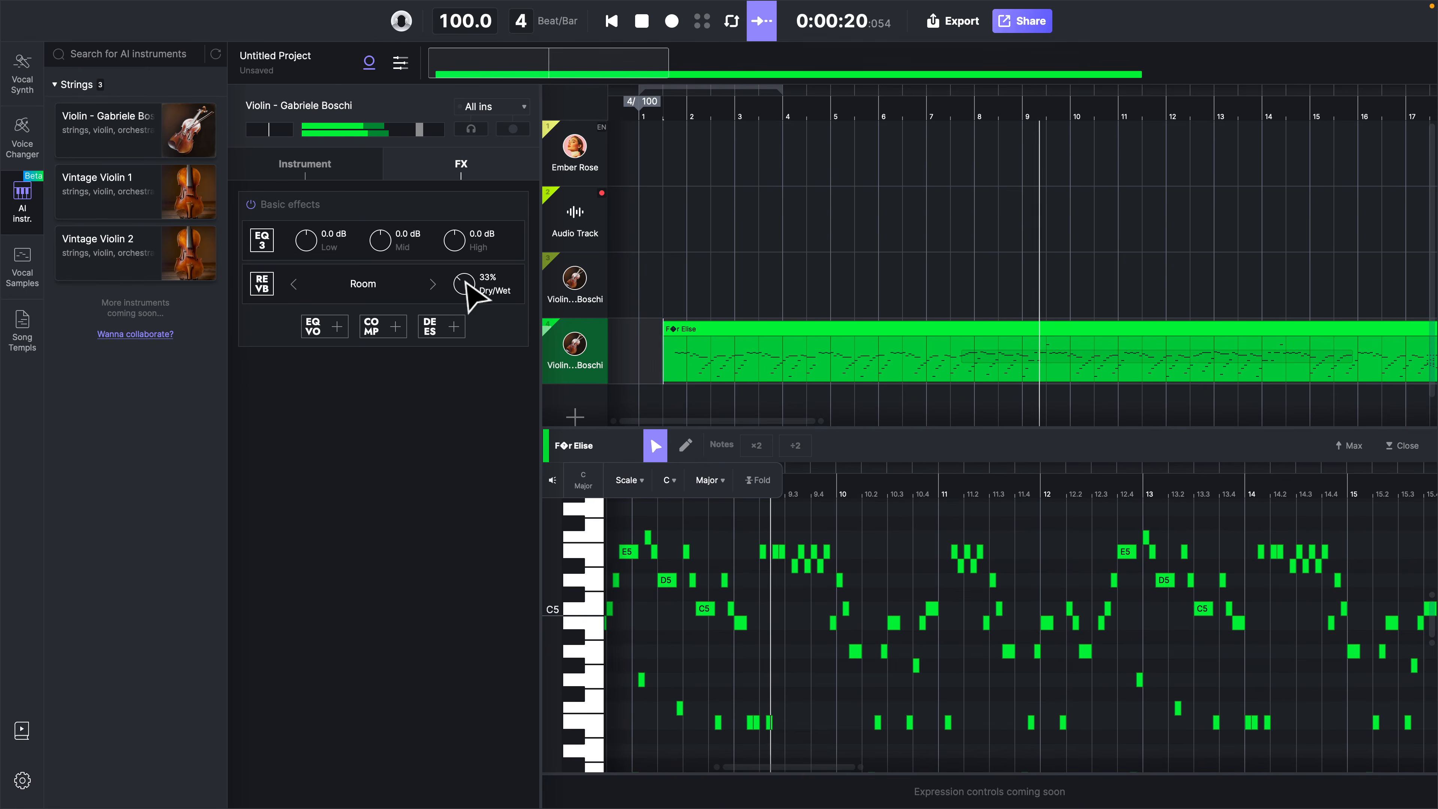
# Set the violin track's reverb to Hall at 40% dry/wet and stop playback
pyautogui.click(433, 284)
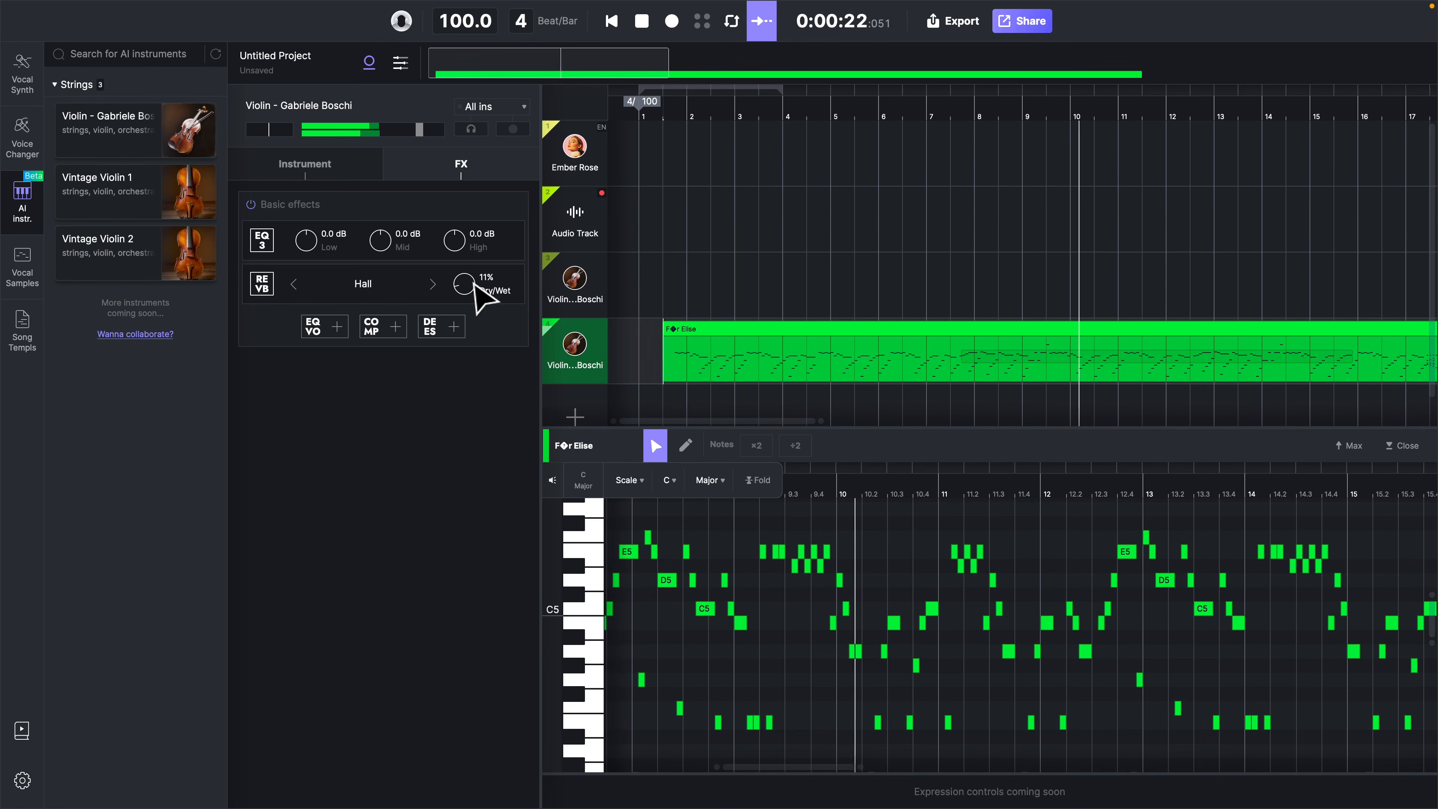
pyautogui.moveTo(473, 283); pyautogui.dragTo(473, 271)
pyautogui.press('space')
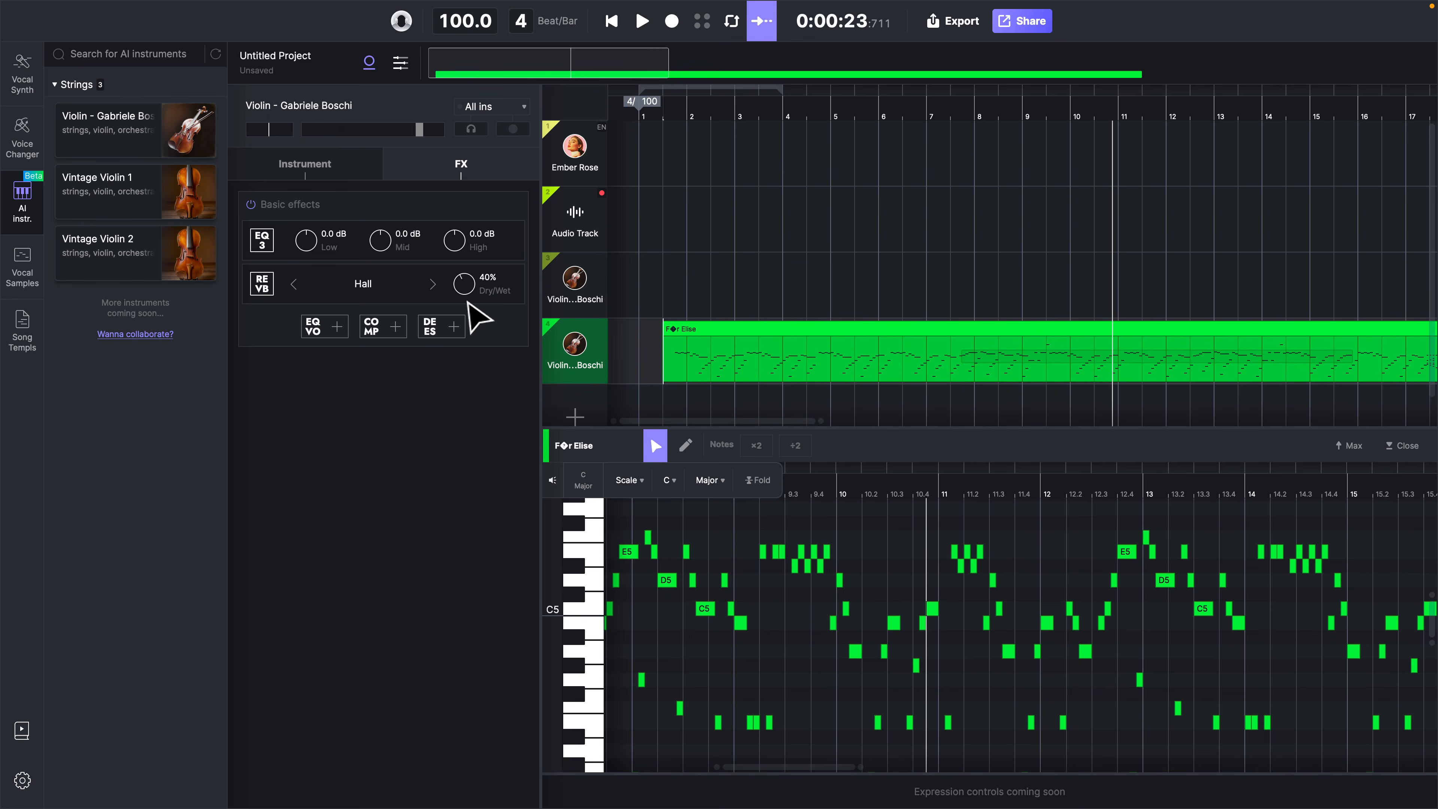
# Add a compressor to the violin track, play the piece from its beginning and lower the compressor threshold slightly
pyautogui.click(375, 328)
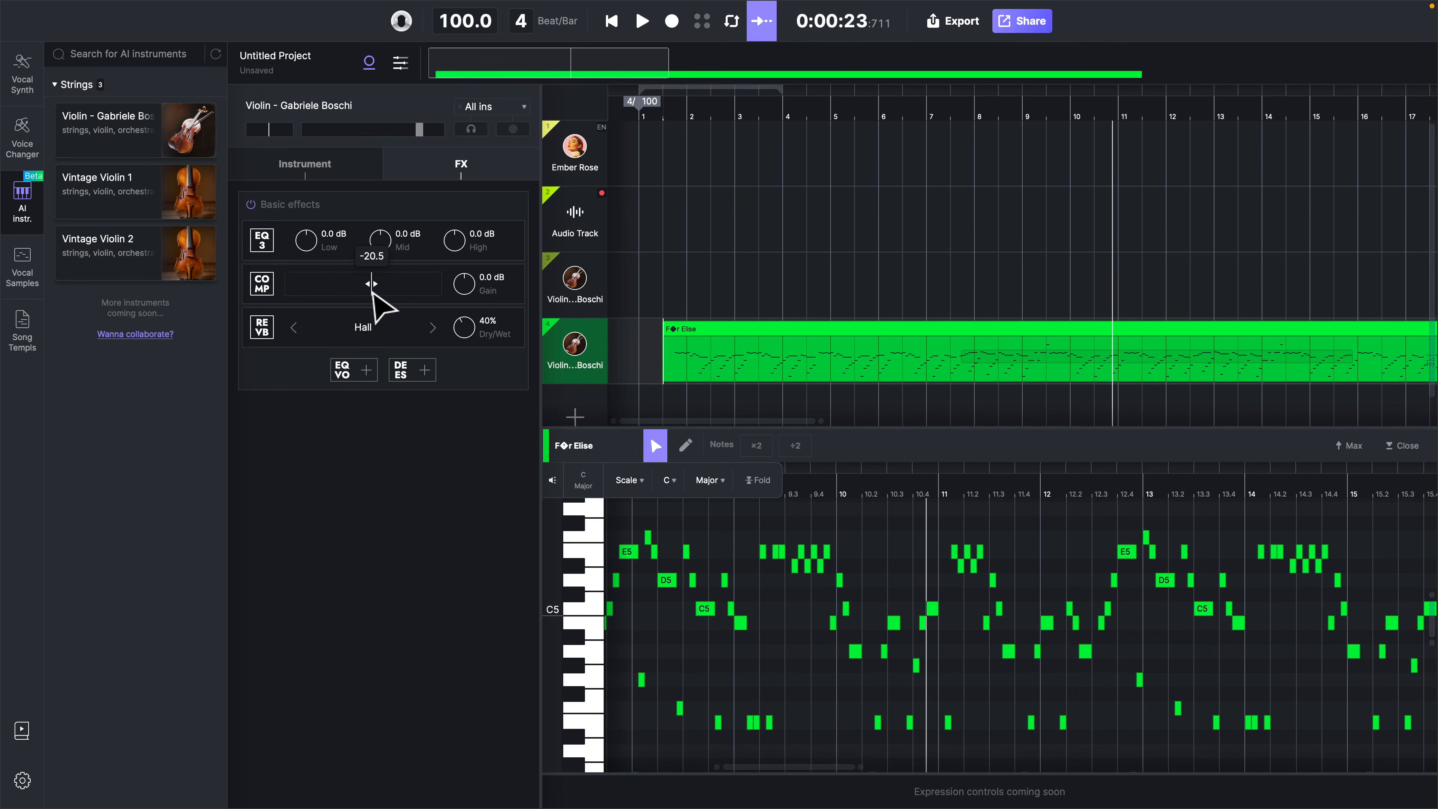
pyautogui.press('space')
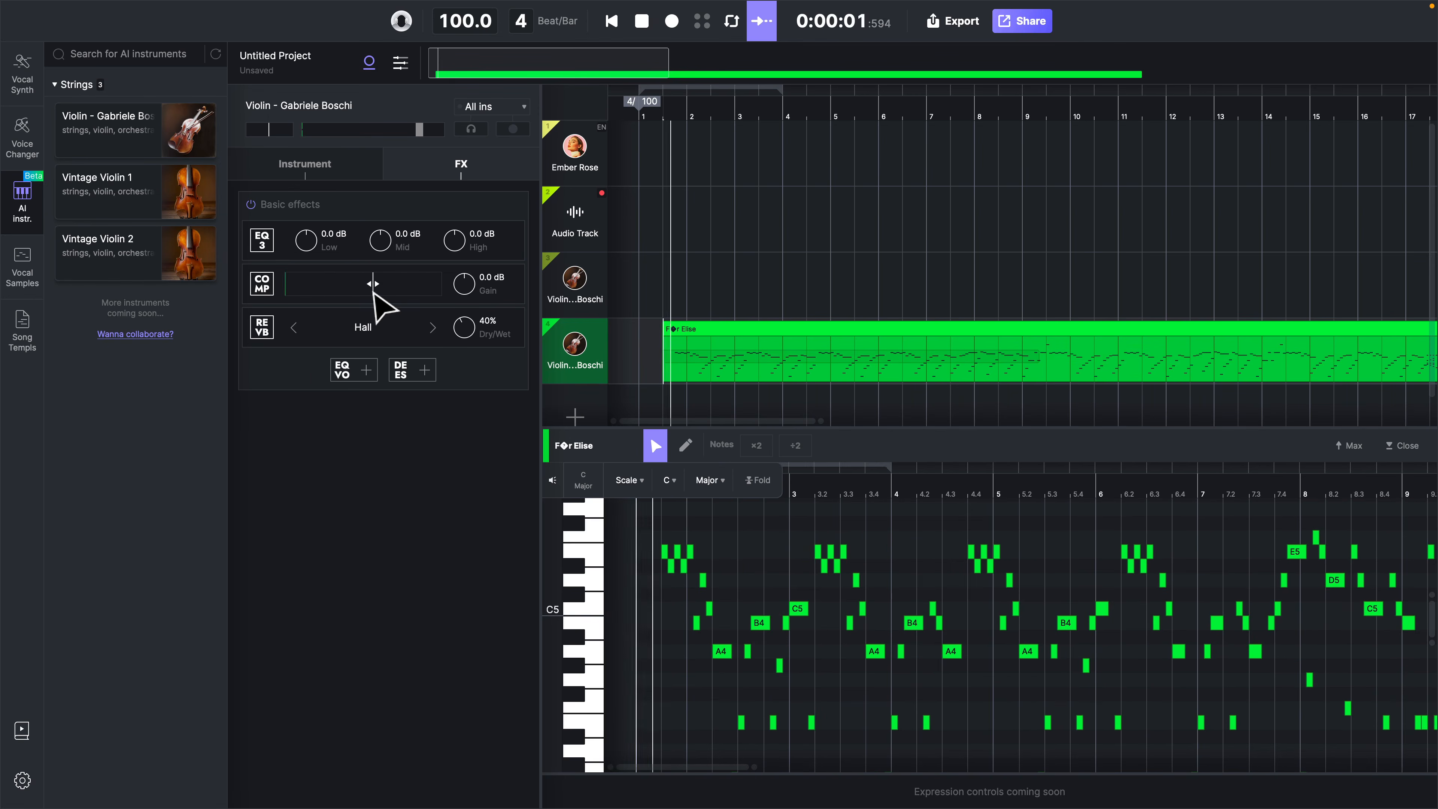
pyautogui.moveTo(373, 293); pyautogui.dragTo(361, 295)
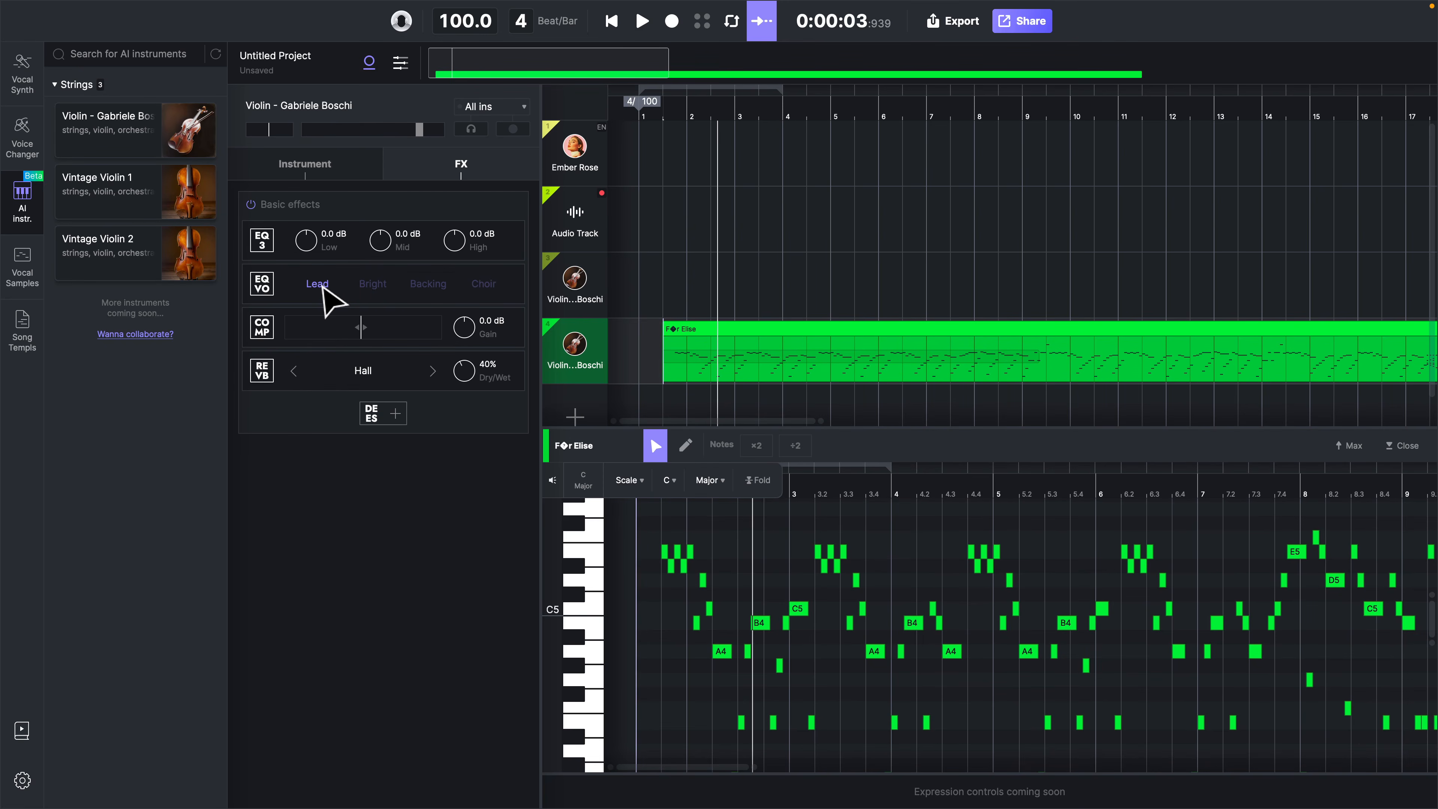
# Play the violin with the vocal EQ's Lead preset, then switch the preset to Bright and listen again
pyautogui.press('space')
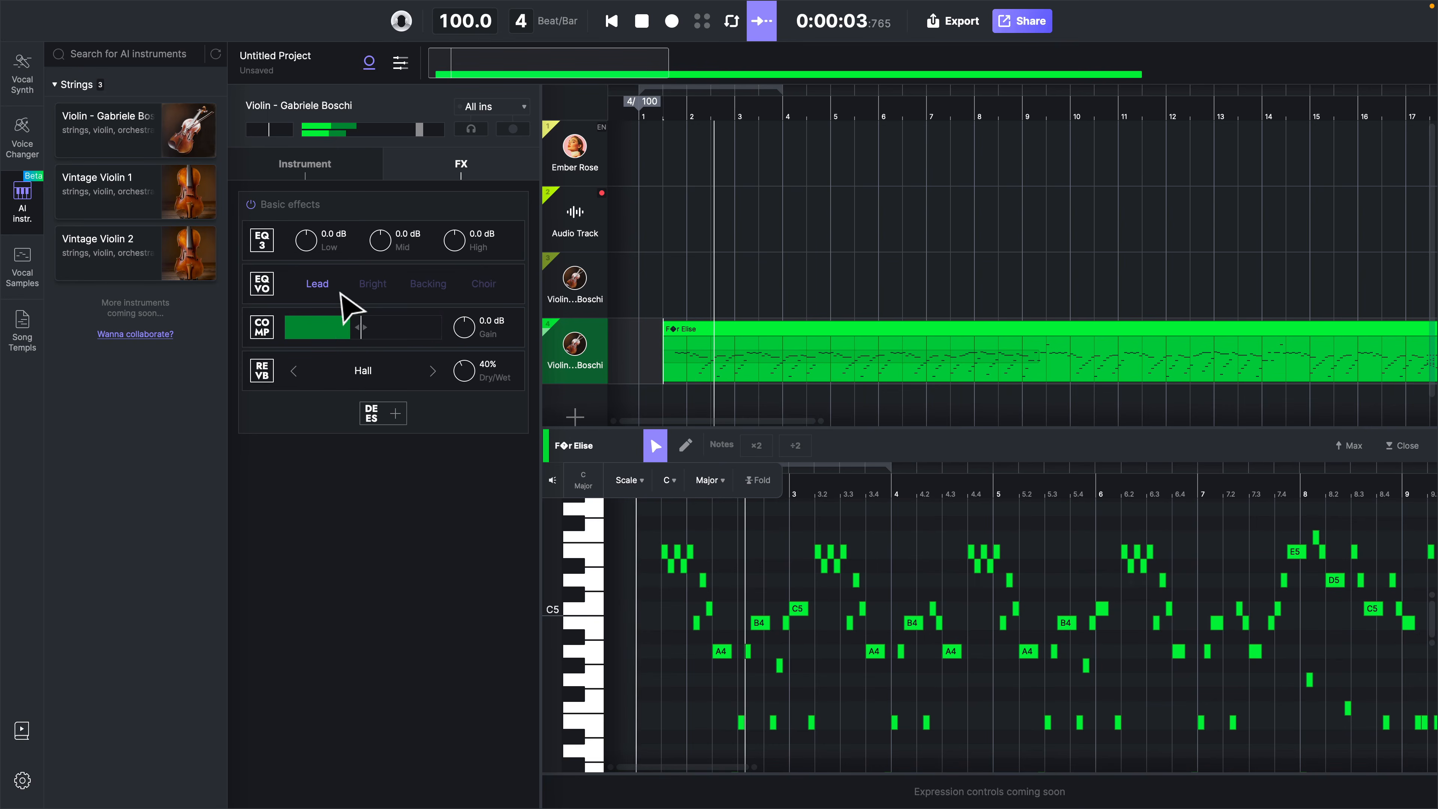
pyautogui.press('space')
pyautogui.click(374, 286)
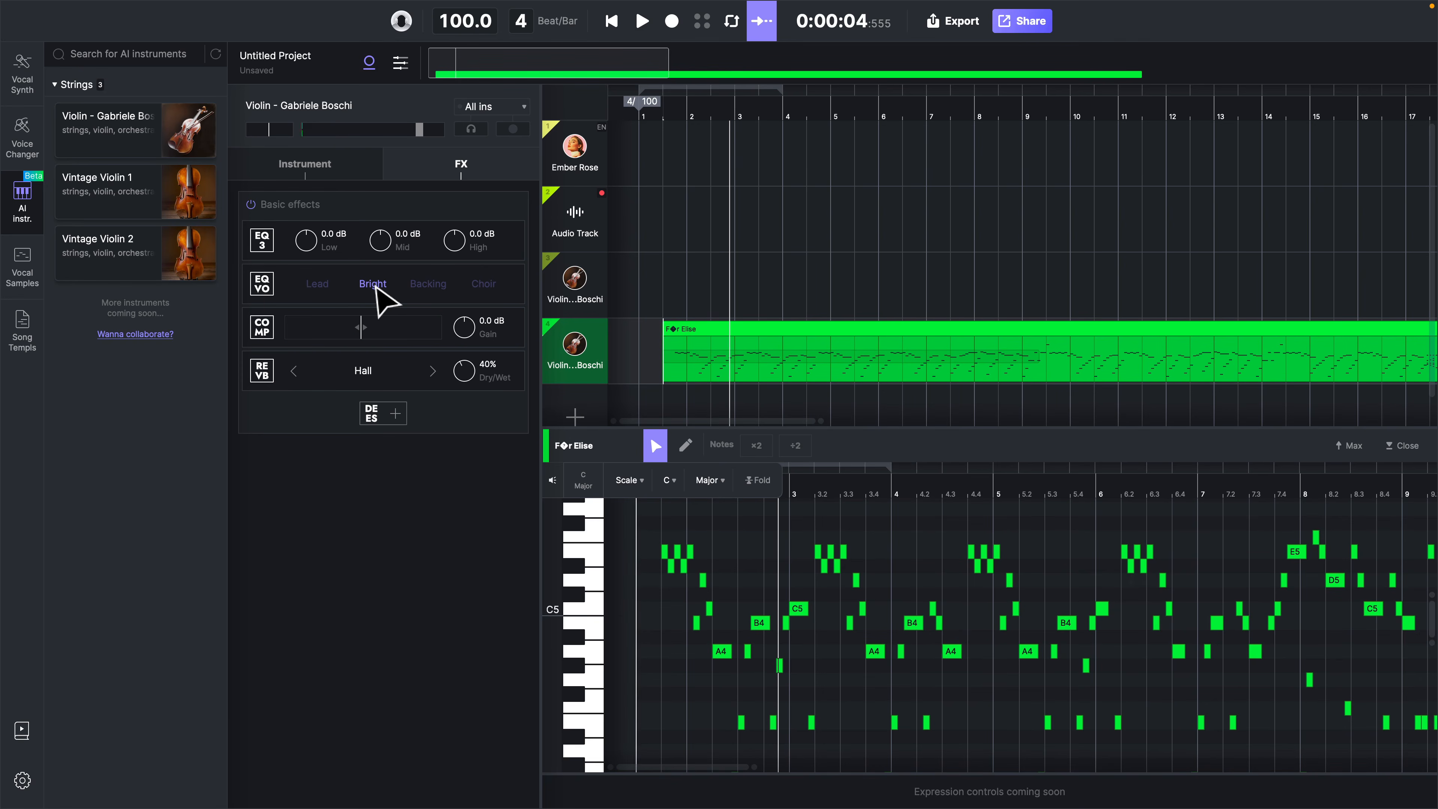
pyautogui.press('space')
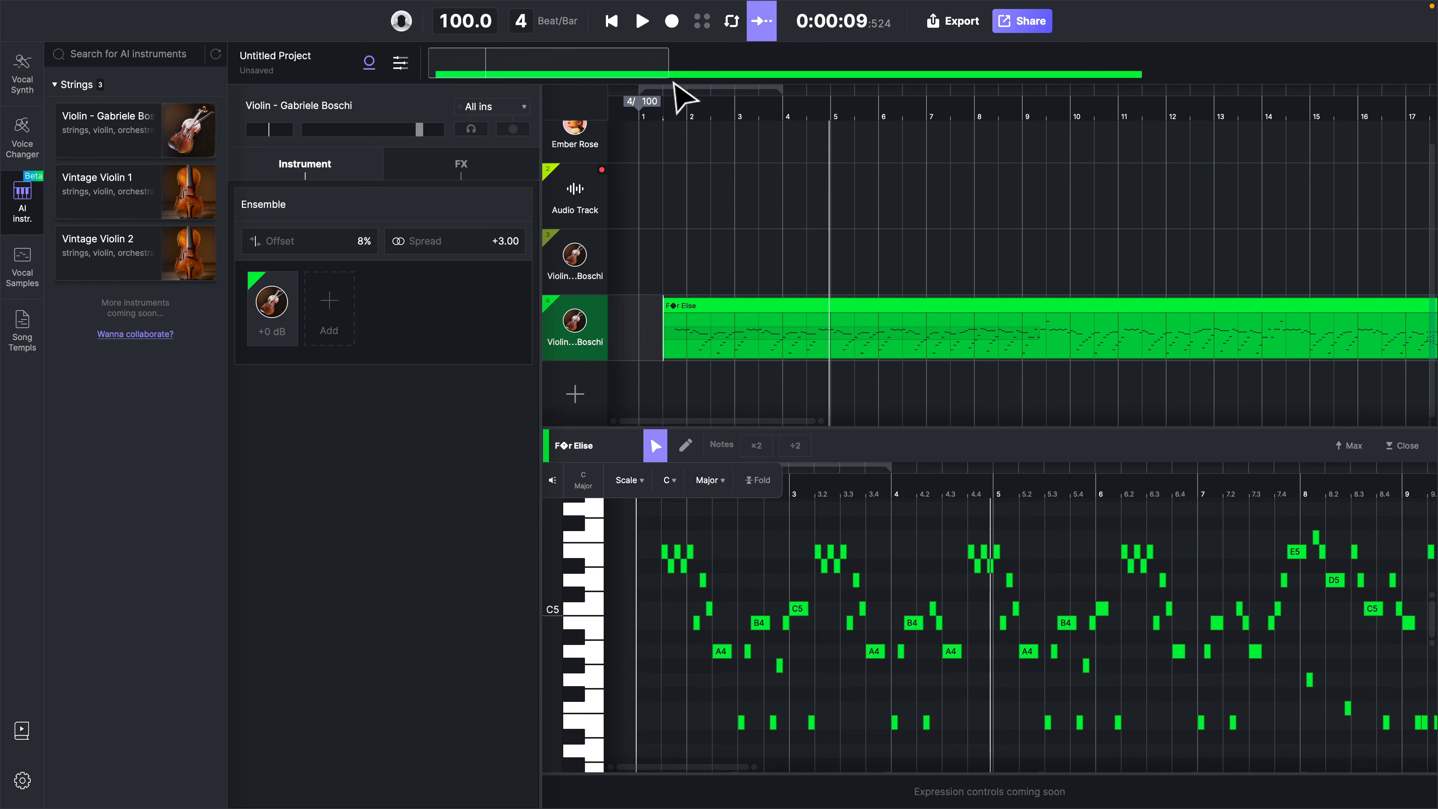
# Return the playhead to the start of the clip and look over the violin track's effects, instrument settings and input sources
pyautogui.click(666, 111)
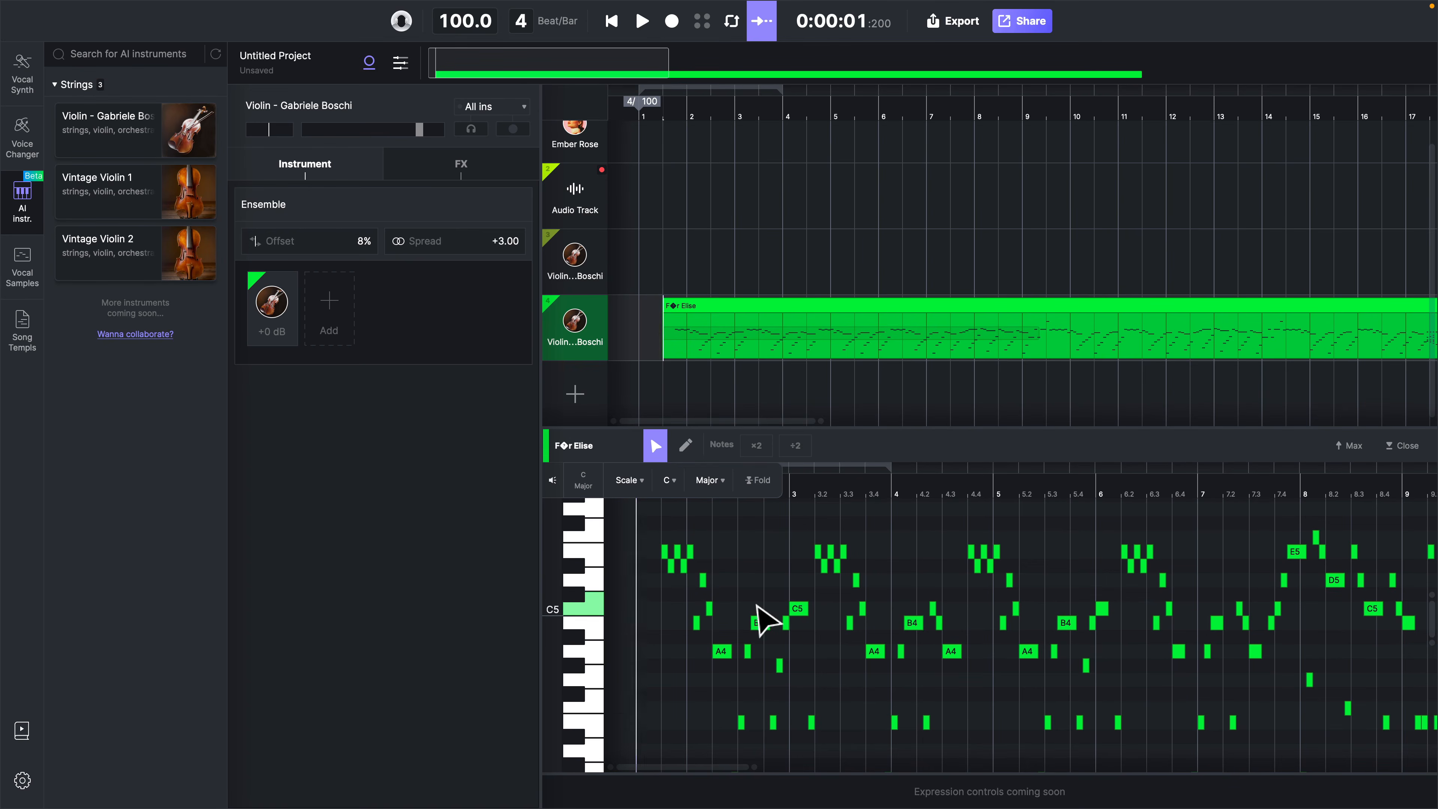
pyautogui.click(479, 170)
pyautogui.click(338, 170)
pyautogui.click(497, 109)
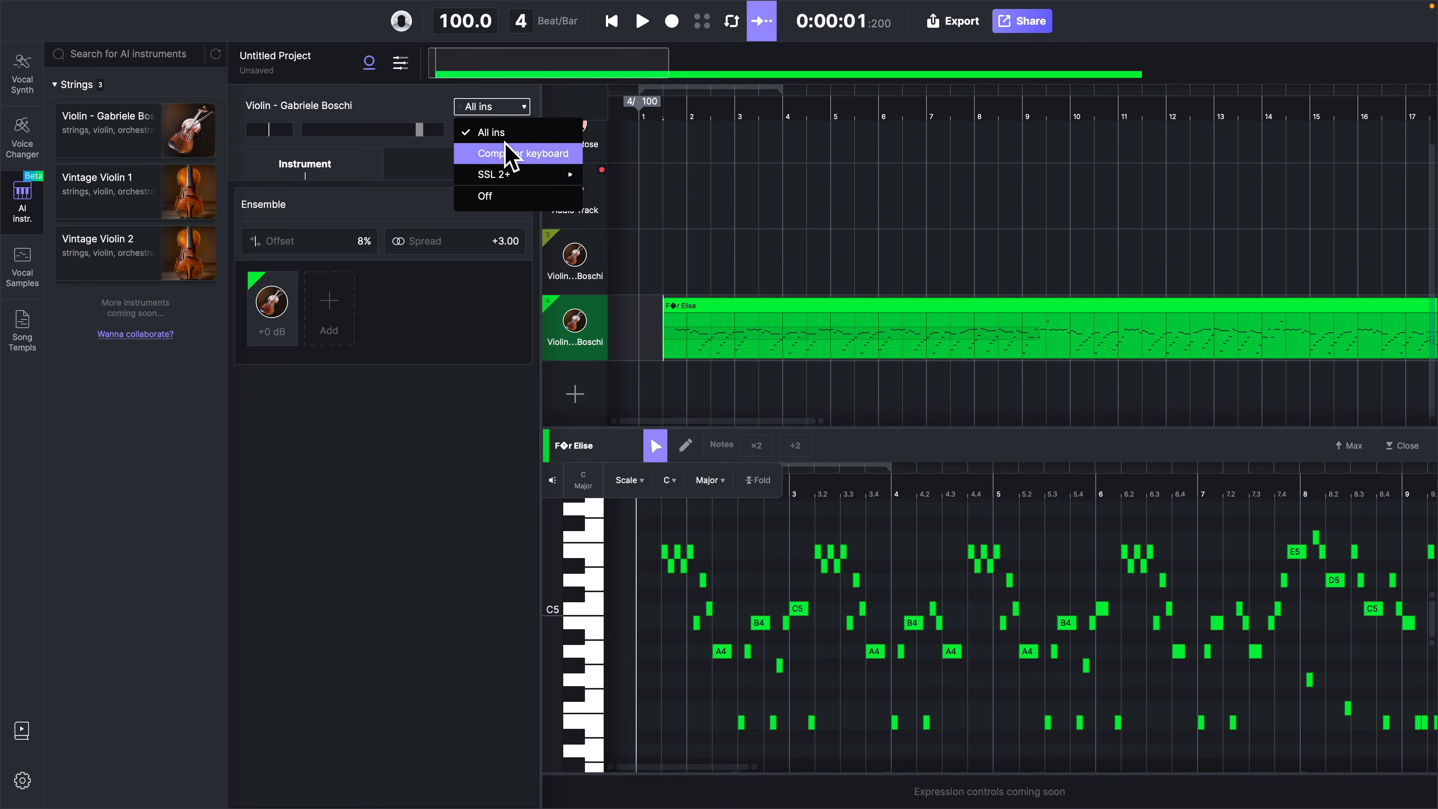
pyautogui.click(361, 488)
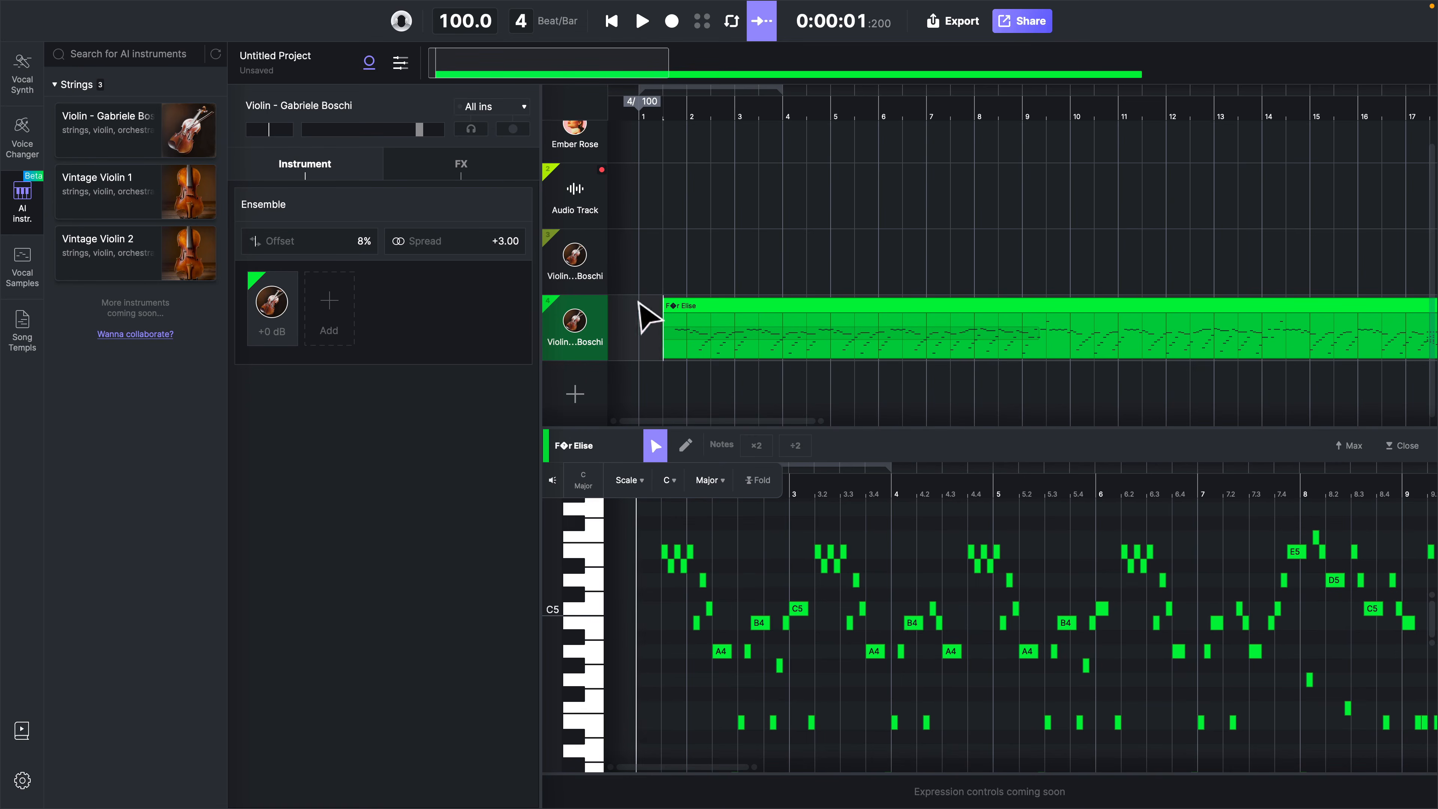
# Undo the Für Elise import and import an orchestral multi-track MIDI file, applying its tempo and time signature
pyautogui.click(689, 324)
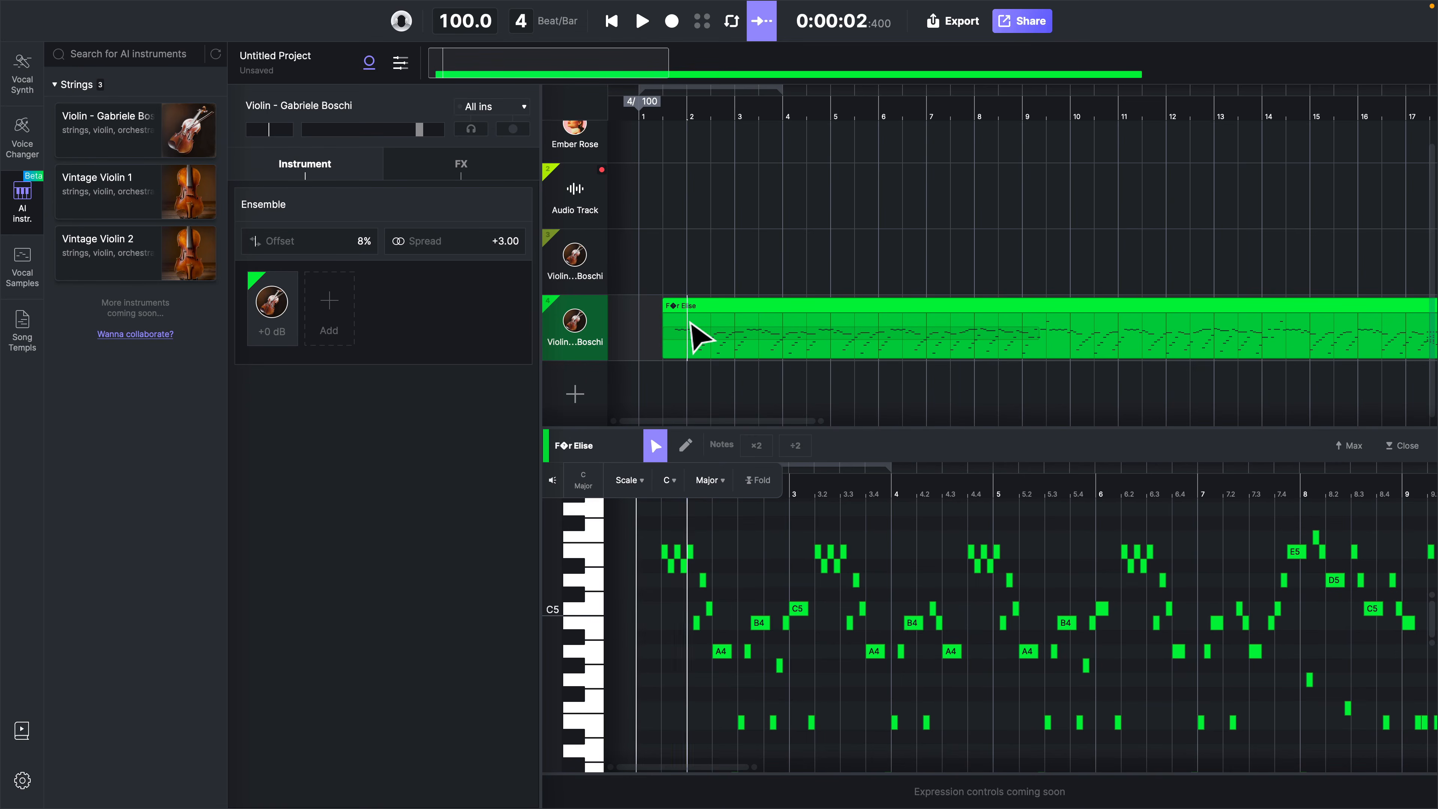
pyautogui.press('super+z')
pyautogui.click(117, 9)
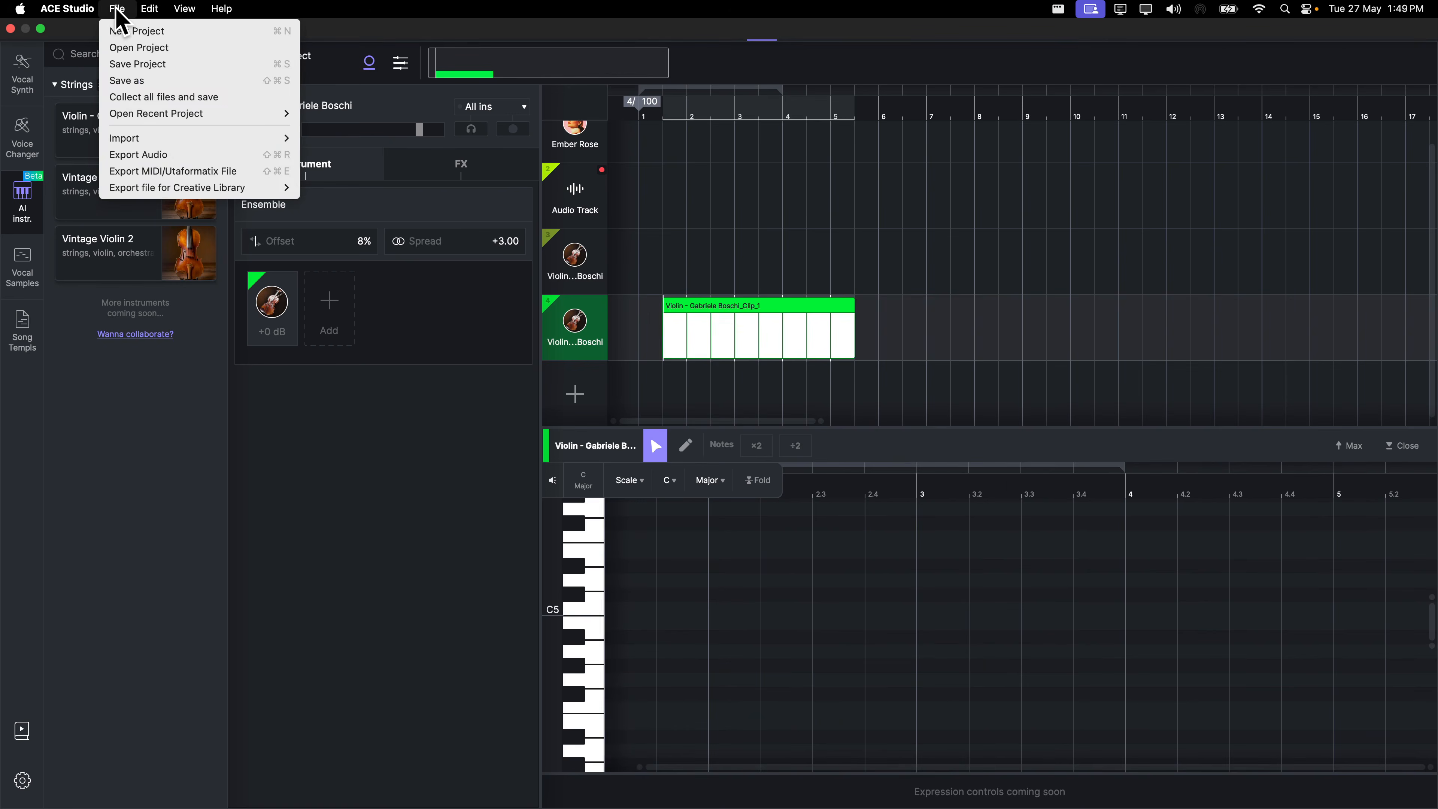
pyautogui.moveTo(144, 143)
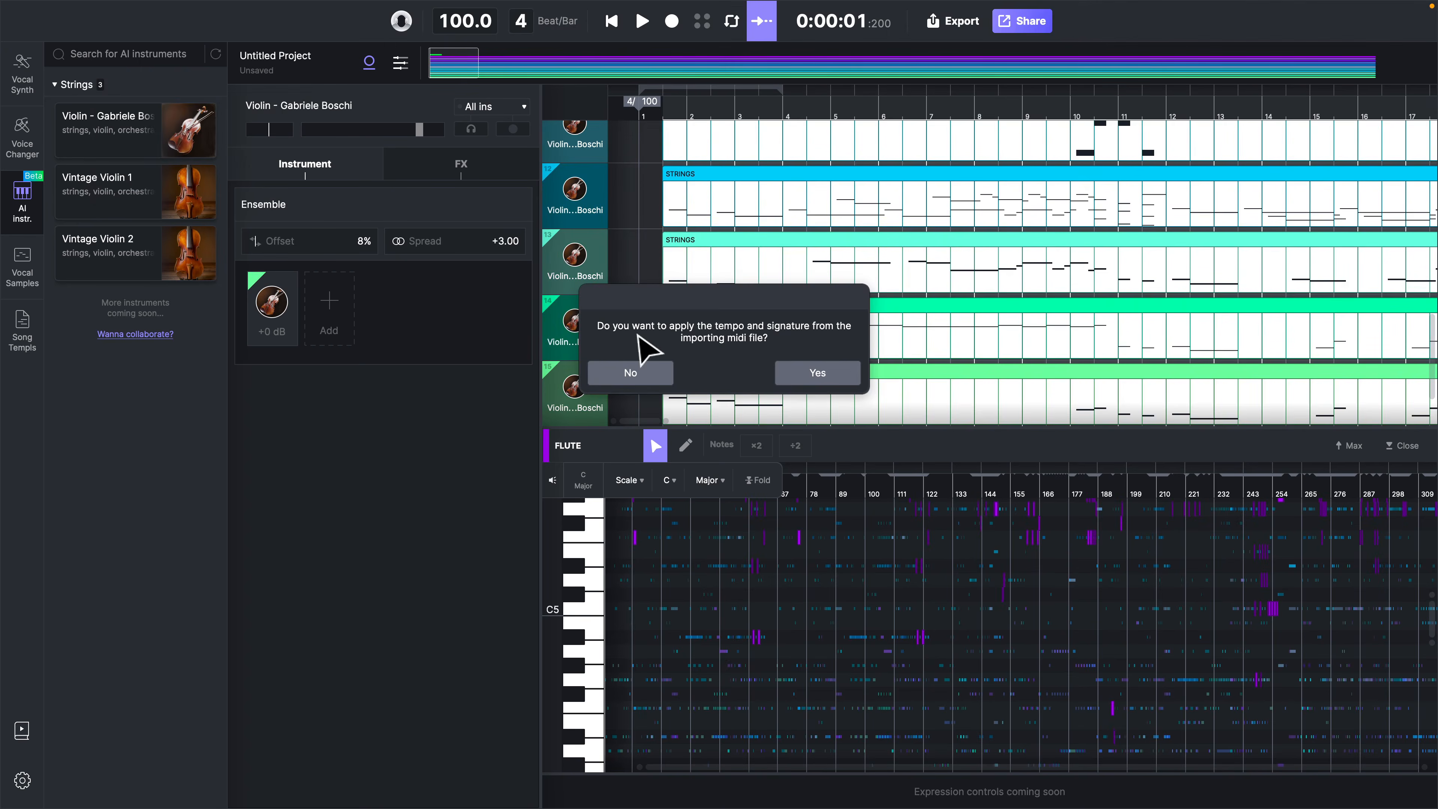
pyautogui.click(817, 373)
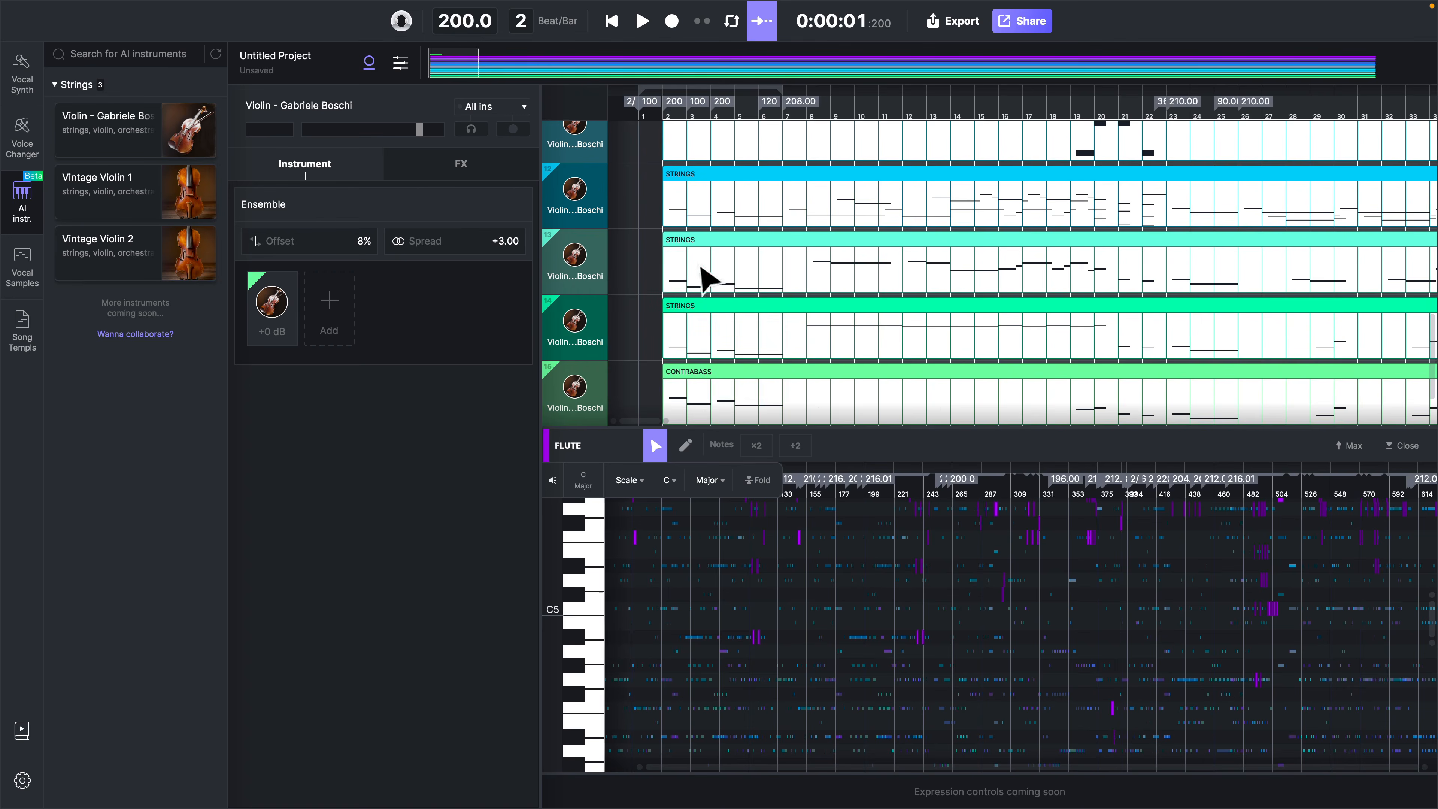
# Play the imported arrangement and examine the notes of the first two Strings parts in the piano roll
pyautogui.click(673, 216)
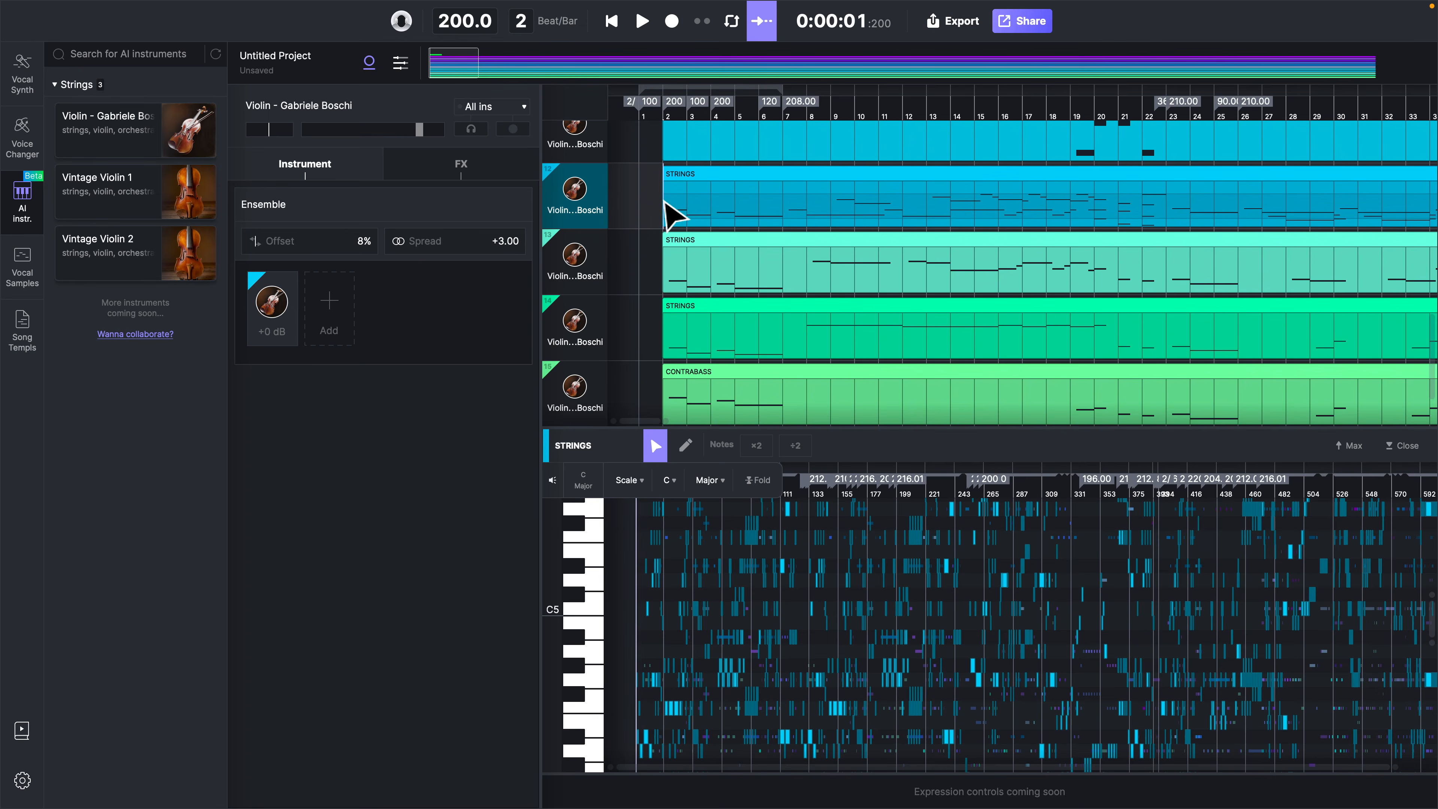
pyautogui.scroll(2, 671, 215)
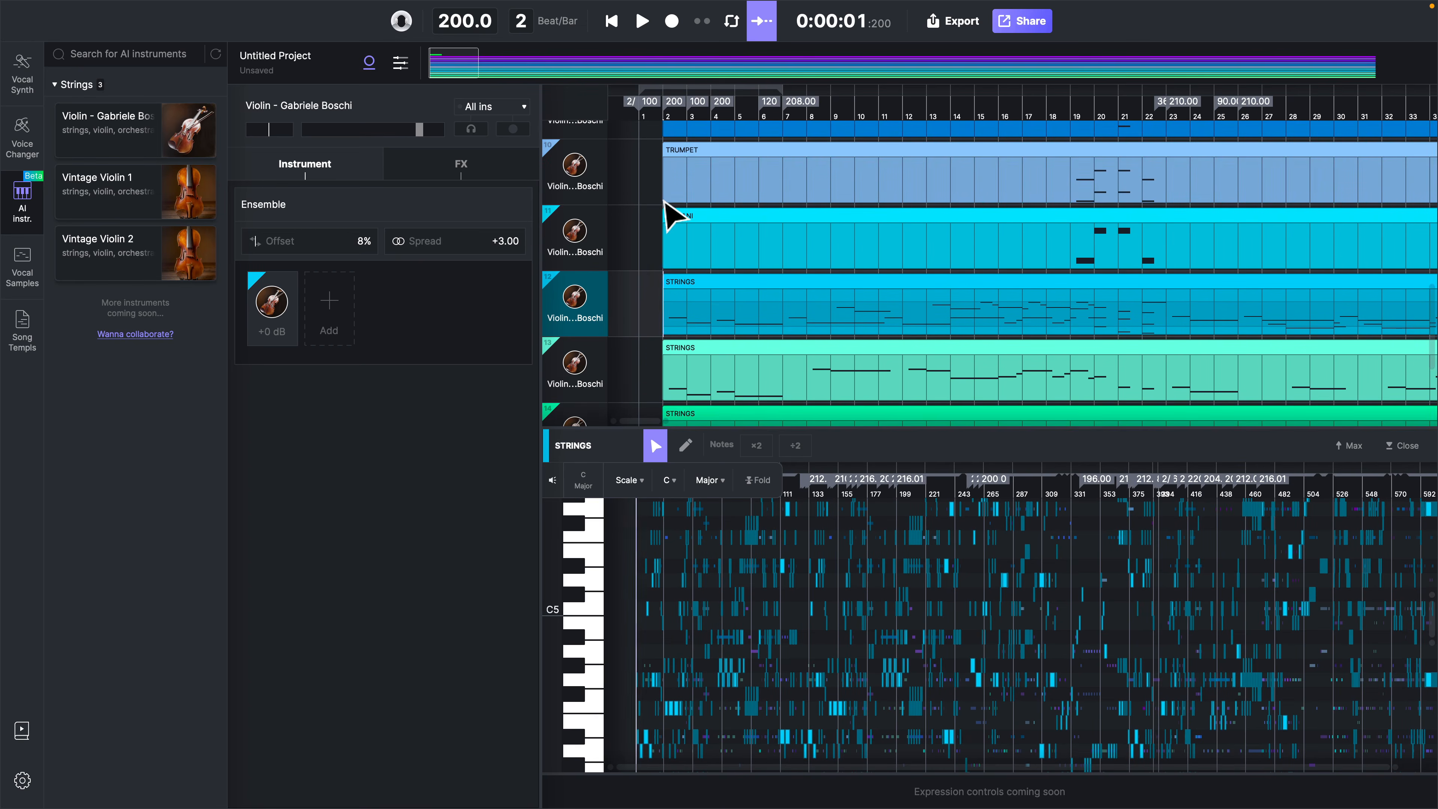
pyautogui.press('space')
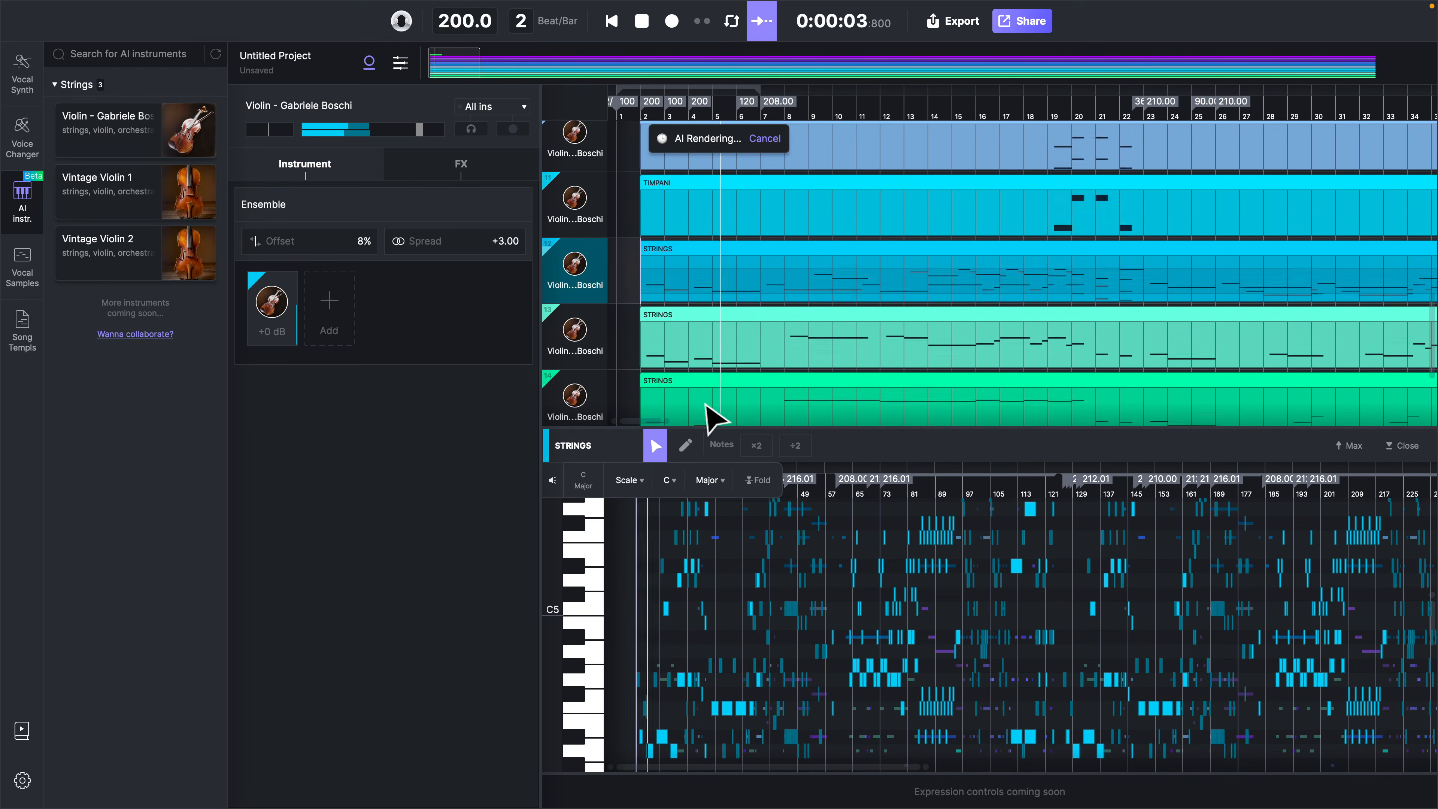
pyautogui.click(674, 379)
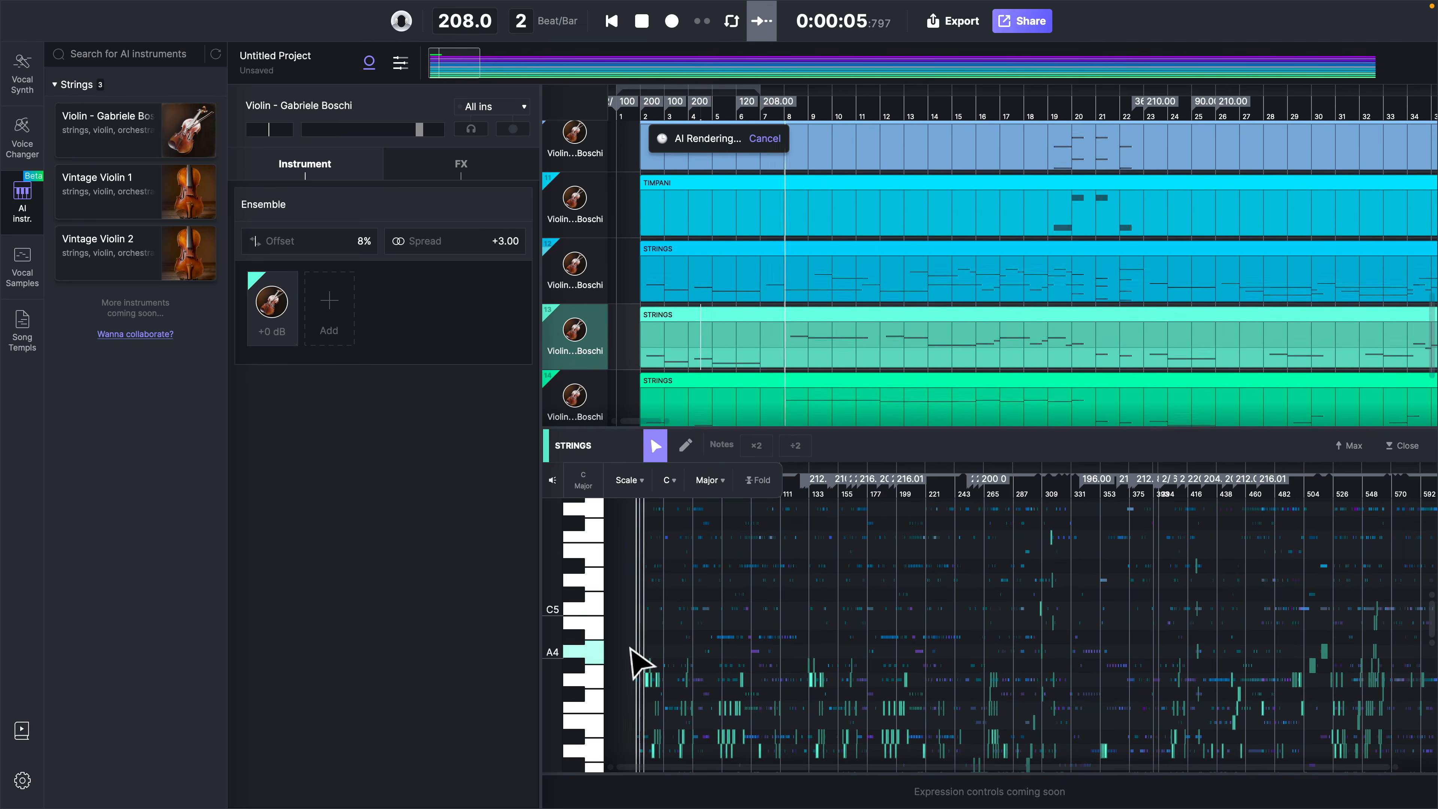
pyautogui.scroll(5, 637, 660)
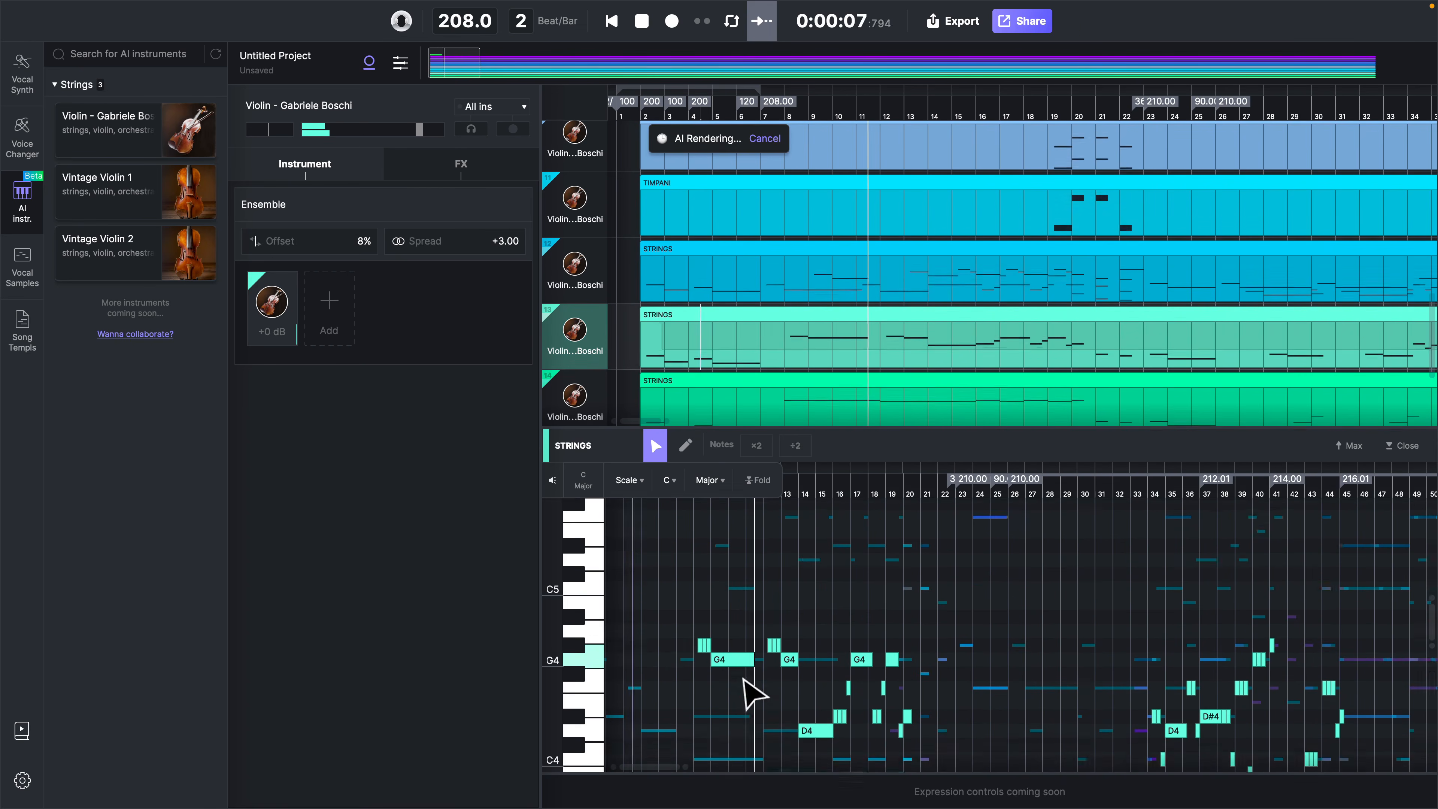
pyautogui.scroll(-3, 744, 684)
pyautogui.click(996, 290)
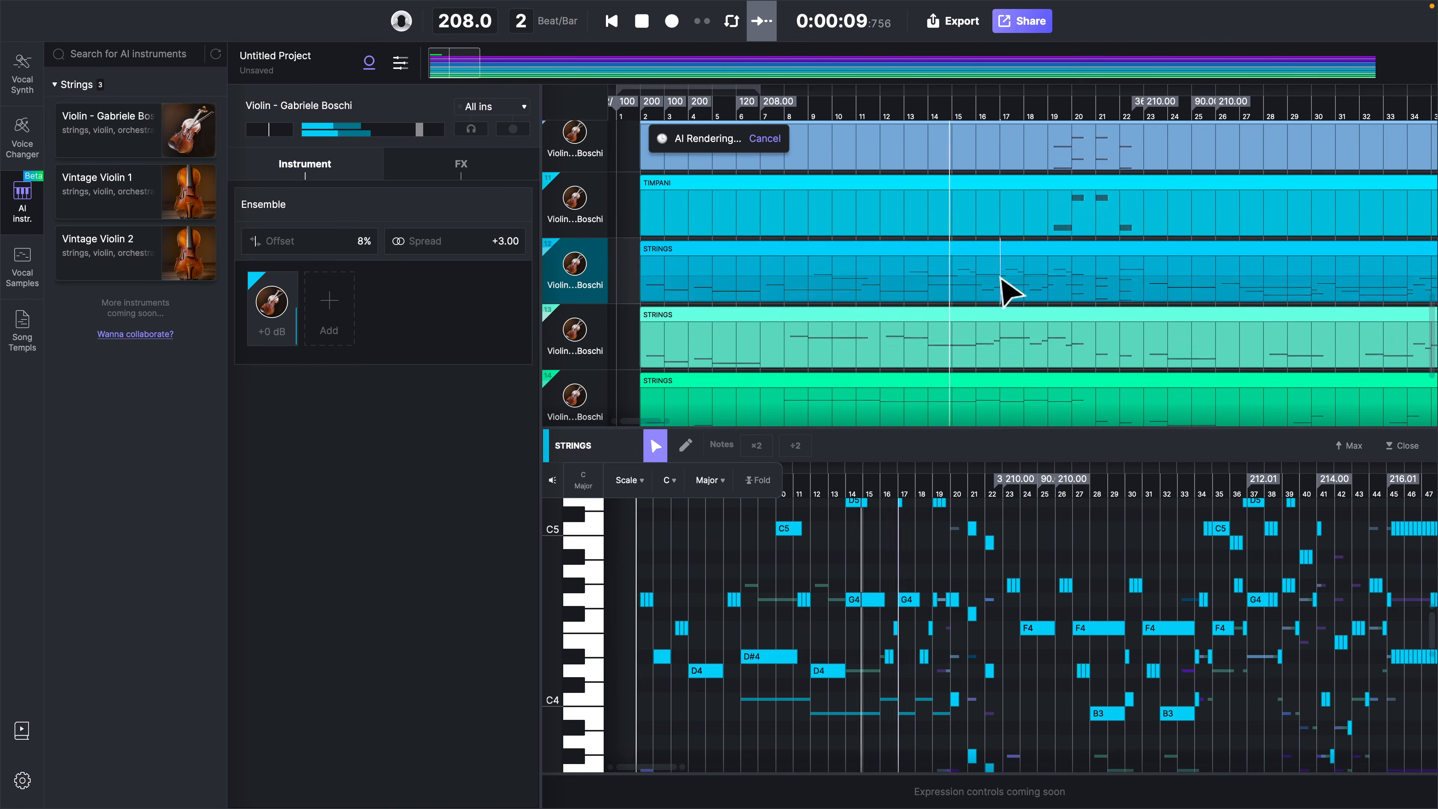
pyautogui.scroll(2, 900, 623)
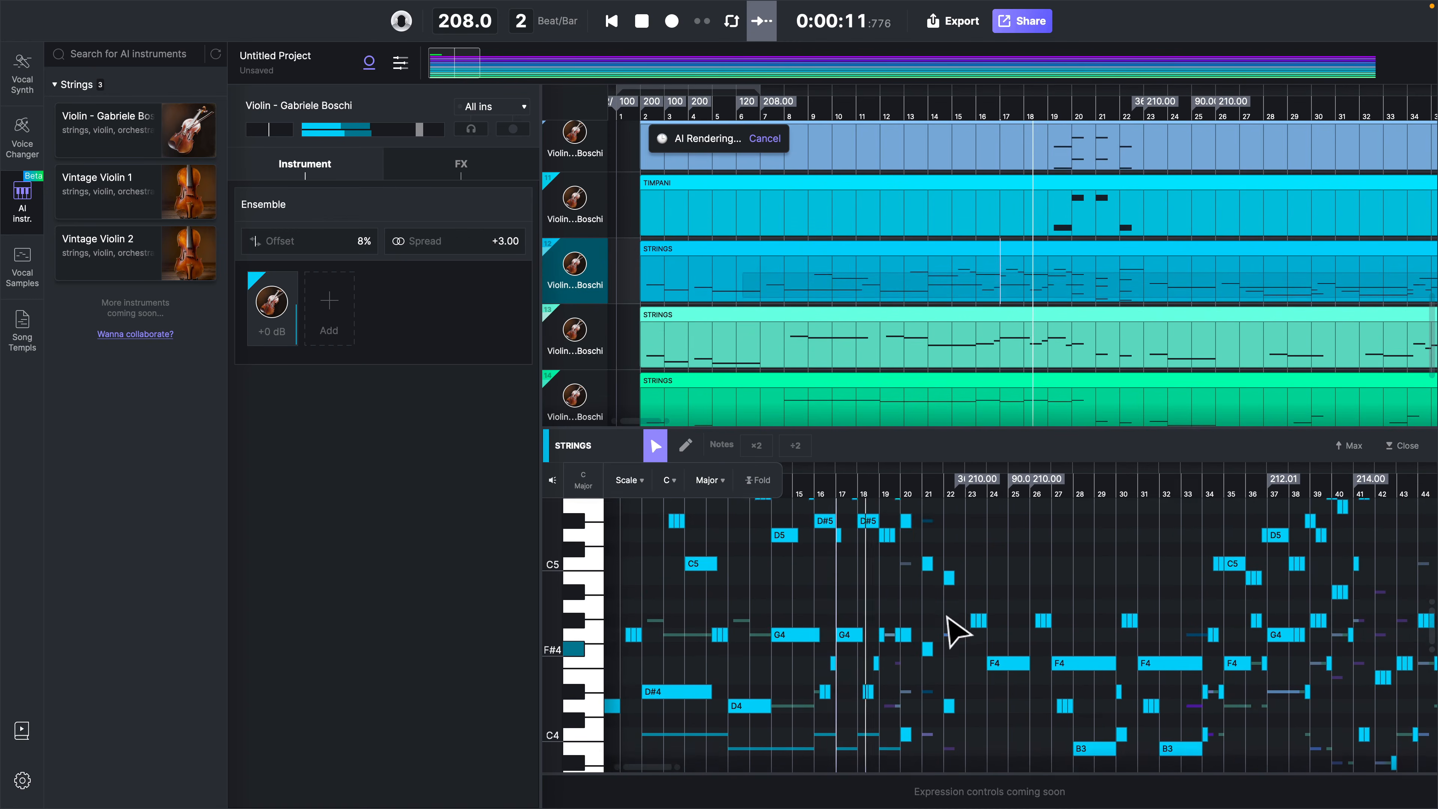
# Examine the Oboe and Flute parts in the piano roll while the arrangement plays
pyautogui.scroll(2, 957, 632)
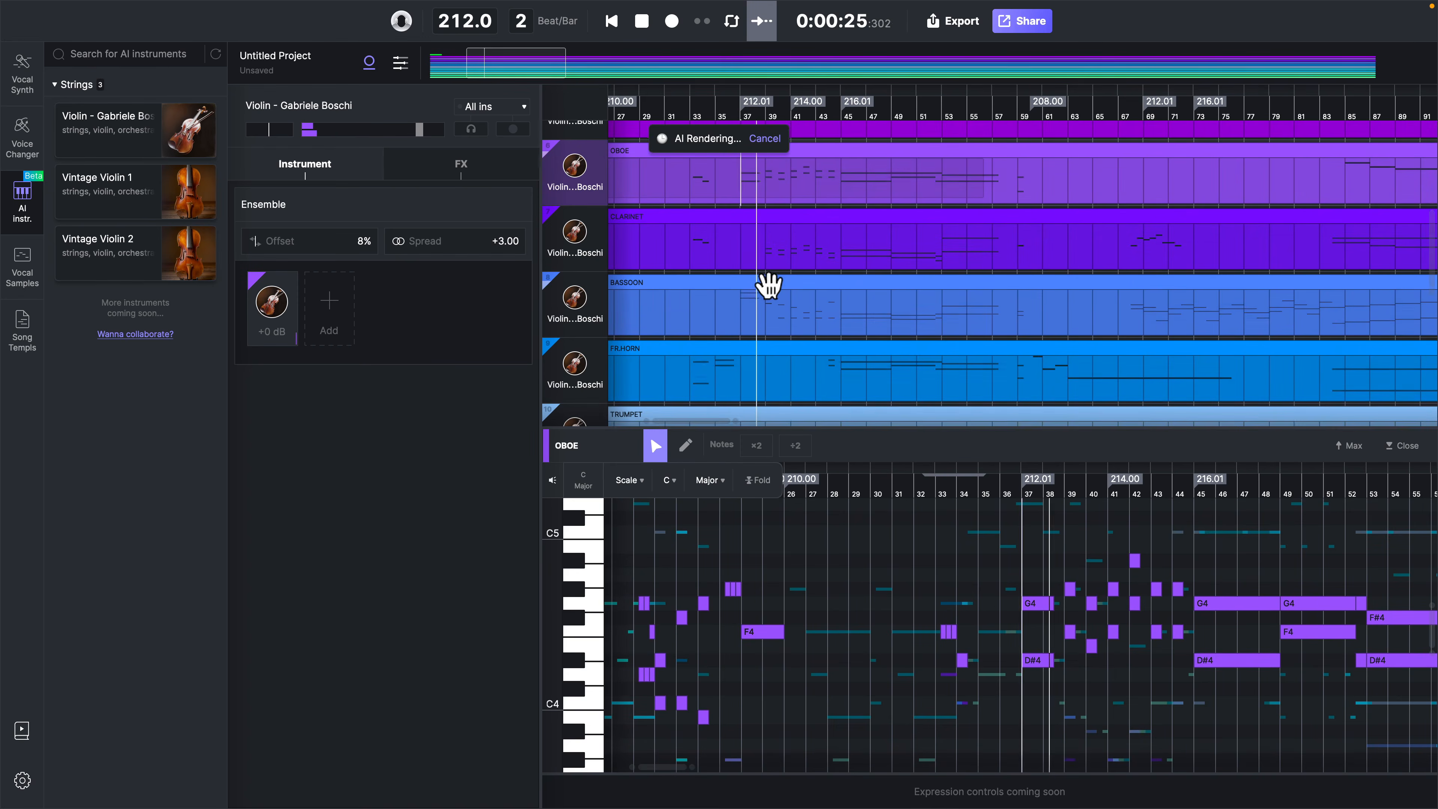
pyautogui.scroll(1, 767, 295)
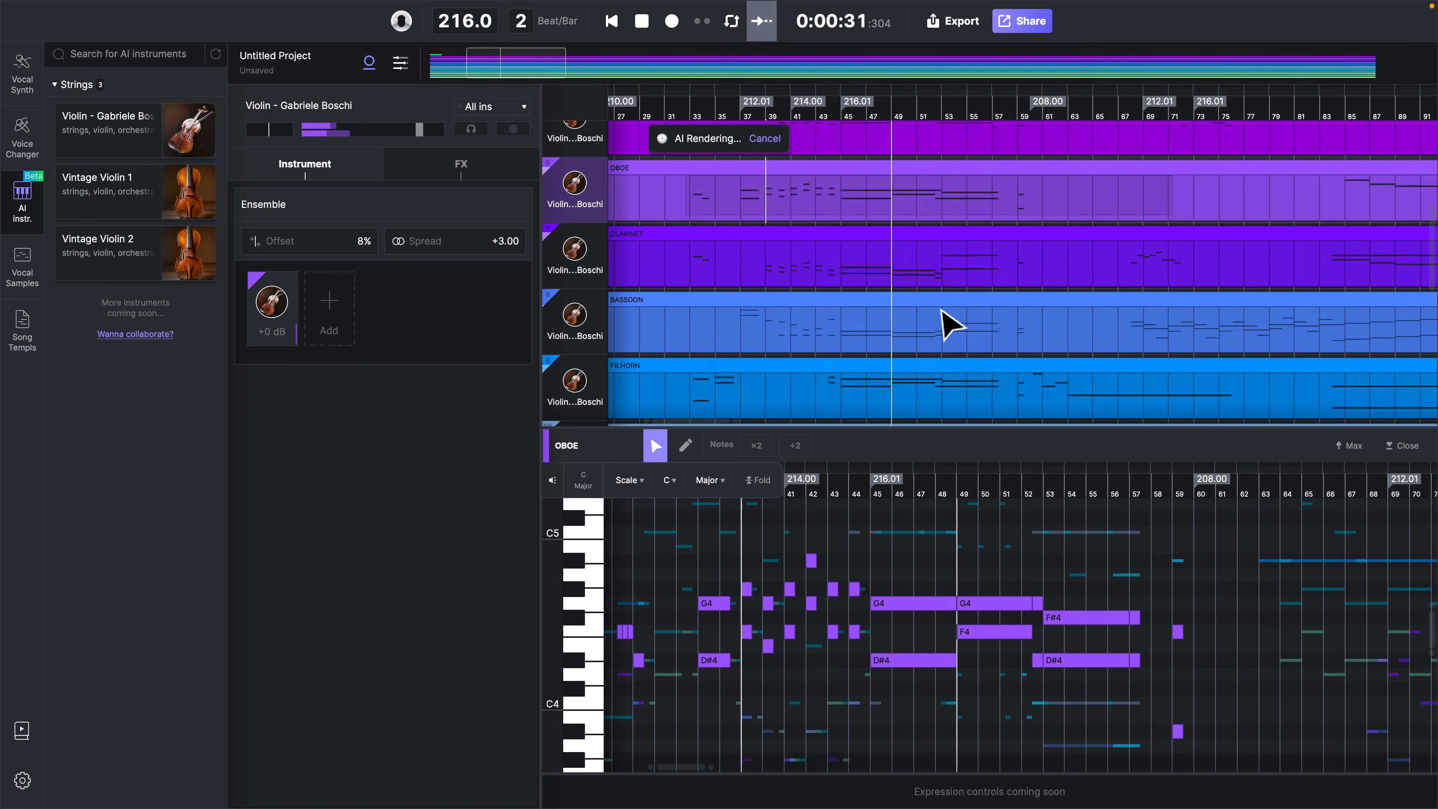
pyautogui.click(930, 230)
pyautogui.click(932, 204)
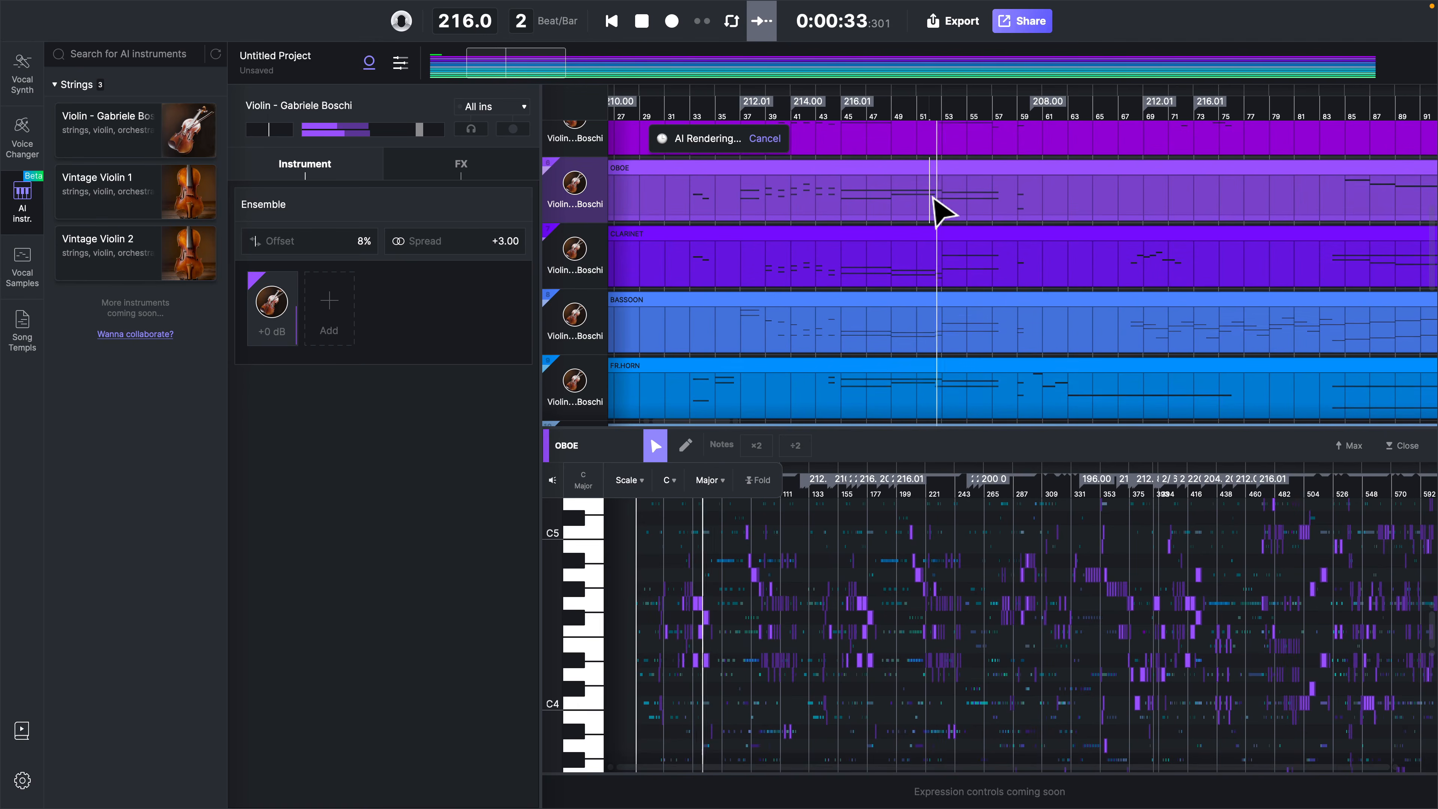
pyautogui.click(943, 149)
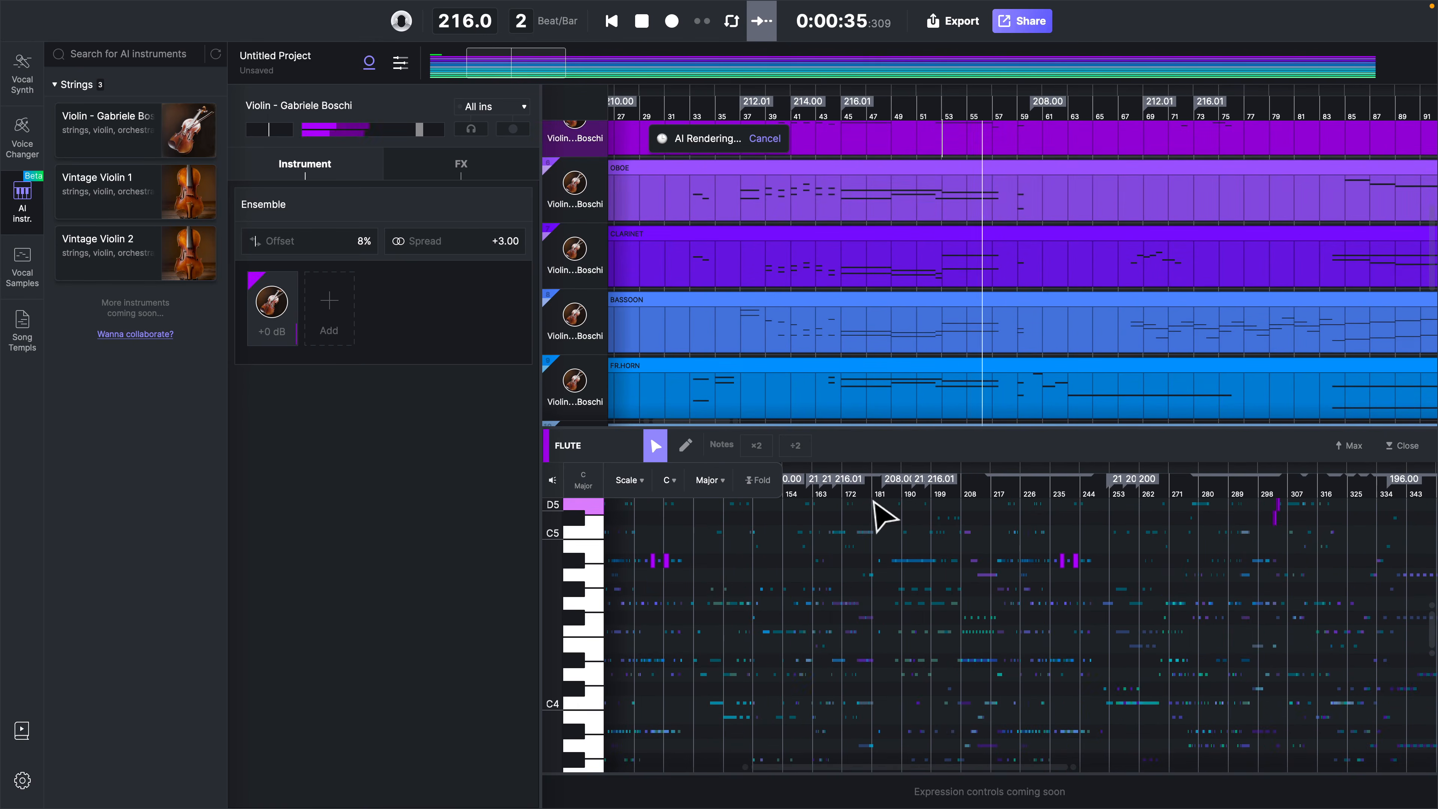
# Follow the Bassoon part's notes in the piano roll, stop playback and return to the uppermost imported tracks
pyautogui.click(1005, 321)
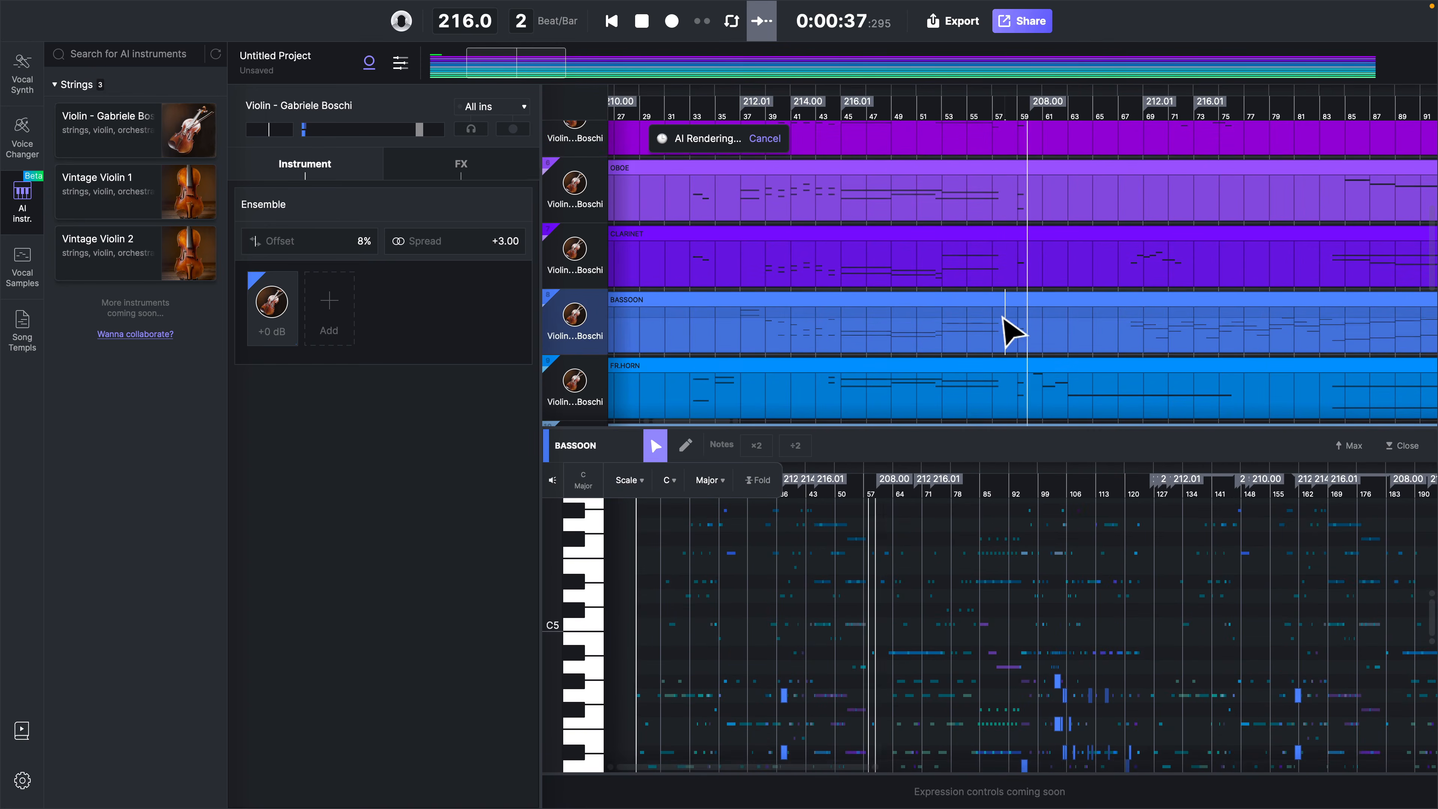
pyautogui.scroll(-4, 900, 655)
pyautogui.scroll(5, 900, 654)
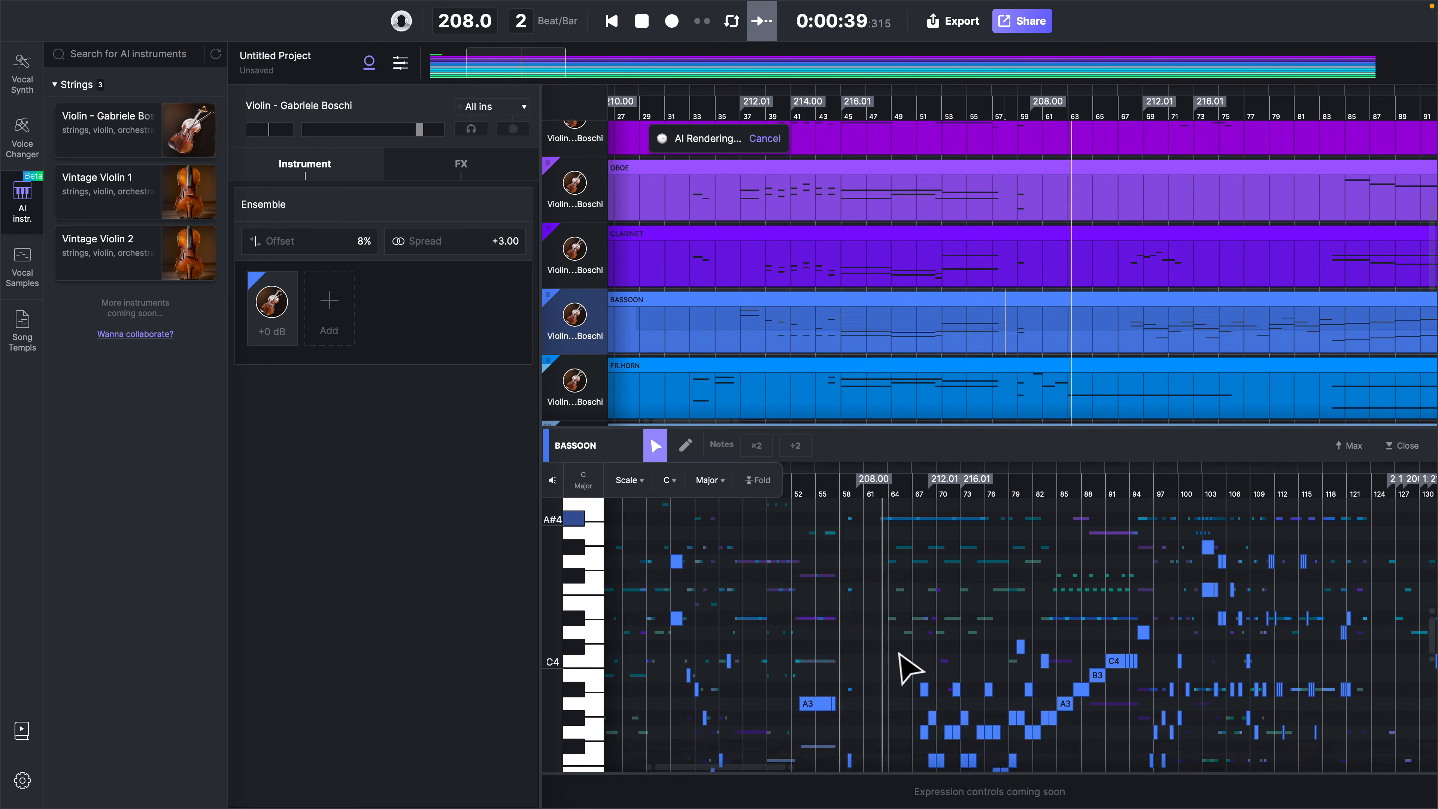
pyautogui.scroll(-5, 906, 669)
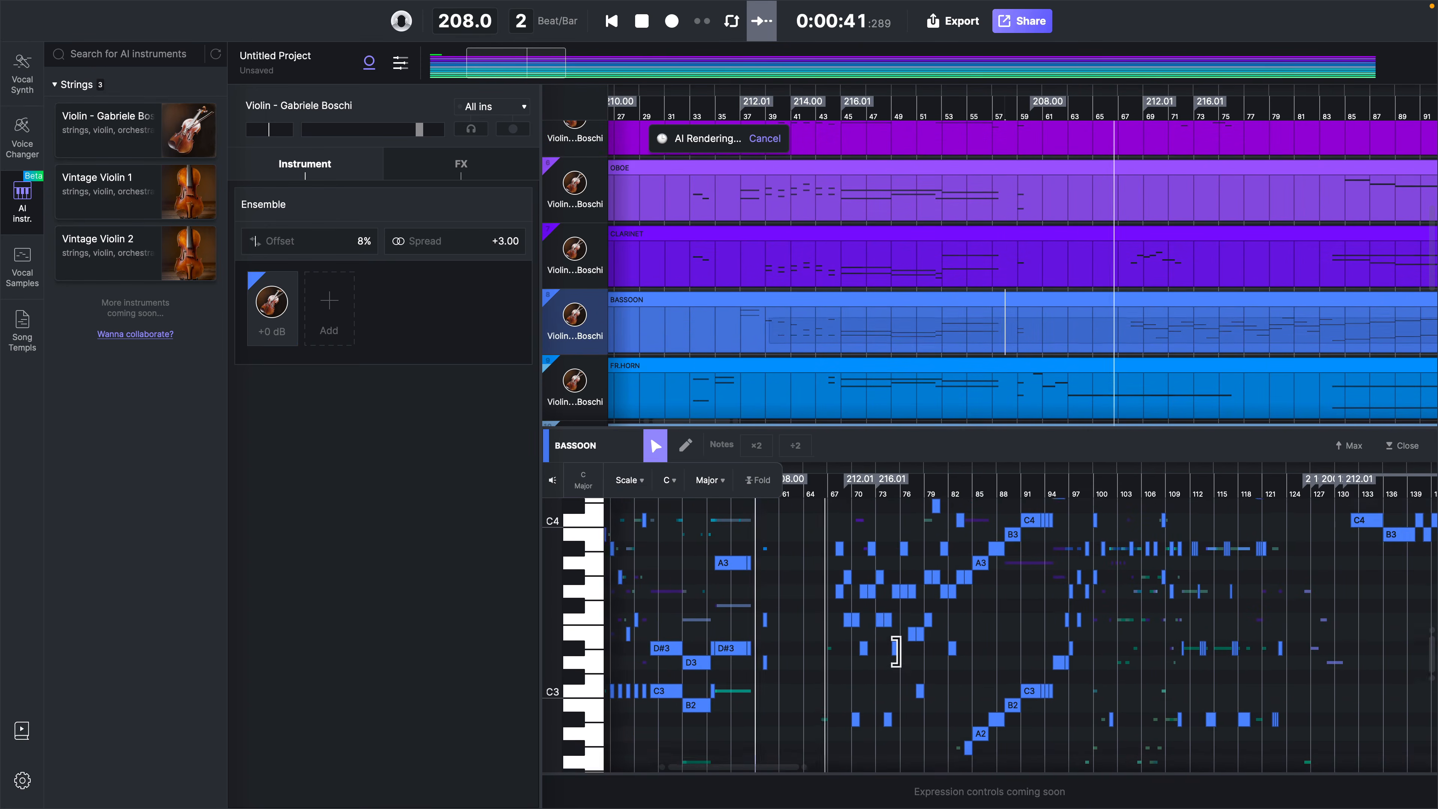
pyautogui.scroll(1, 900, 654)
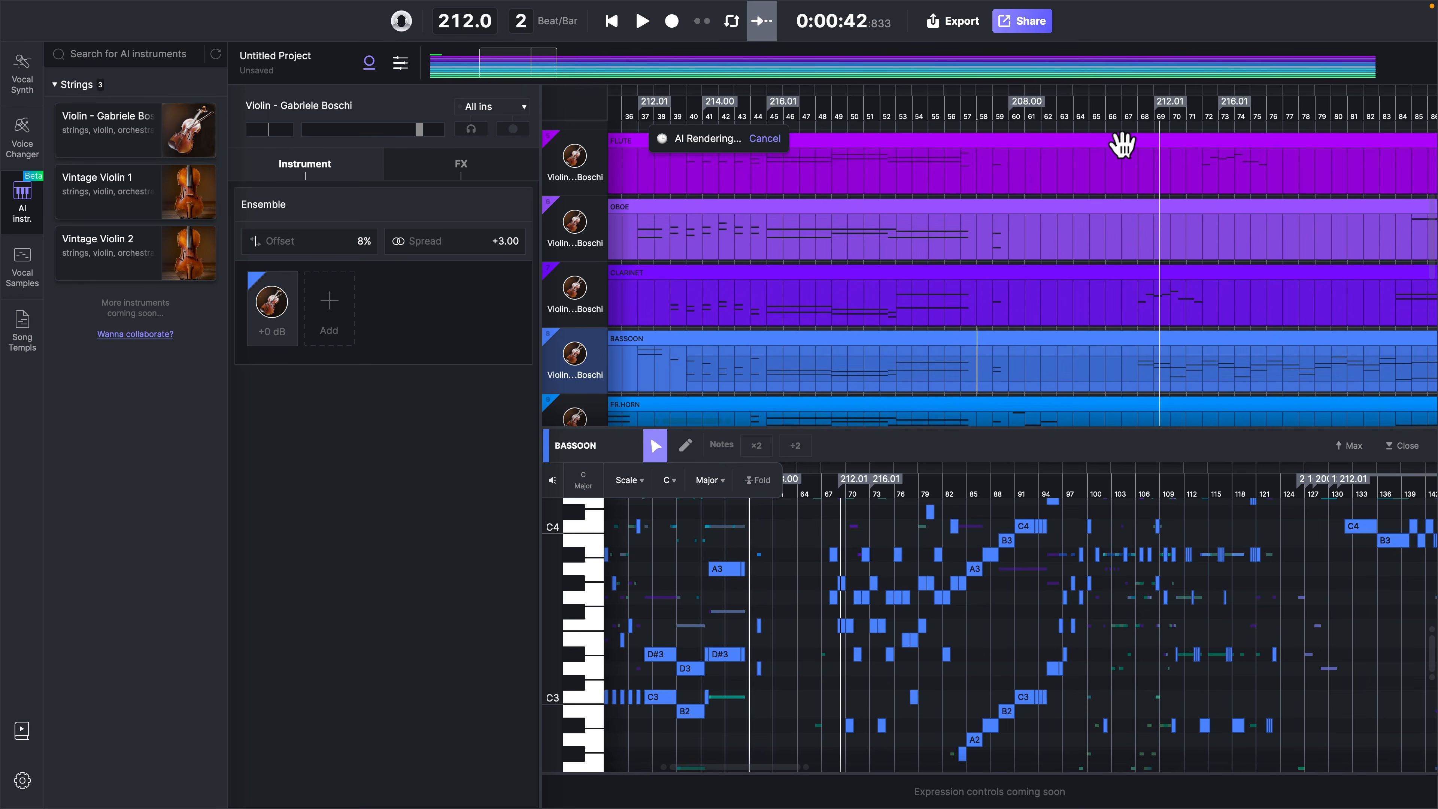
pyautogui.scroll(2, 1010, 181)
pyautogui.hscroll(-2, 1011, 181)
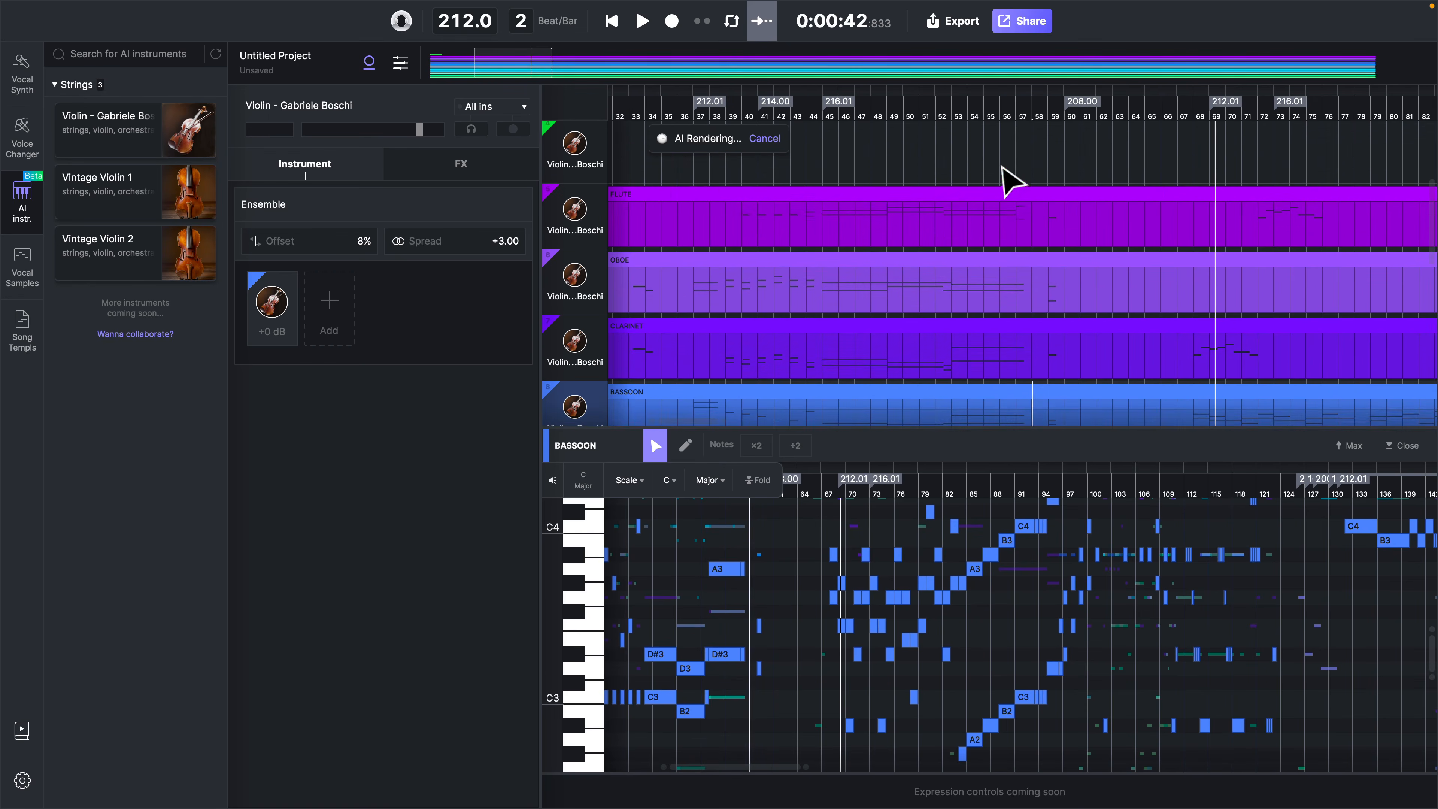